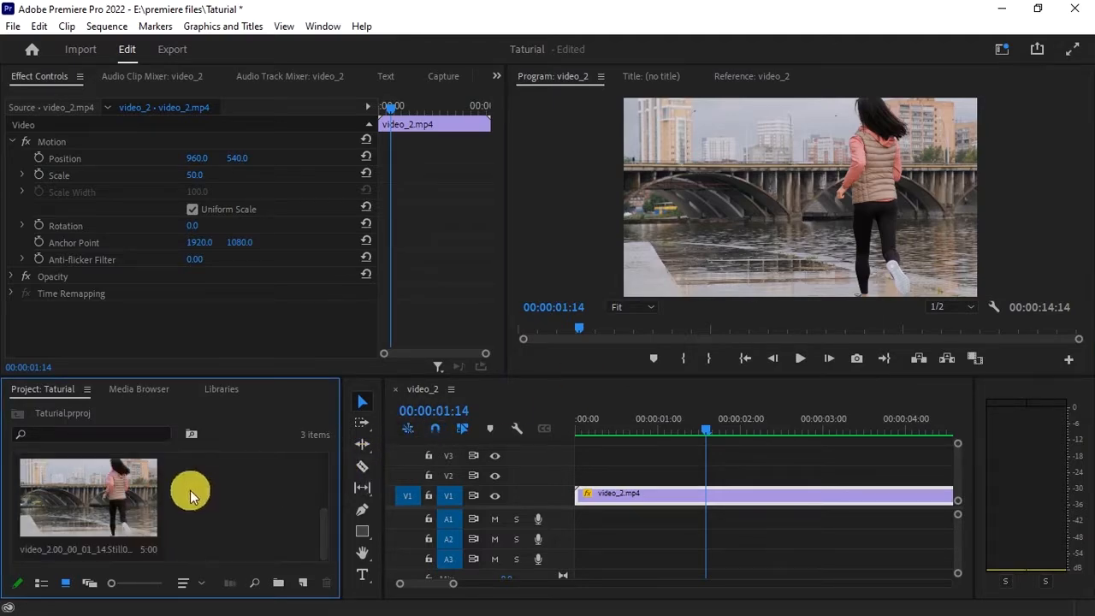
# Step: Place the exported still image on V2 at the sequence start and trim its end to 00:00:01:14
pyautogui.moveTo(84, 496); pyautogui.dragTo(606, 484)
pyautogui.moveTo(734, 476); pyautogui.dragTo(709, 477)
# Step: Open the still clip on V2 for editing in Adobe Photoshop
pyautogui.rightClick(672, 478)
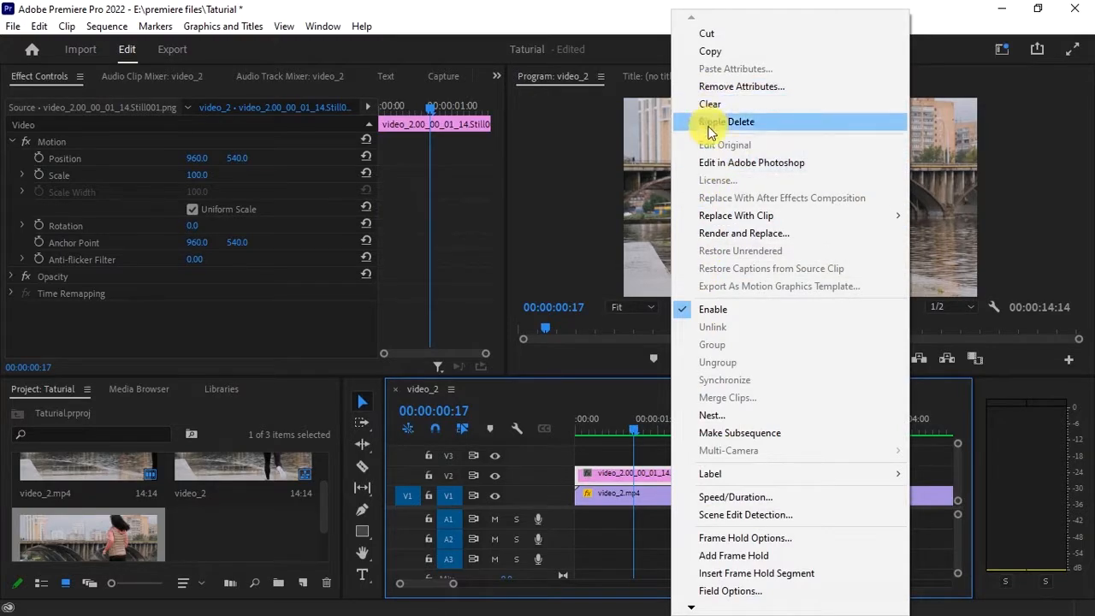
pyautogui.click(685, 163)
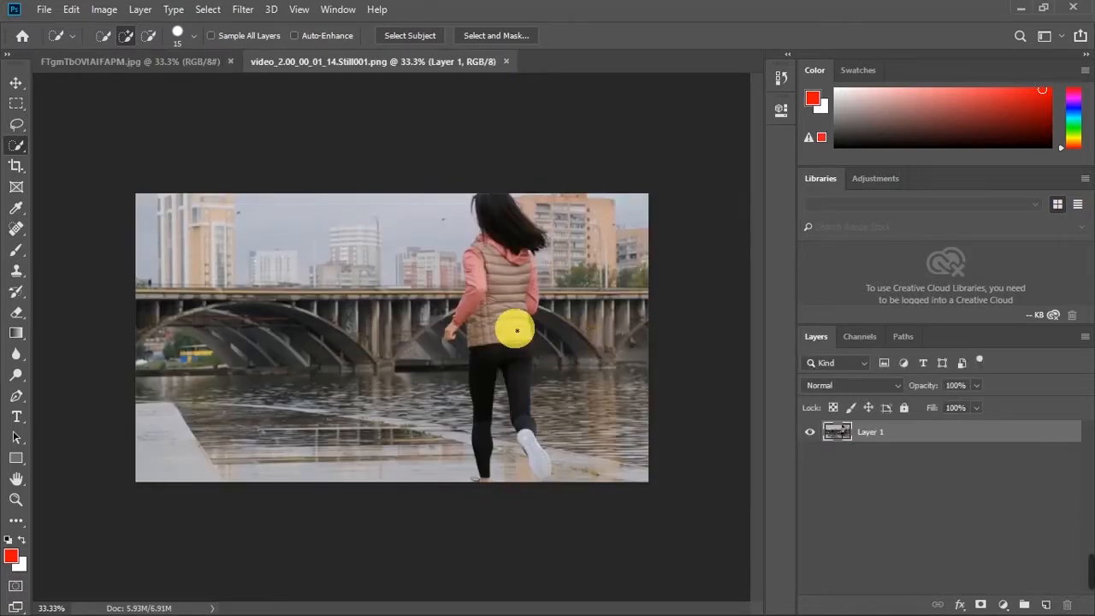
# Step: With the Quick Selection Tool at brush size 80, select the runner's standing leg
pyautogui.rightClick(21, 147)
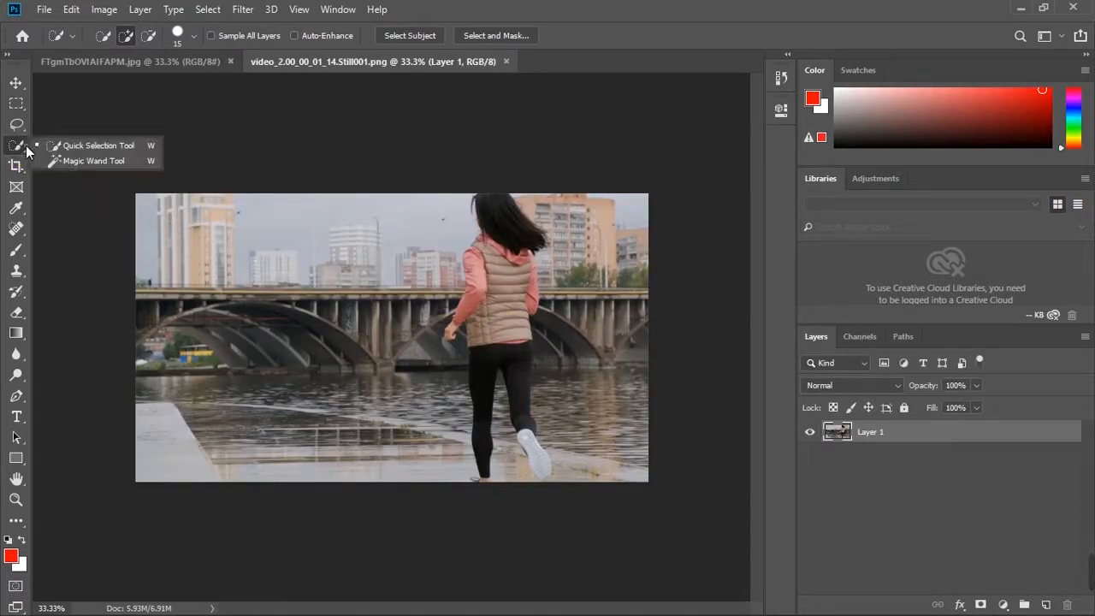
pyautogui.click(61, 149)
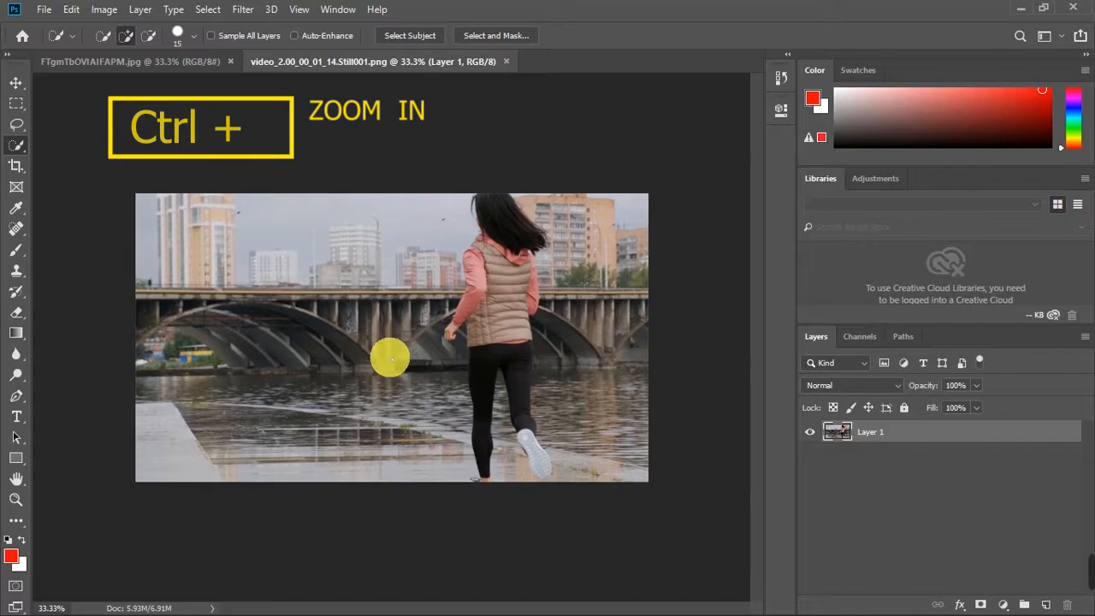
pyautogui.hotkey('ctrl', '+')
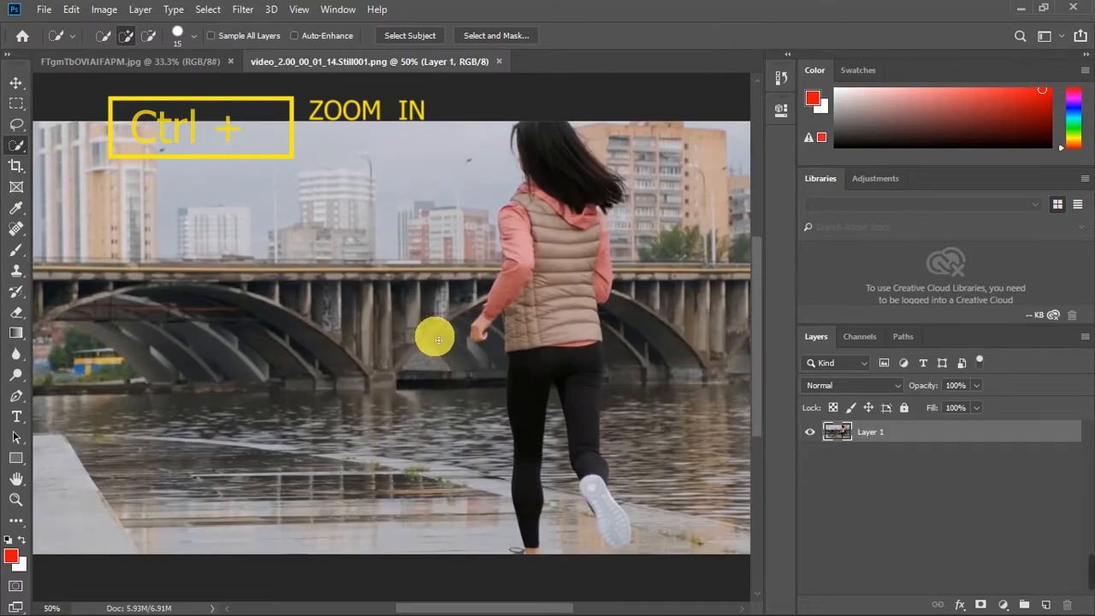
pyautogui.hotkey('ctrl', '+')
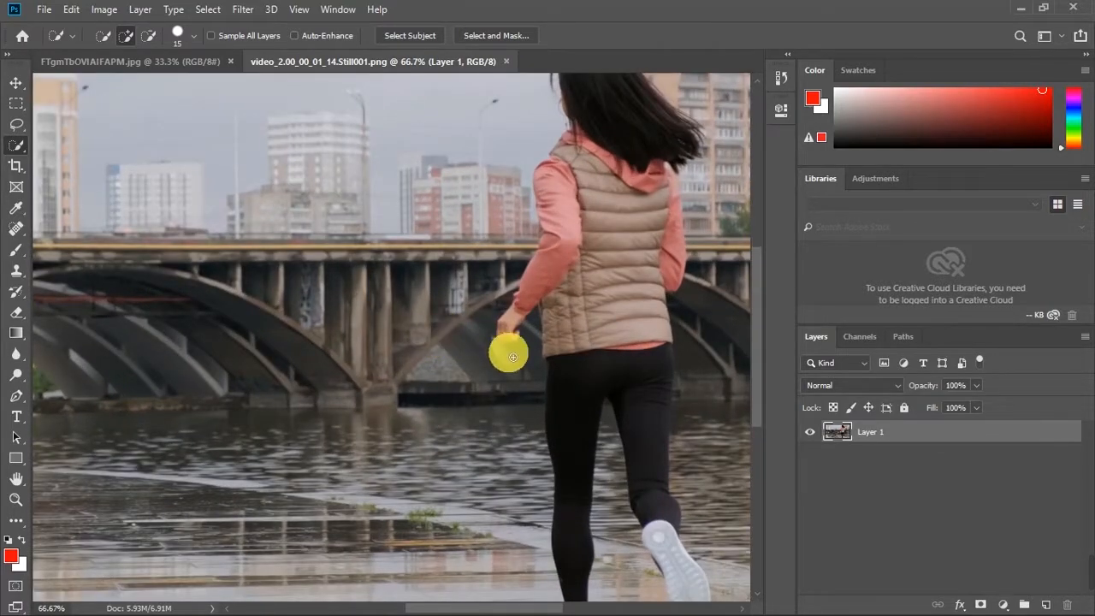
pyautogui.press(']')
pyautogui.press(']')
pyautogui.press(']')
pyautogui.press(']')
pyautogui.press(']')
pyautogui.press(']')
pyautogui.press(']')
pyautogui.press(']')
pyautogui.press(']')
pyautogui.press(']')
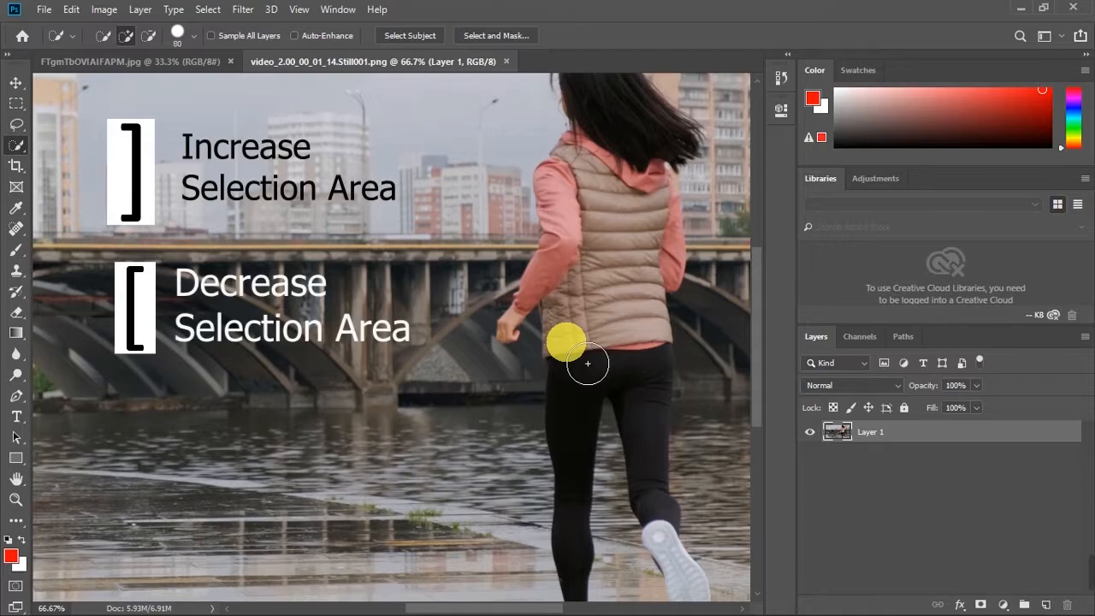
pyautogui.moveTo(582, 359); pyautogui.dragTo(593, 463)
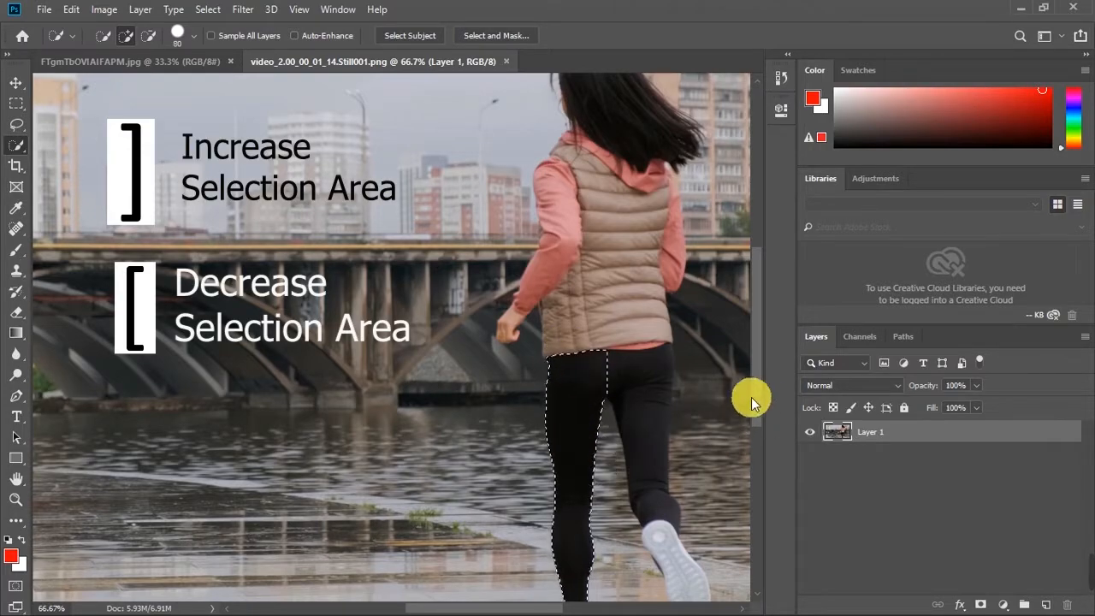
# Step: Subtract the excess selection around the runner's planted foot using a brush size of 25
pyautogui.moveTo(752, 397); pyautogui.dragTo(754, 458)
pyautogui.click(606, 427)
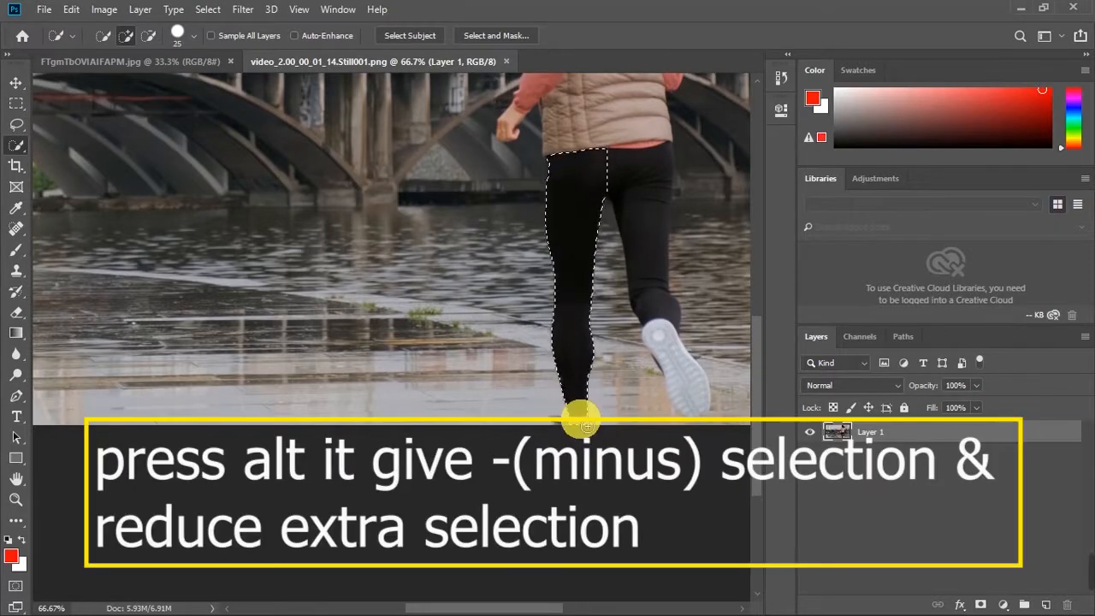
pyautogui.moveTo(758, 390); pyautogui.dragTo(758, 385)
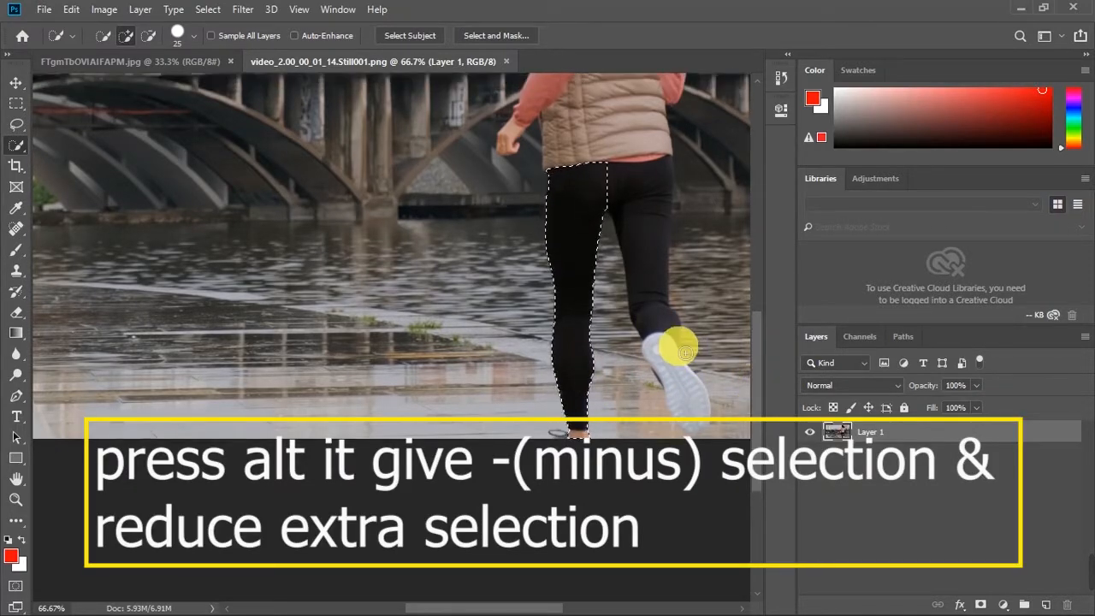
# Step: Extend the selection over the runner's raised leg, white shoe, vest, arms and hair
pyautogui.moveTo(695, 362)
pyautogui.mouseDown()
pyautogui.moveTo(648, 267)
pyautogui.moveTo(642, 196)
pyautogui.moveTo(661, 205)
pyautogui.moveTo(647, 276)
pyautogui.moveTo(680, 385)
pyautogui.moveTo(710, 423)
pyautogui.moveTo(638, 176)
pyautogui.moveTo(582, 154)
pyautogui.moveTo(684, 168)
pyautogui.mouseUp()
pyautogui.moveTo(758, 319); pyautogui.dragTo(757, 220)
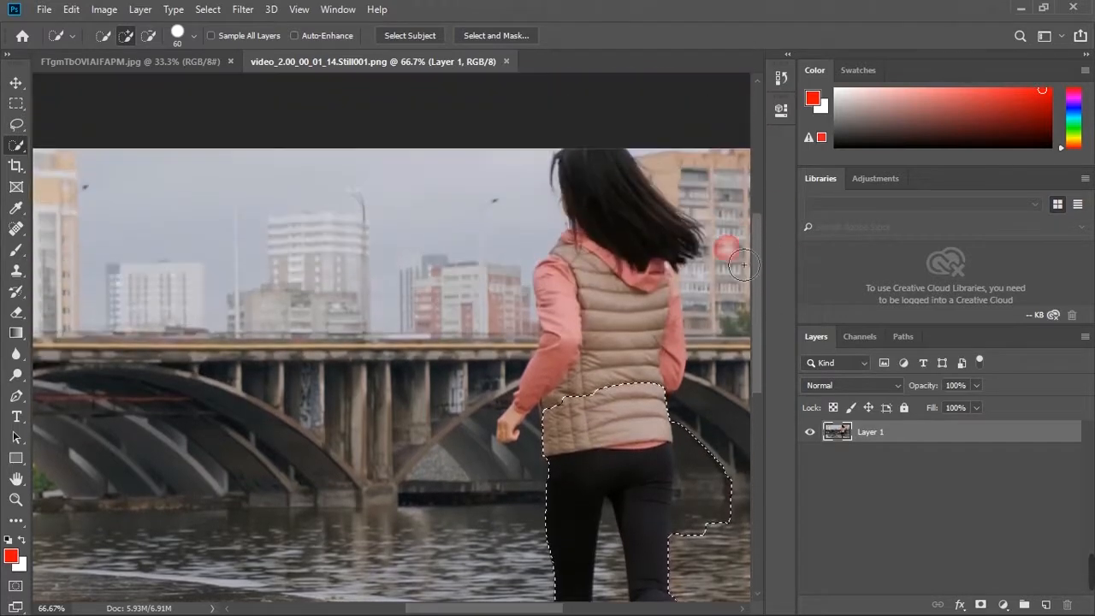
pyautogui.moveTo(618, 364)
pyautogui.mouseDown()
pyautogui.moveTo(592, 369)
pyautogui.moveTo(603, 285)
pyautogui.moveTo(633, 206)
pyautogui.mouseUp()
# Step: Subtract the gap between the legs and the background patch beside the raised leg's hip, using brush size 35
pyautogui.moveTo(759, 258)
pyautogui.mouseDown()
pyautogui.moveTo(757, 320)
pyautogui.moveTo(706, 339)
pyautogui.moveTo(627, 448)
pyautogui.mouseUp()
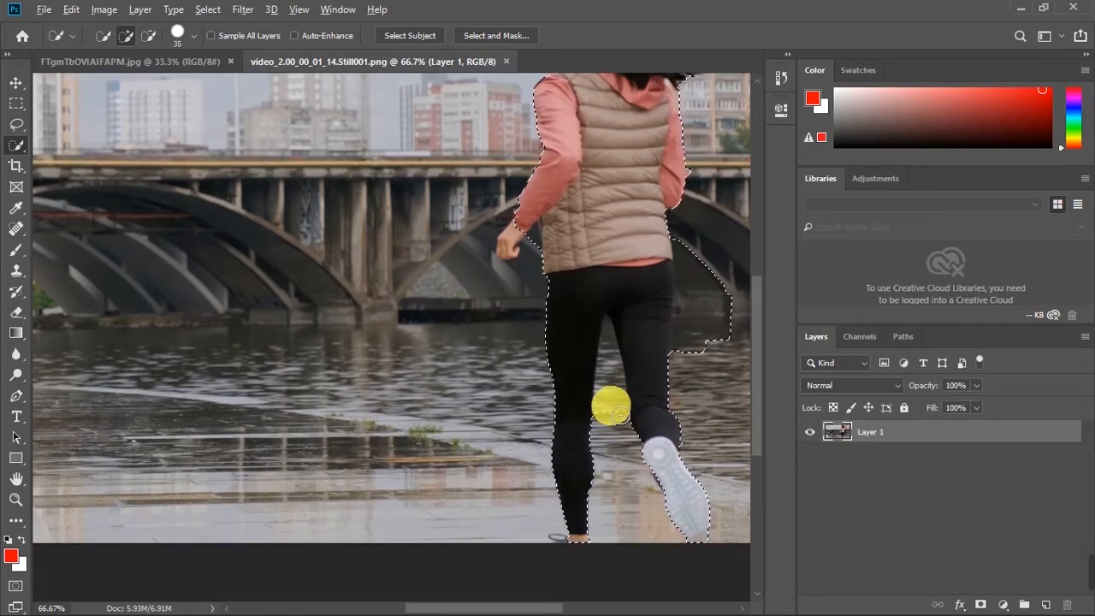
pyautogui.moveTo(612, 396); pyautogui.dragTo(608, 342)
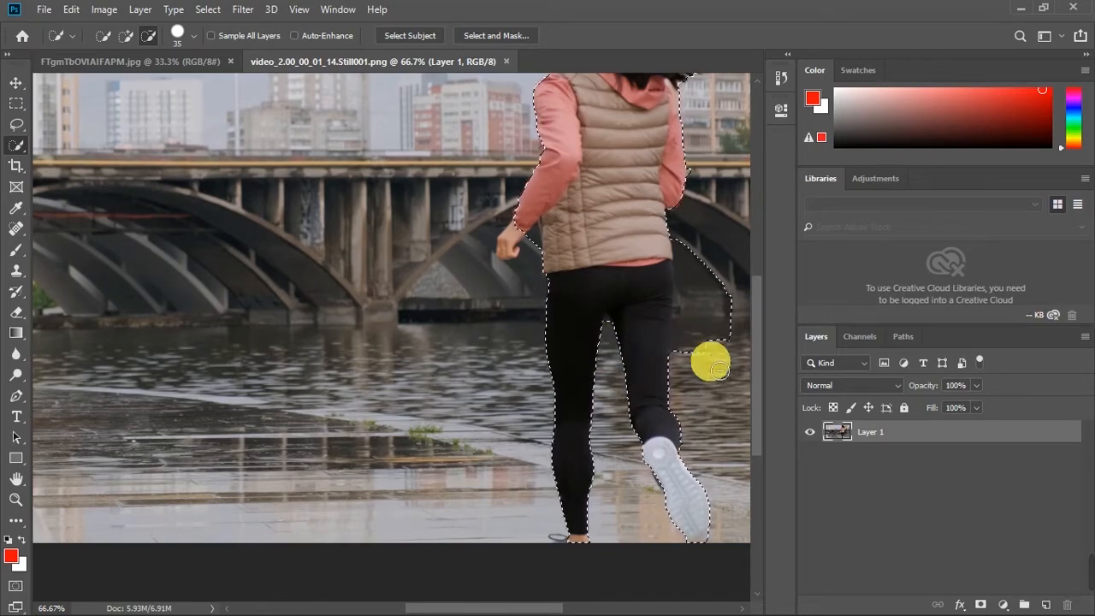
pyautogui.click(703, 346)
pyautogui.hotkey('ctrl', 'z')
pyautogui.moveTo(699, 332)
pyautogui.mouseDown()
pyautogui.moveTo(694, 318)
pyautogui.moveTo(721, 308)
pyautogui.moveTo(714, 284)
pyautogui.mouseUp()
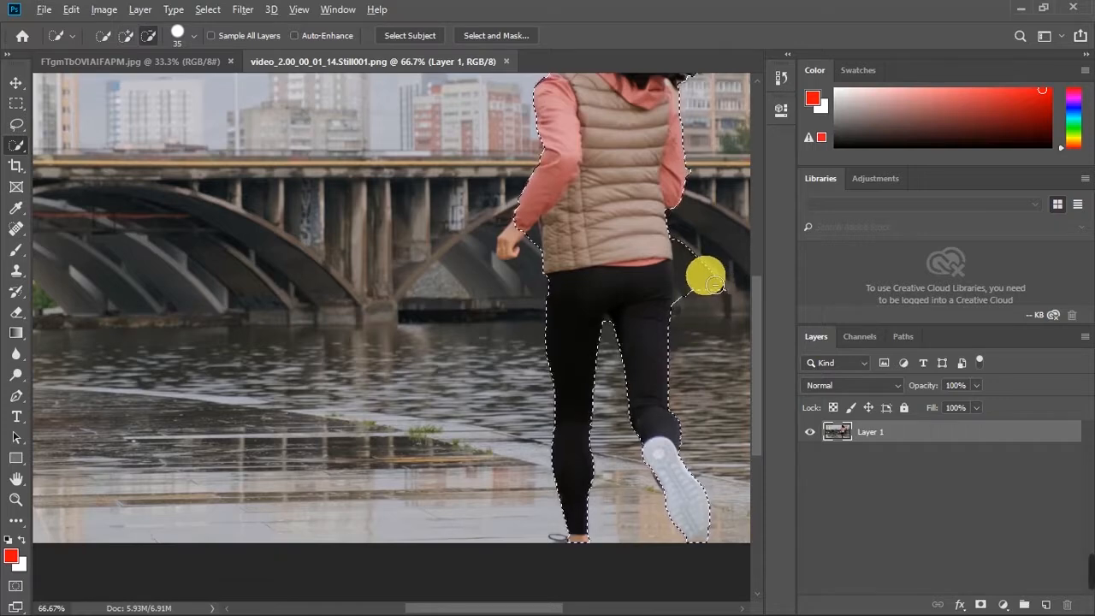
# Step: Remove the remaining background beside the hip and refine the selection edge around the thigh, vest hem and hand
pyautogui.click(715, 284)
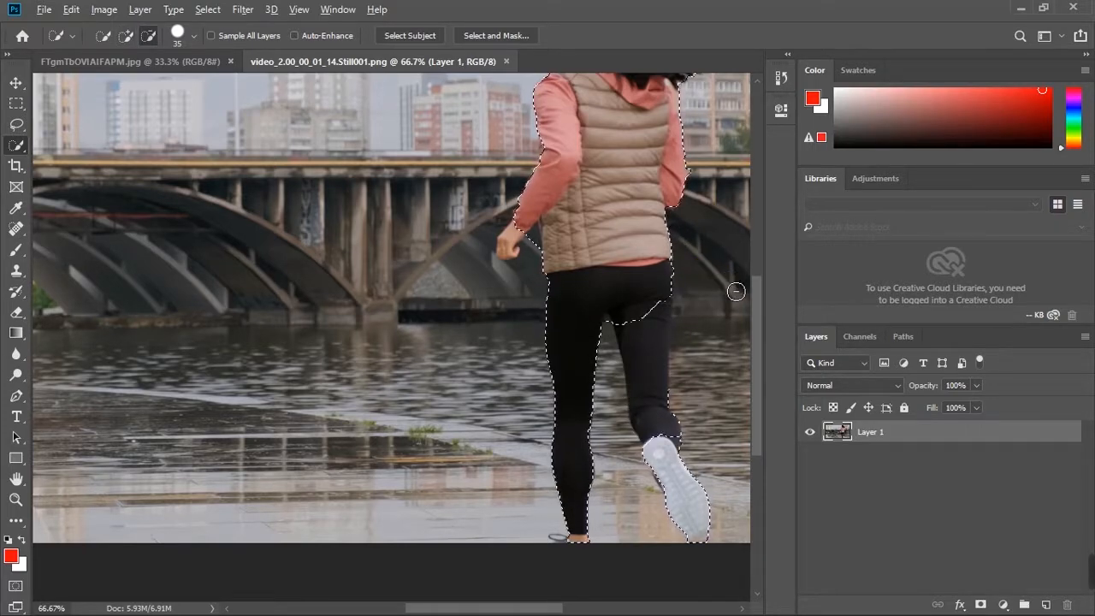
pyautogui.moveTo(719, 287)
pyautogui.mouseDown()
pyautogui.moveTo(674, 302)
pyautogui.moveTo(660, 310)
pyautogui.moveTo(662, 335)
pyautogui.moveTo(654, 328)
pyautogui.moveTo(692, 397)
pyautogui.moveTo(707, 331)
pyautogui.moveTo(756, 328)
pyautogui.moveTo(759, 236)
pyautogui.mouseUp()
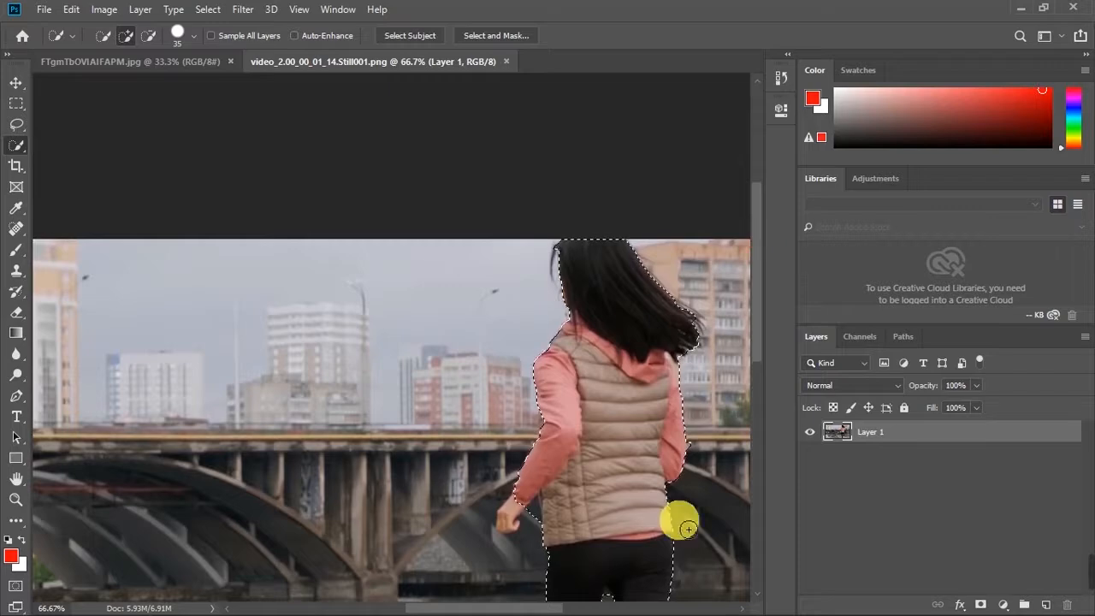
pyautogui.moveTo(689, 529); pyautogui.dragTo(674, 515)
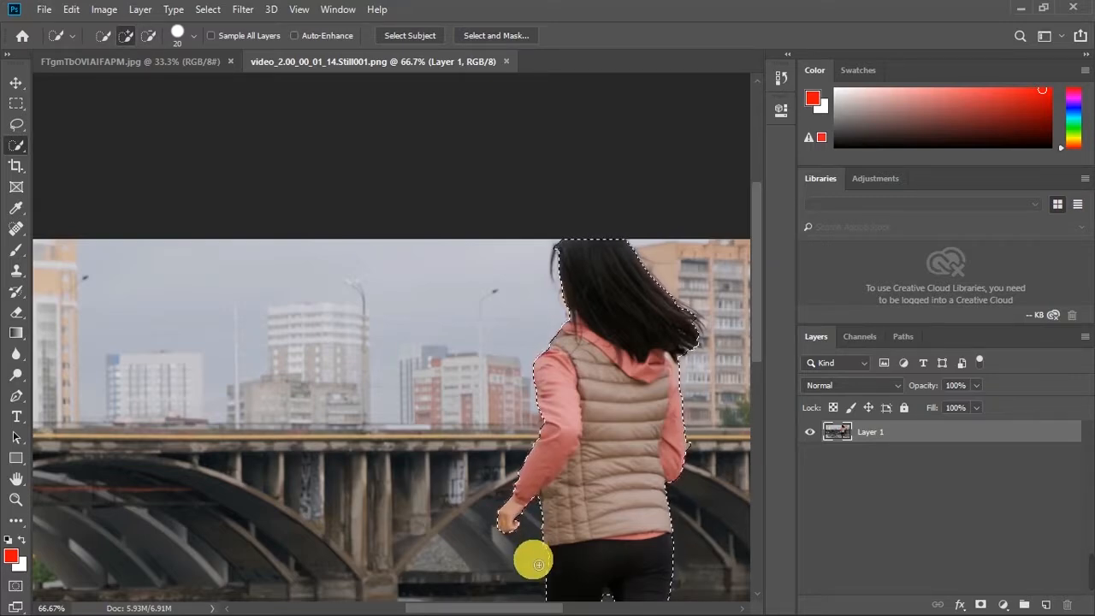
# Step: Copy the selected runner to a new layer and hide Layer 1
pyautogui.click(757, 509)
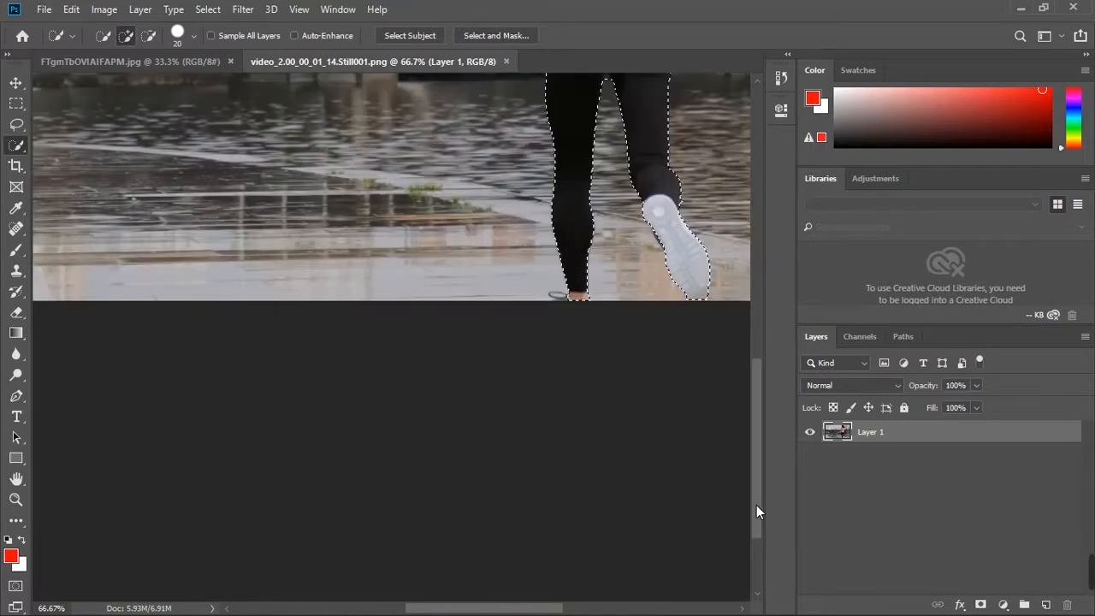
pyautogui.moveTo(756, 518); pyautogui.dragTo(758, 451)
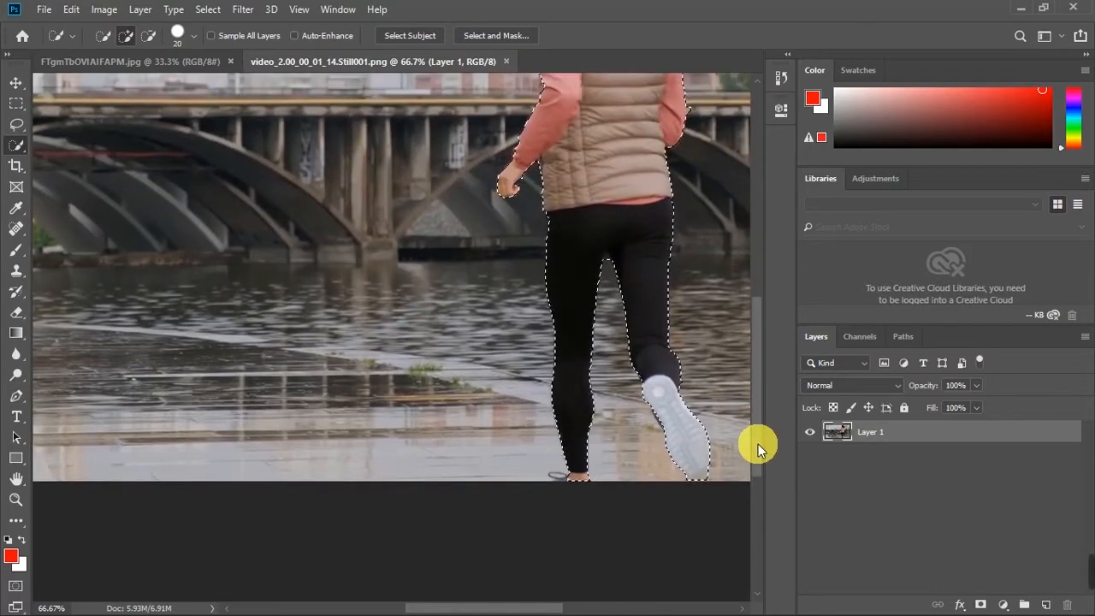
pyautogui.hotkey('ctrl', '-')
pyautogui.hotkey('ctrl', '-')
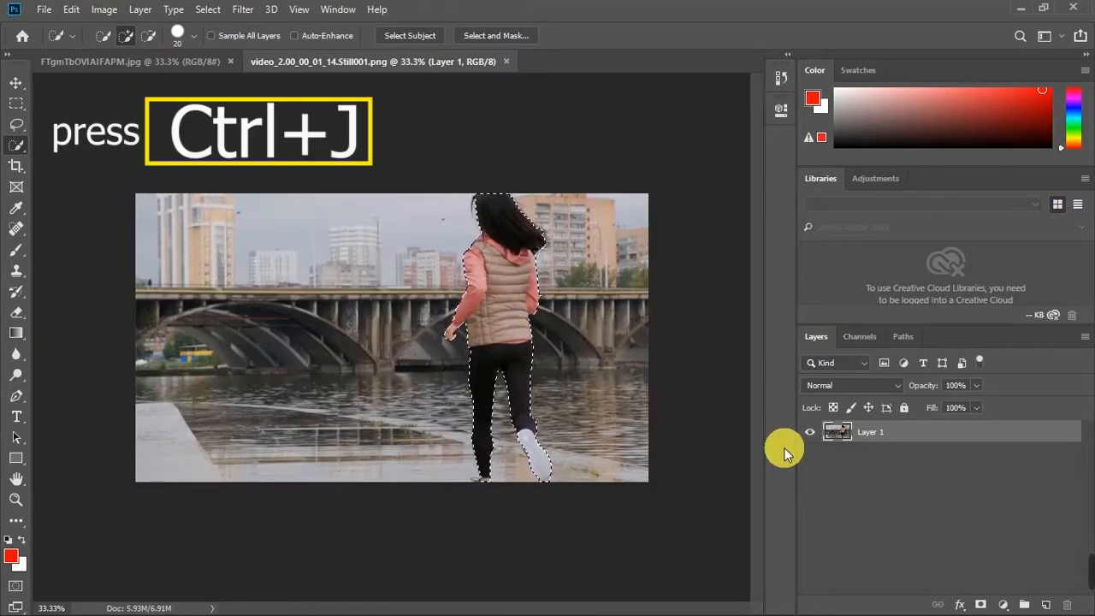
pyautogui.hotkey('ctrl', 'j')
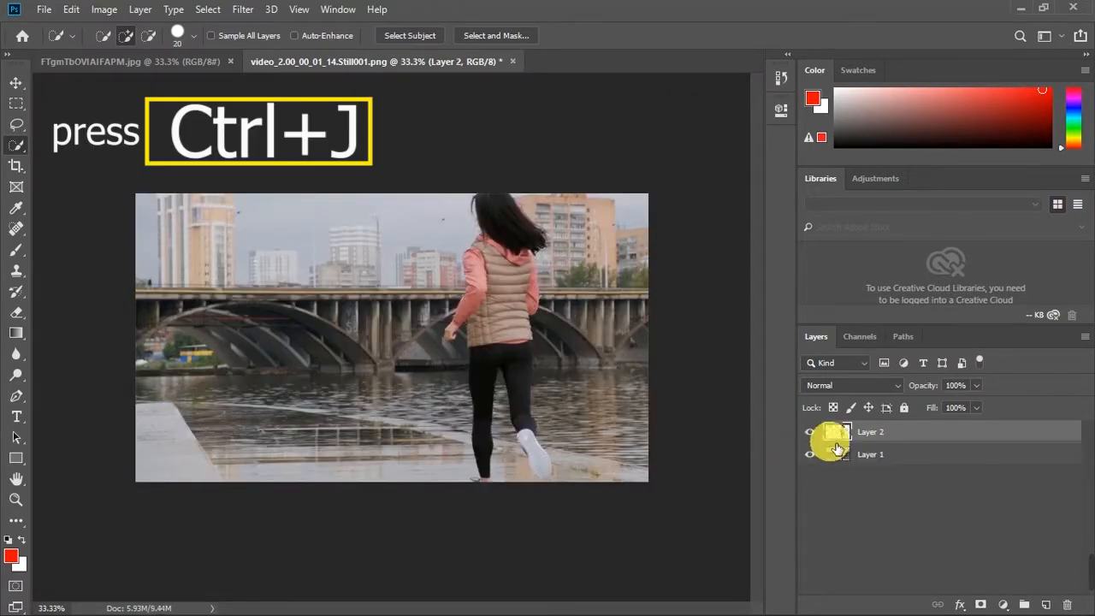
pyautogui.click(811, 456)
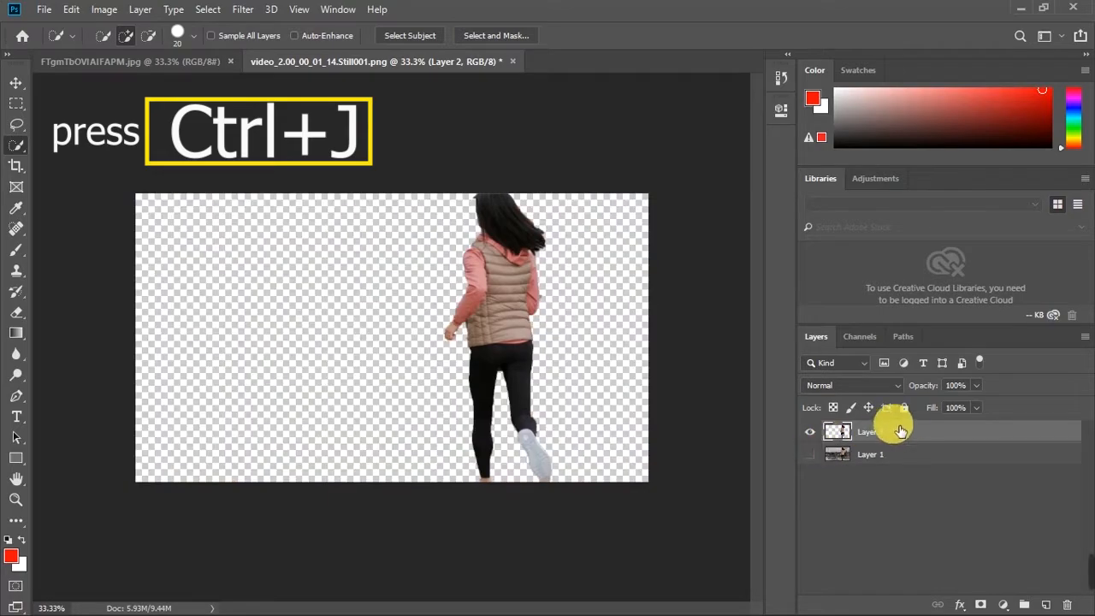
# Step: Save the cutout as a PNG named "video_2.00_00_01_14.Still001 sefs" in Downloads with the large file size option
pyautogui.hotkey('ctrl', 's')
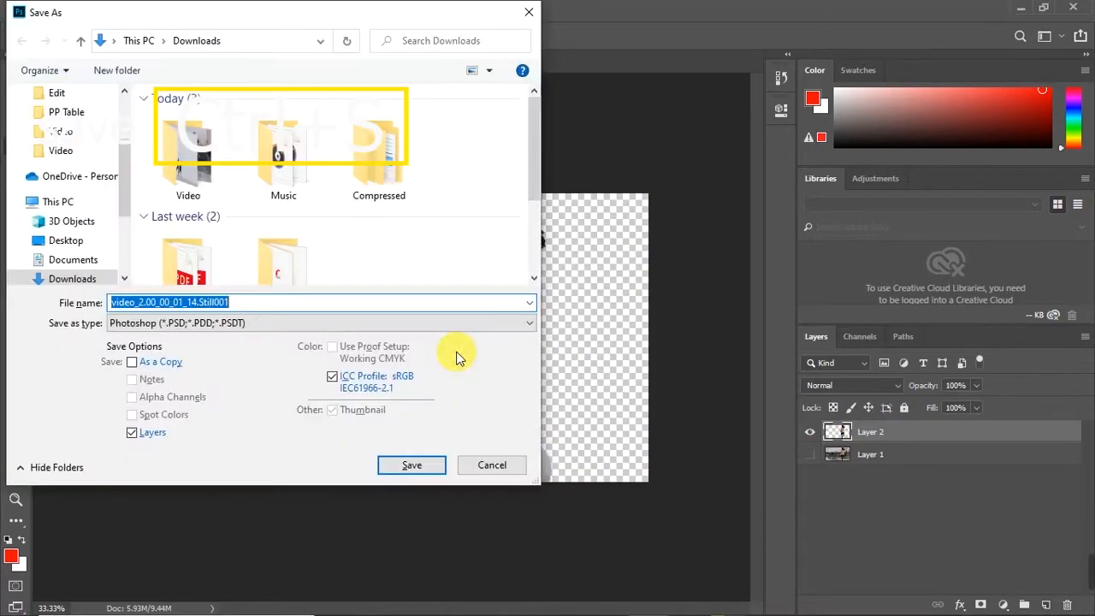
pyautogui.click(405, 325)
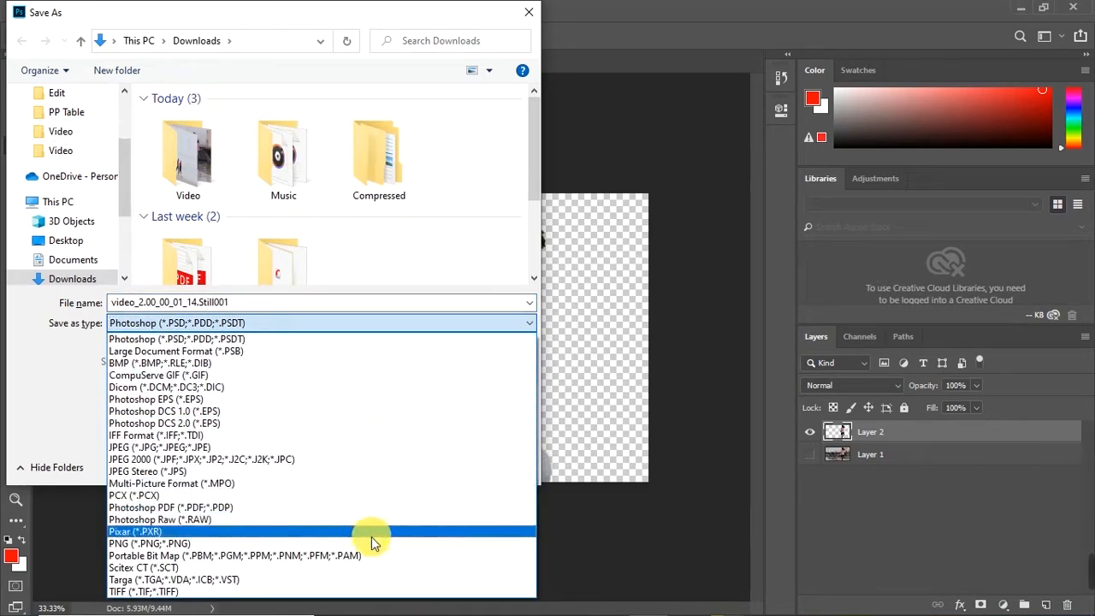
pyautogui.click(371, 543)
pyautogui.click(393, 303)
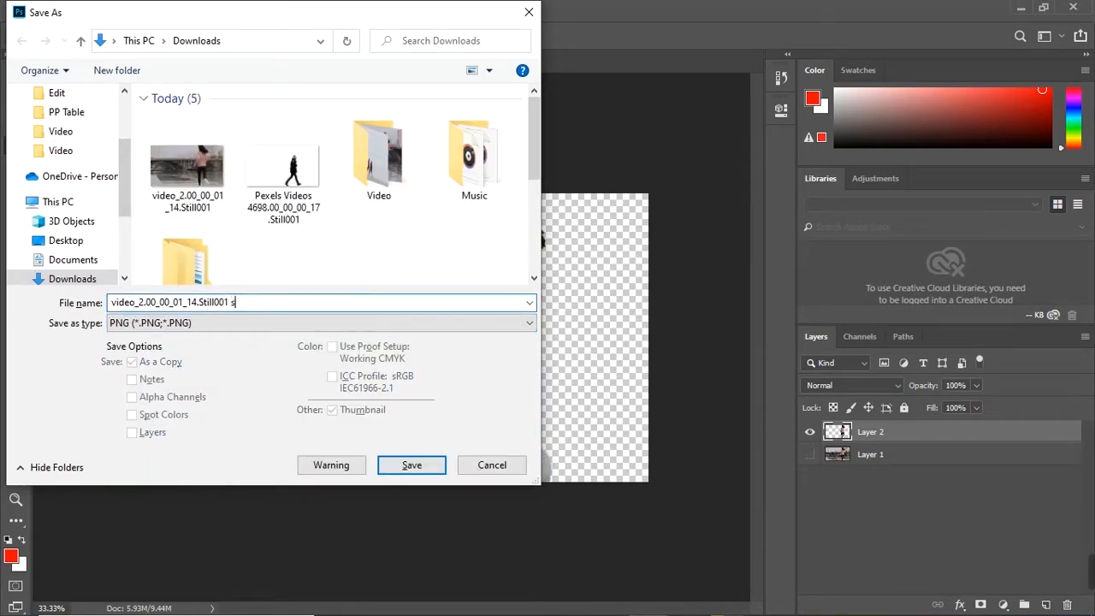
pyautogui.write('sefs')
pyautogui.click(405, 469)
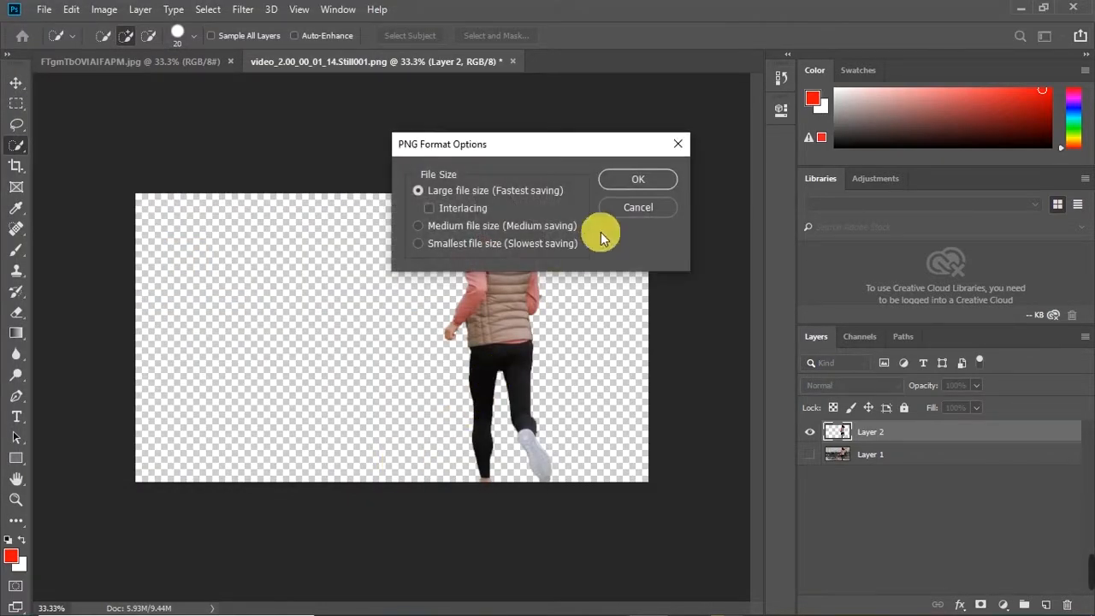
pyautogui.click(633, 178)
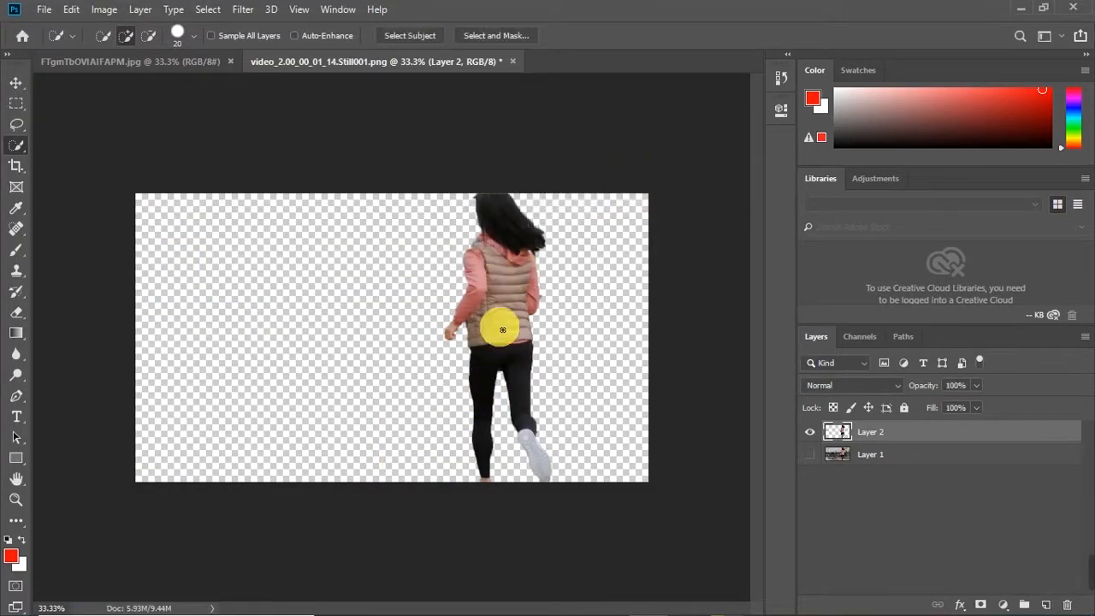
# Step: Switch back to Premiere Pro and delete the white-background runner still from the project
pyautogui.click(1020, 10)
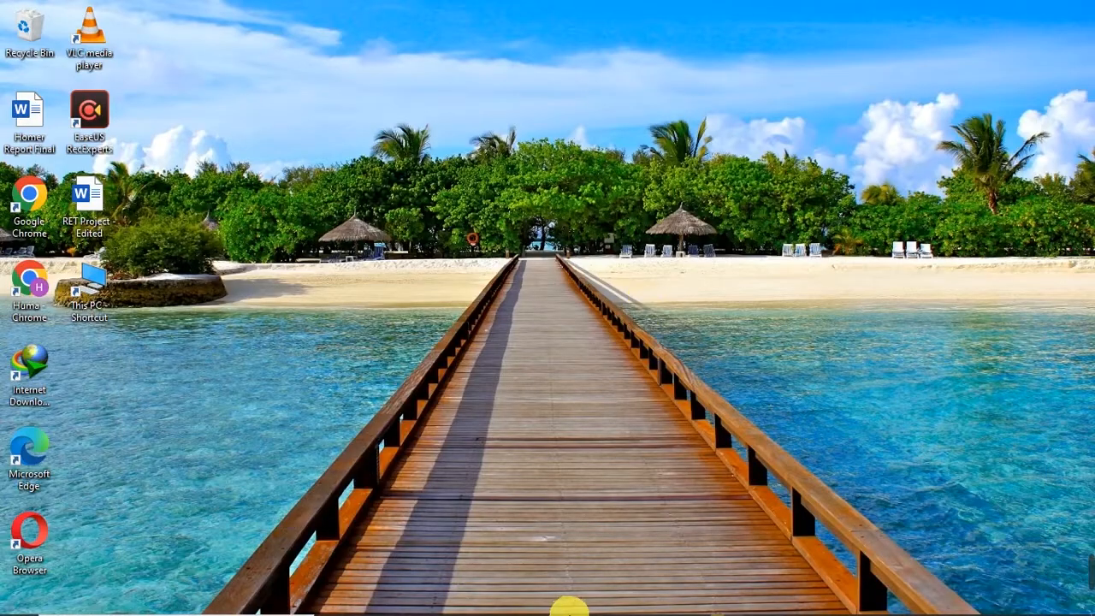
pyautogui.click(684, 599)
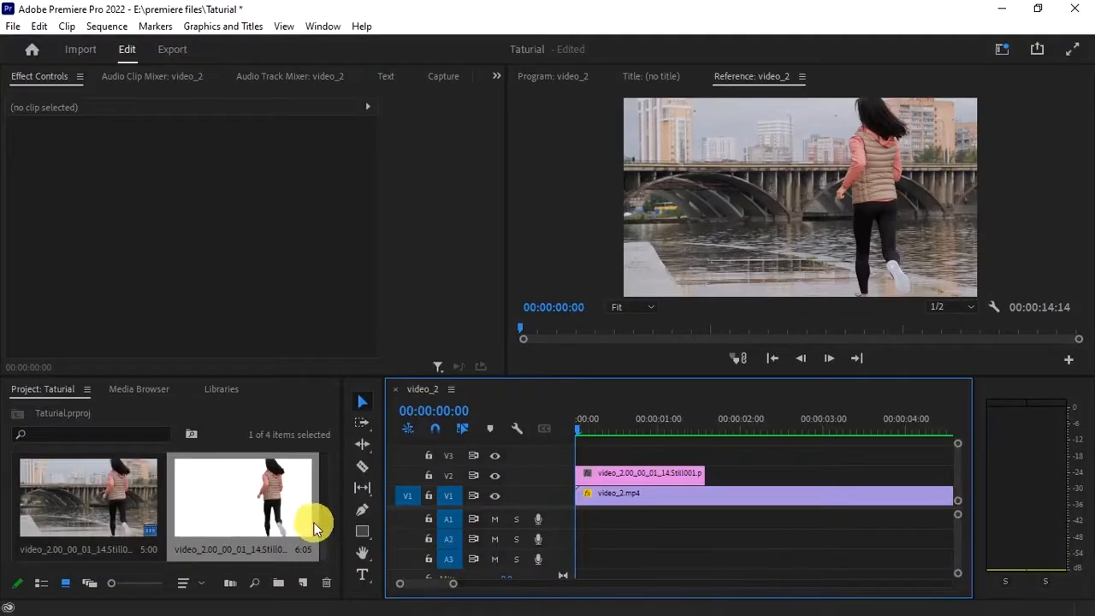
pyautogui.click(273, 510)
pyautogui.press('Delete')
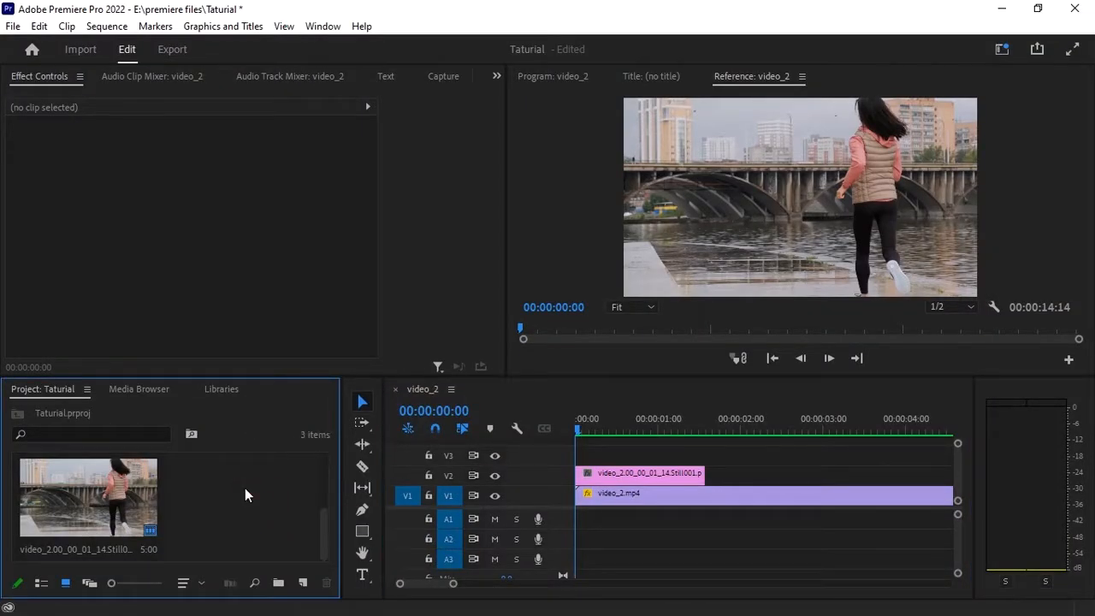
# Step: Import the cutout image "video_2.00_00_01_14.Still001 sefs" from Downloads into the project
pyautogui.doubleClick(245, 494)
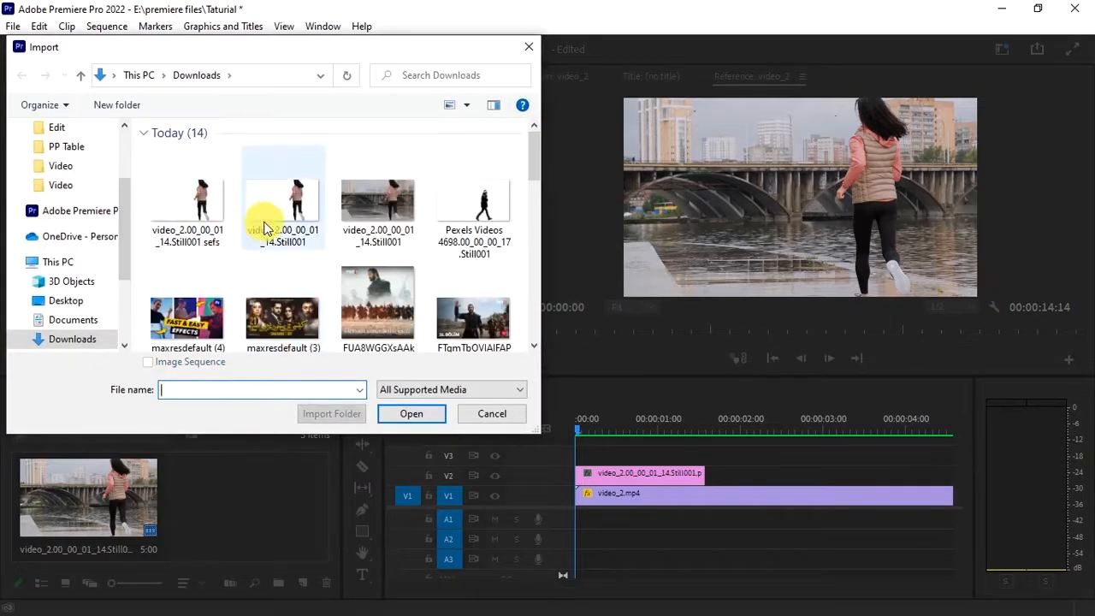
pyautogui.click(199, 213)
pyautogui.click(409, 415)
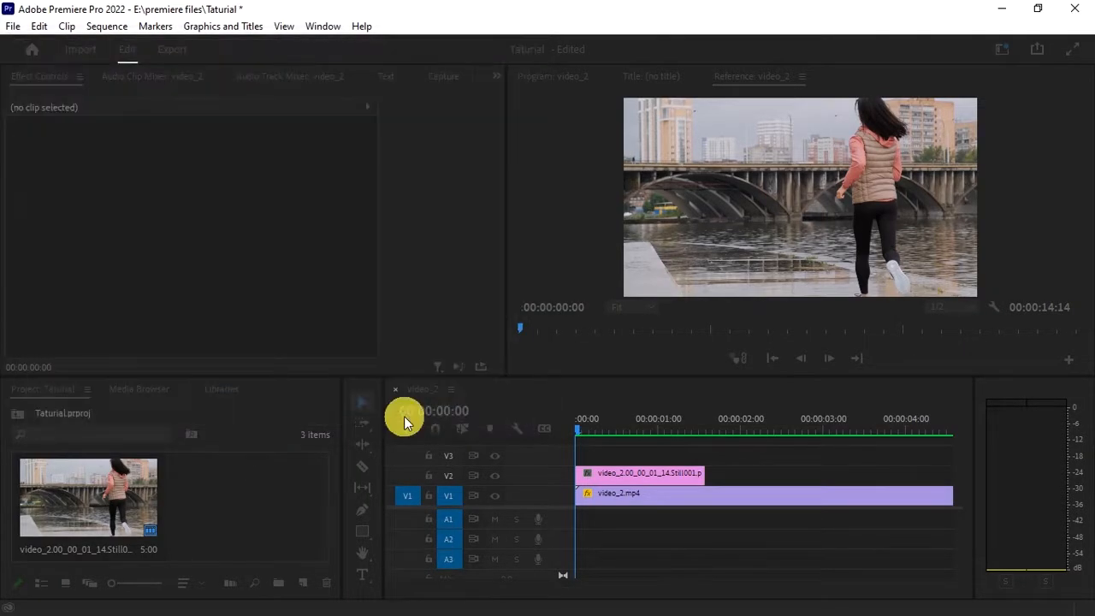
# Step: Place the imported cutout on V3 at the sequence start and trim it to end level with the still on V2
pyautogui.moveTo(252, 499); pyautogui.dragTo(534, 456)
pyautogui.click(599, 458)
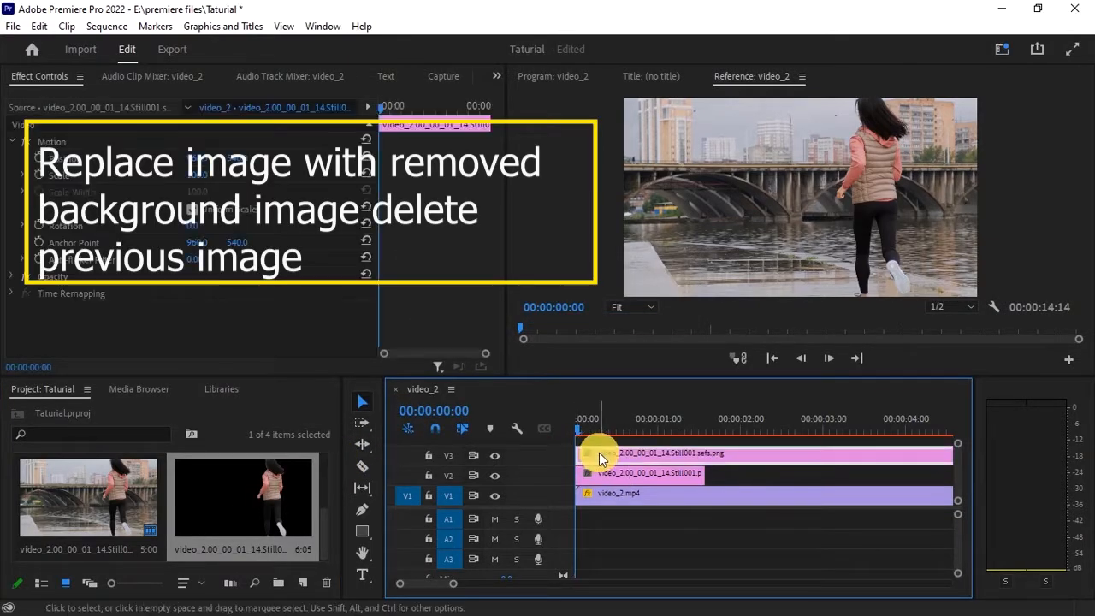
pyautogui.moveTo(591, 455); pyautogui.dragTo(708, 462)
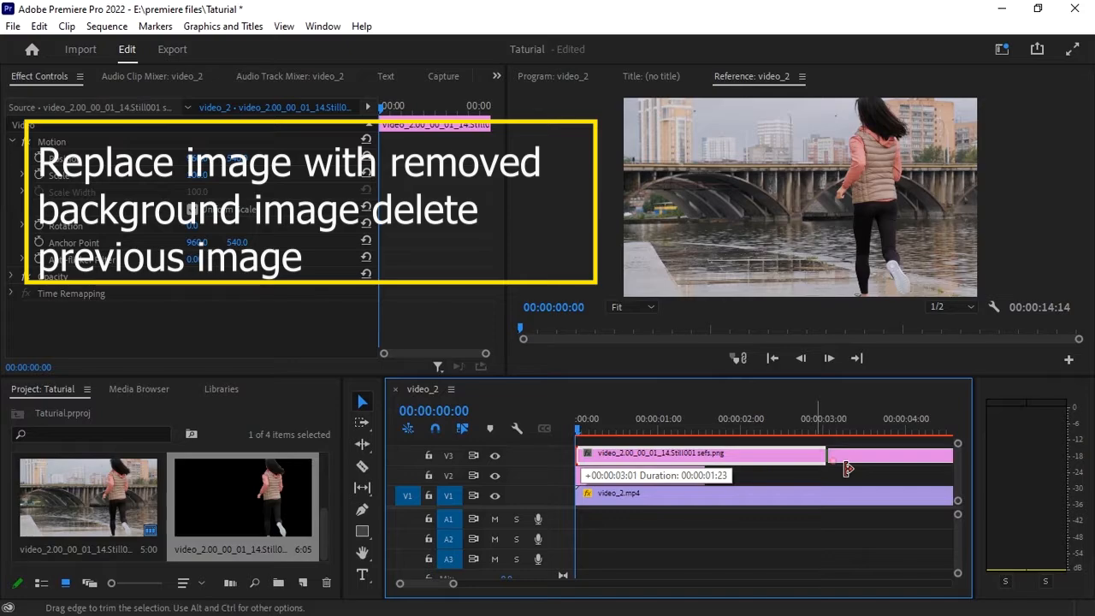
pyautogui.moveTo(890, 465); pyautogui.dragTo(623, 458)
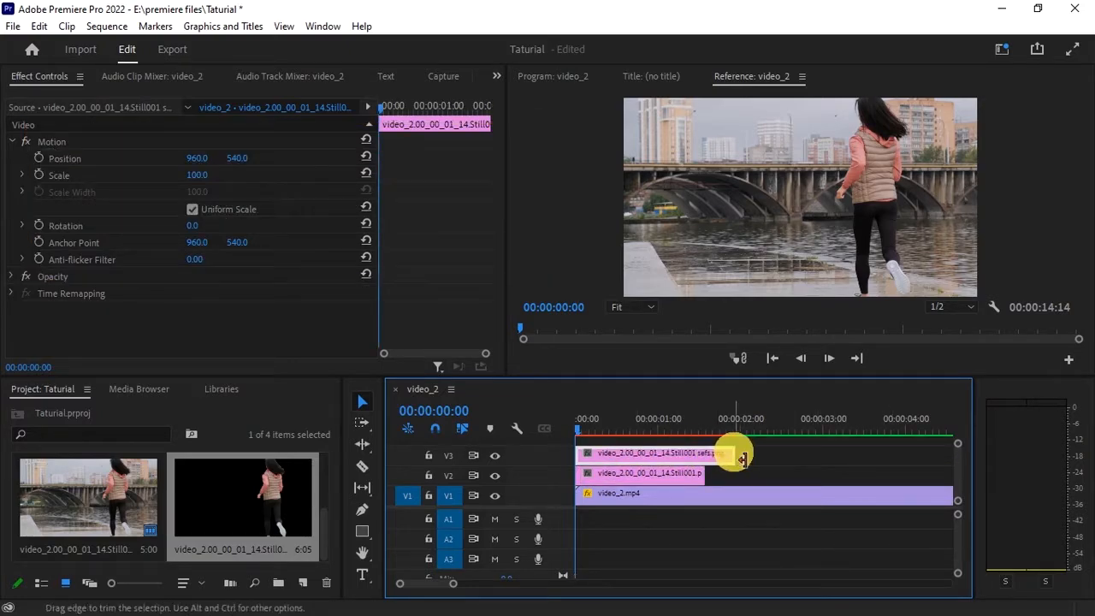
pyautogui.moveTo(743, 459); pyautogui.dragTo(705, 460)
# Step: Delete the original still with its background from track V2
pyautogui.click(671, 472)
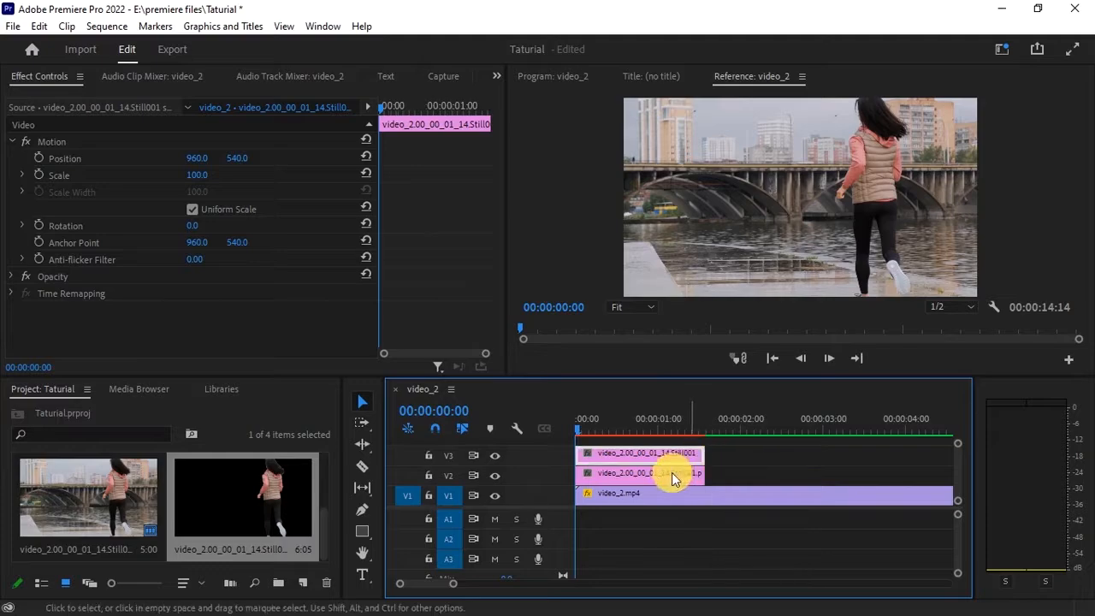
pyautogui.press('Delete')
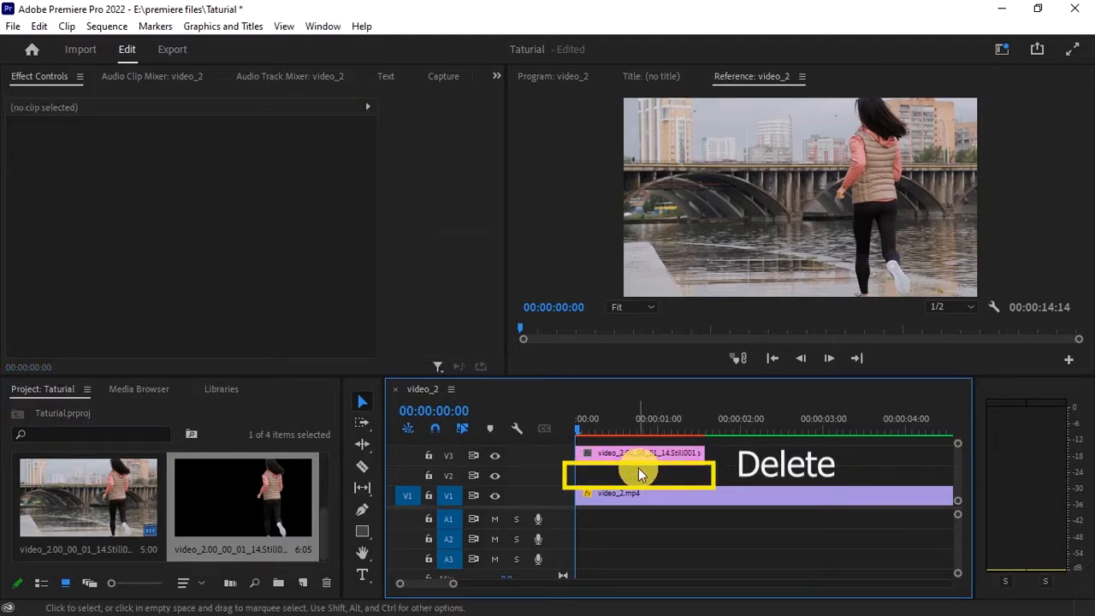
# Step: Play the sequence to 00:00:03:02, then export that frame as a still and import it into the project
pyautogui.press('space')
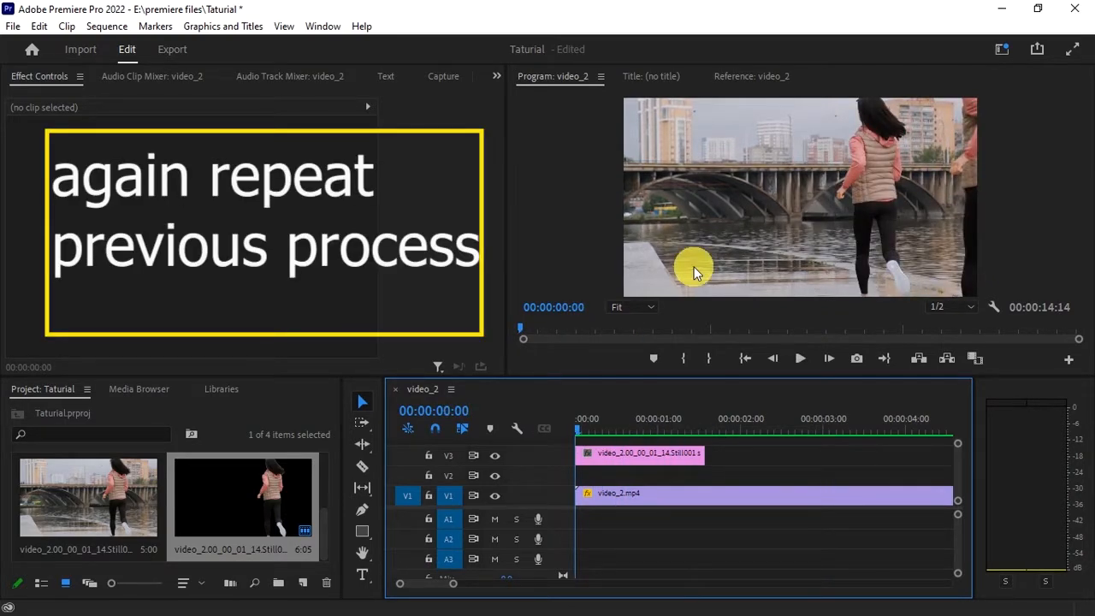
pyautogui.press('space')
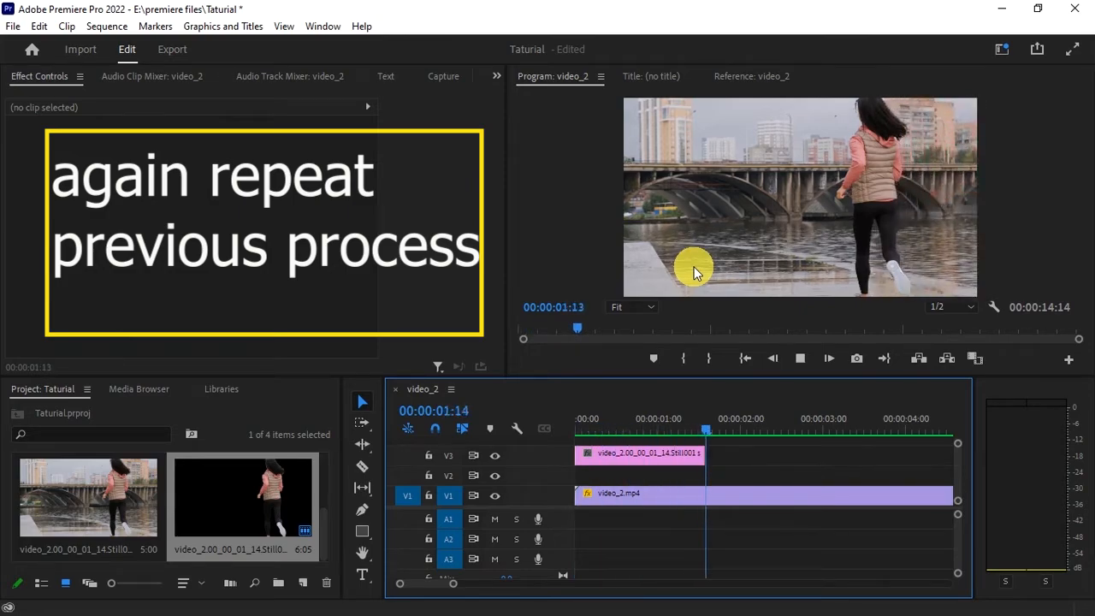
pyautogui.press('space')
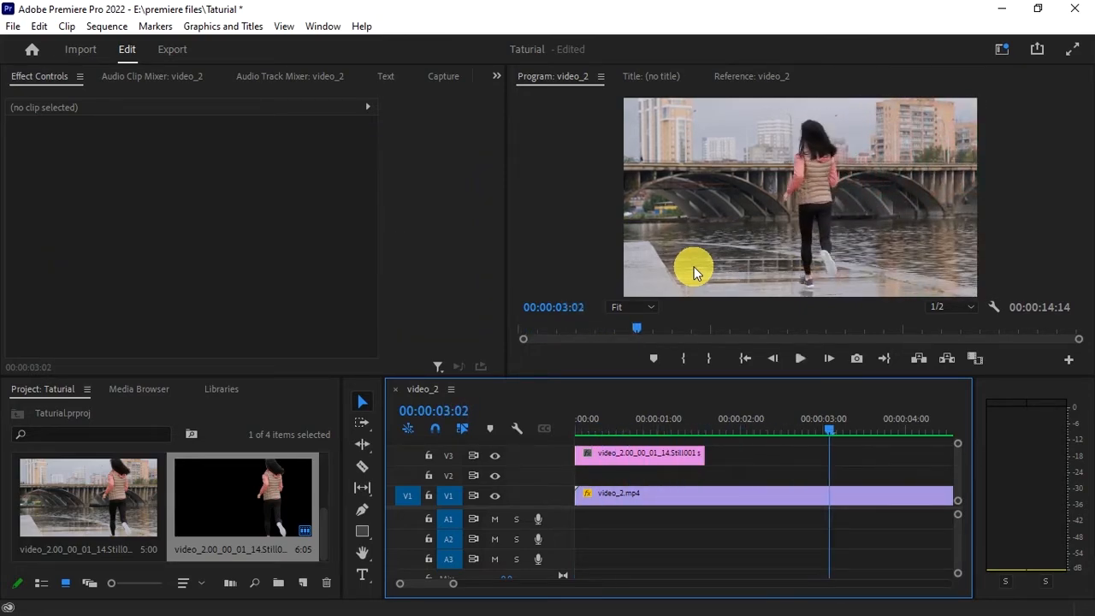
pyautogui.click(854, 358)
pyautogui.click(658, 345)
pyautogui.click(586, 372)
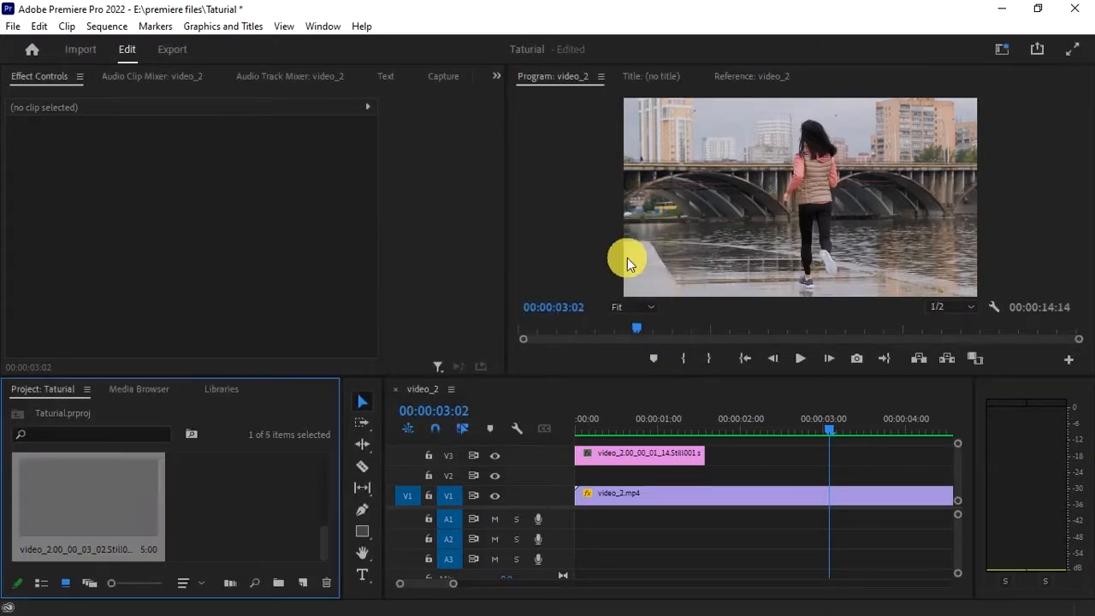
# Step: Place the new still on V4 from the sequence start to 00:00:03:02 and open it in Adobe Photoshop for editing
pyautogui.click(240, 484)
pyautogui.moveTo(85, 503); pyautogui.dragTo(840, 441)
pyautogui.moveTo(840, 442); pyautogui.dragTo(583, 445)
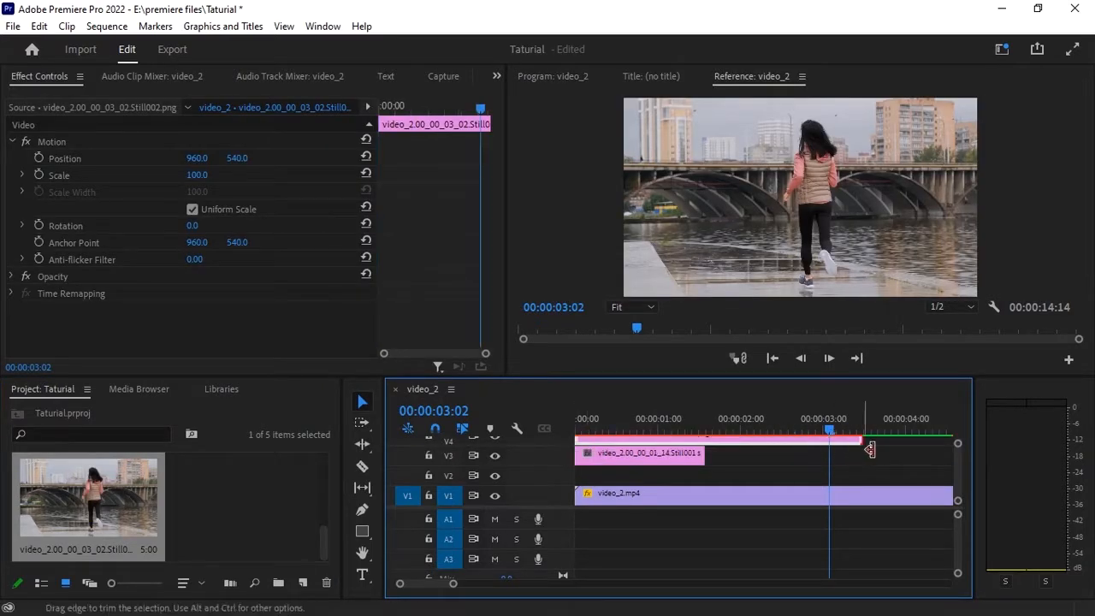
pyautogui.moveTo(859, 442); pyautogui.dragTo(833, 443)
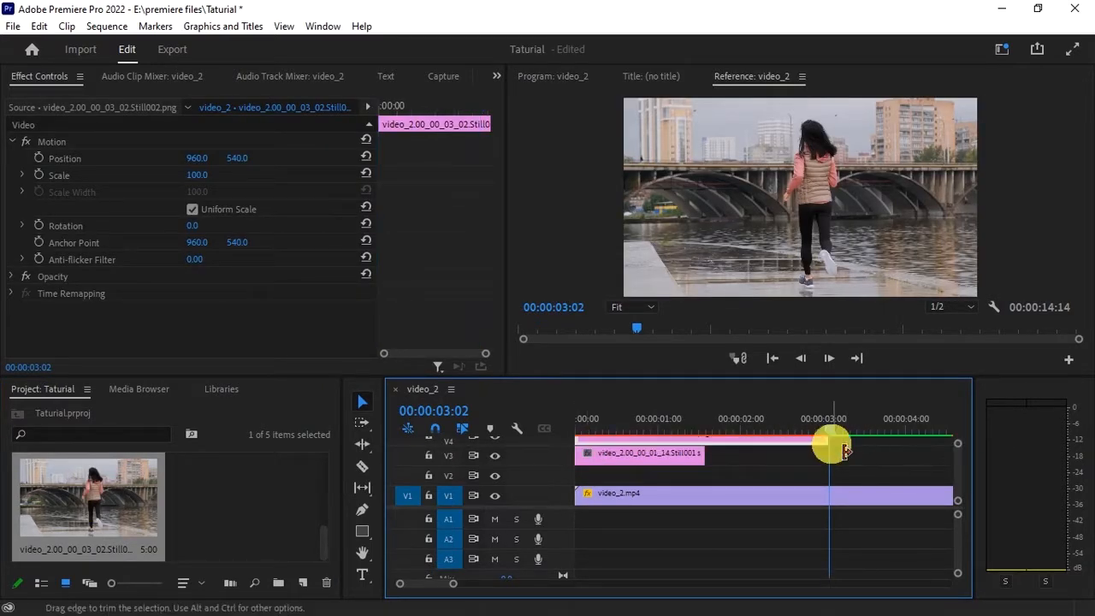
pyautogui.rightClick(795, 440)
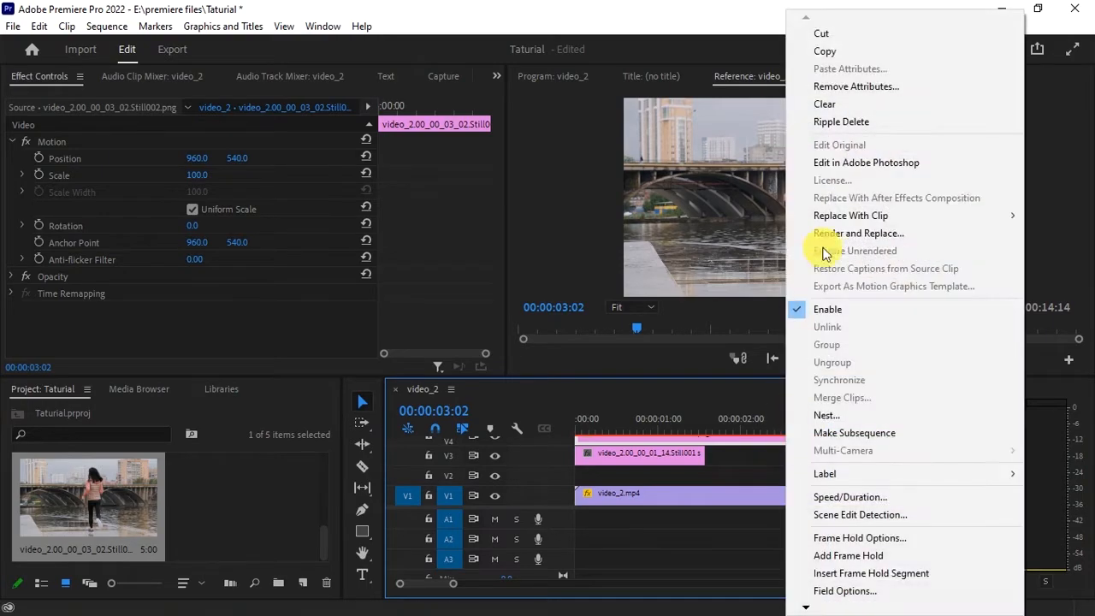
pyautogui.click(834, 164)
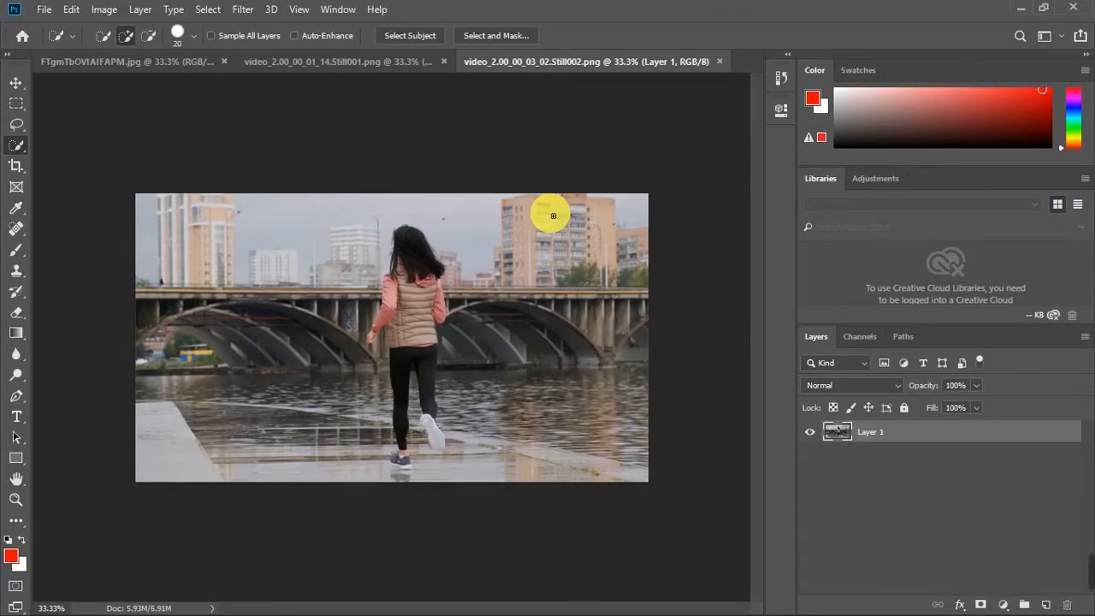
# Step: Enlarge the Quick Selection brush to 45 and select the runner from the vest down through the legs to both shoes
pyautogui.scroll(3, 403, 293)
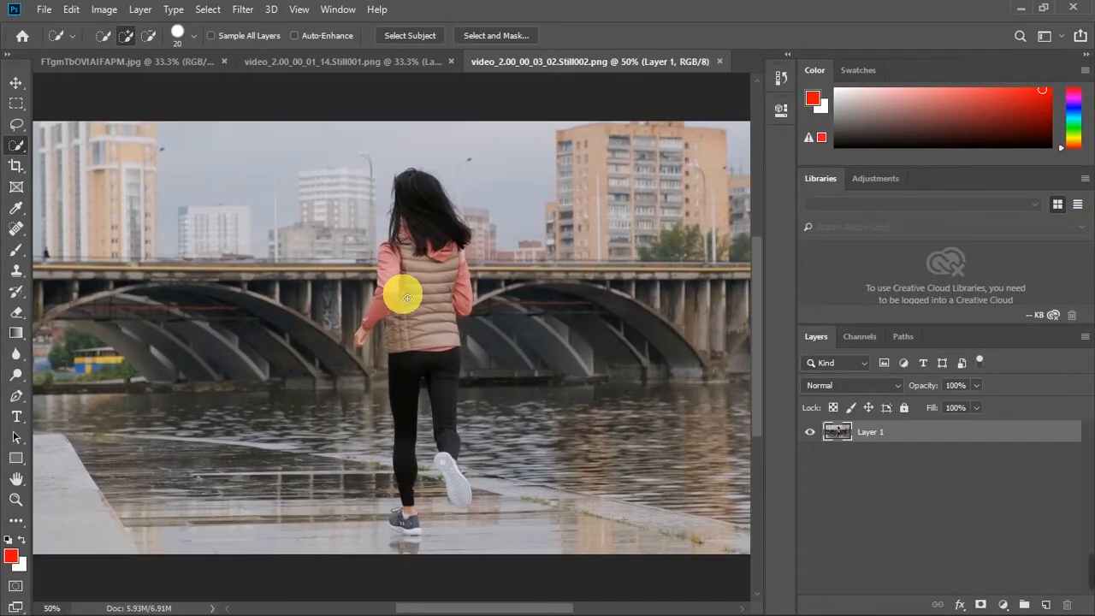
pyautogui.scroll(1, 408, 299)
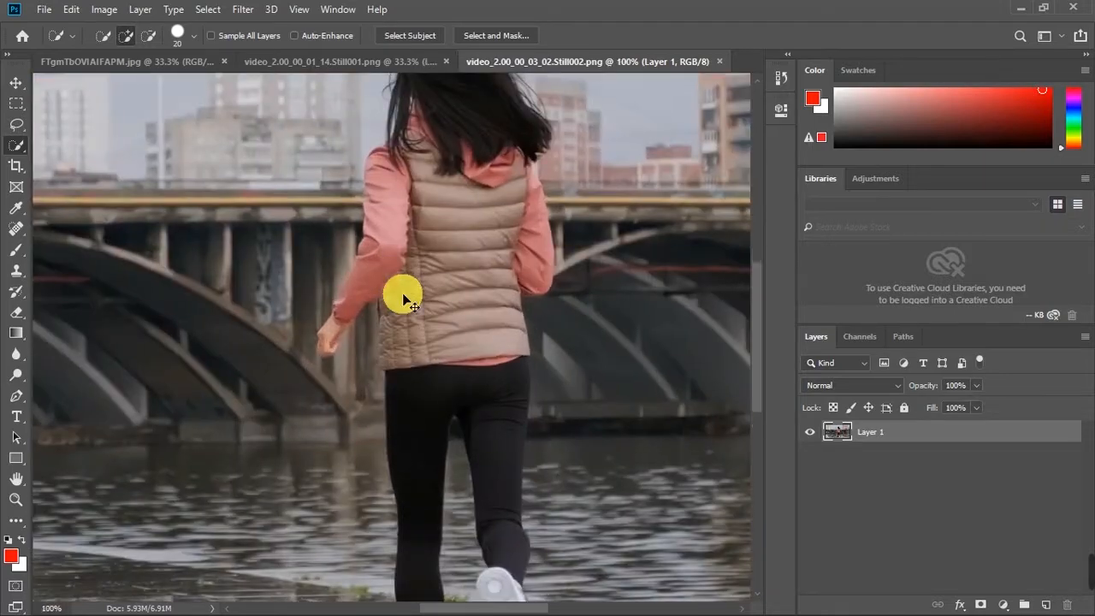
pyautogui.scroll(1, 408, 301)
pyautogui.press(']')
pyautogui.press(']')
pyautogui.press(']')
pyautogui.press(']')
pyautogui.press(']')
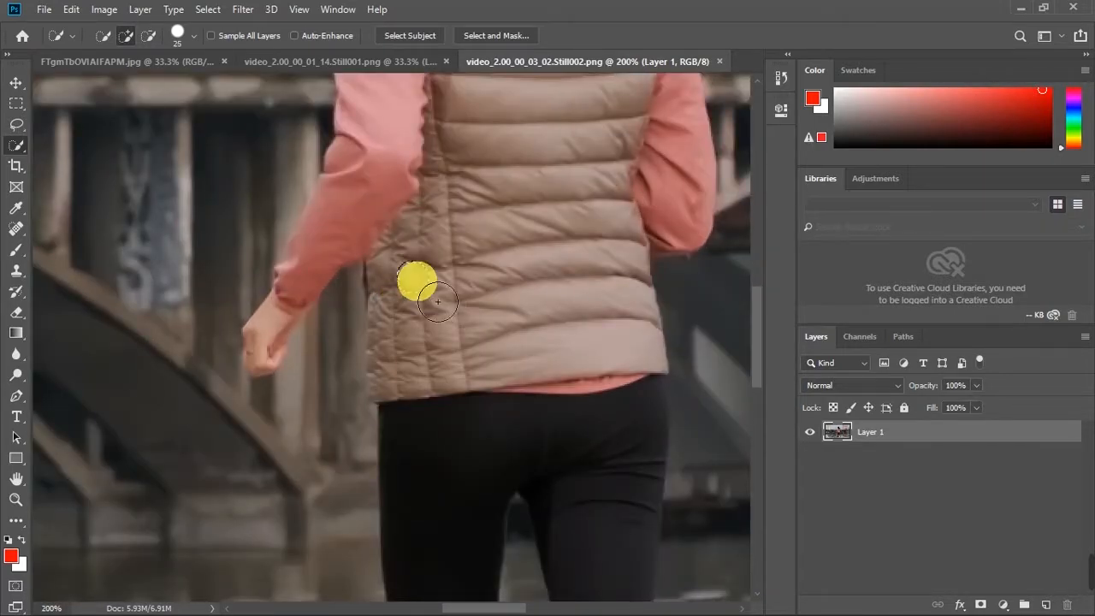
pyautogui.moveTo(476, 319)
pyautogui.mouseDown()
pyautogui.moveTo(463, 361)
pyautogui.moveTo(492, 418)
pyautogui.mouseUp()
pyautogui.moveTo(455, 380)
pyautogui.mouseDown()
pyautogui.moveTo(565, 474)
pyautogui.moveTo(596, 481)
pyautogui.mouseUp()
pyautogui.moveTo(757, 363); pyautogui.dragTo(756, 415)
pyautogui.moveTo(632, 352); pyautogui.dragTo(643, 450)
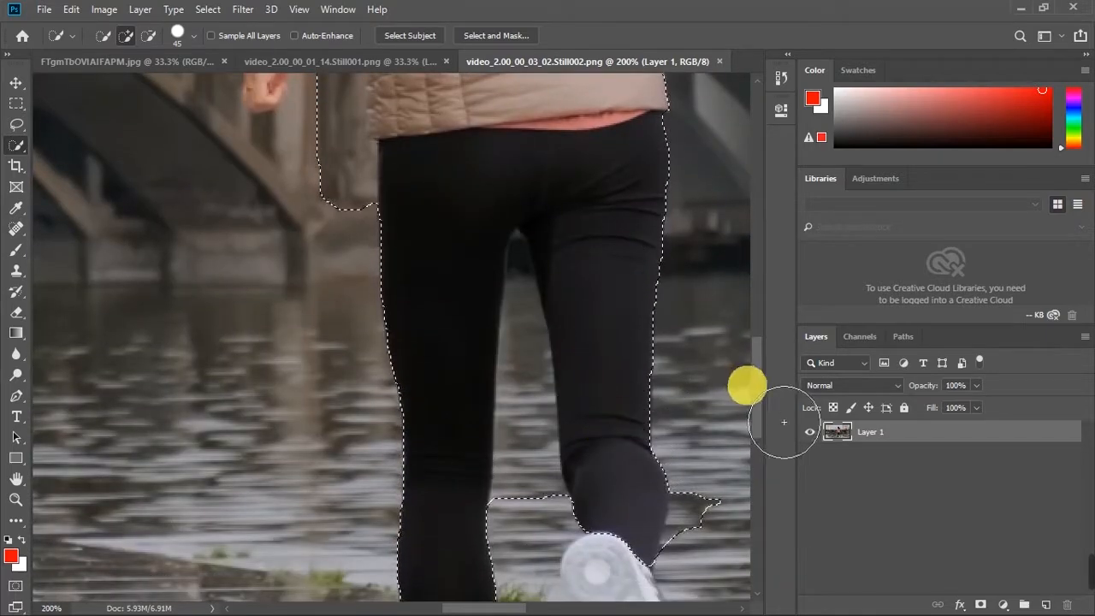
pyautogui.moveTo(756, 385); pyautogui.dragTo(757, 443)
pyautogui.moveTo(662, 336)
pyautogui.mouseDown()
pyautogui.moveTo(653, 367)
pyautogui.moveTo(499, 508)
pyautogui.moveTo(455, 506)
pyautogui.moveTo(455, 517)
pyautogui.moveTo(472, 548)
pyautogui.moveTo(701, 519)
pyautogui.mouseUp()
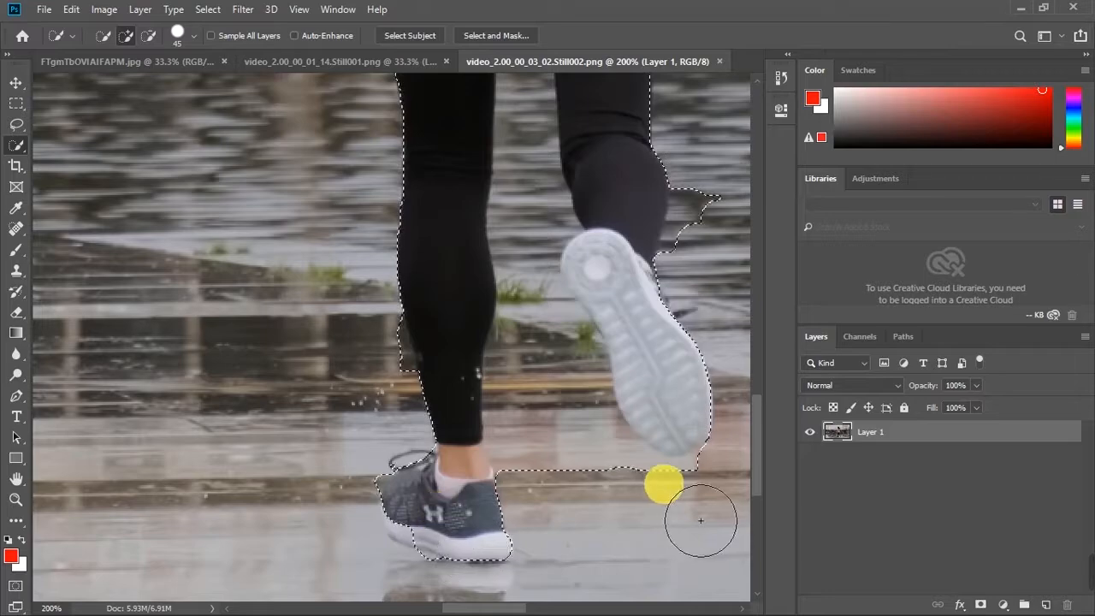
# Step: Extend the selection over the runner's upper vest, sleeves, shoulders and hair
pyautogui.moveTo(756, 445); pyautogui.dragTo(754, 347)
pyautogui.moveTo(463, 295); pyautogui.dragTo(685, 278)
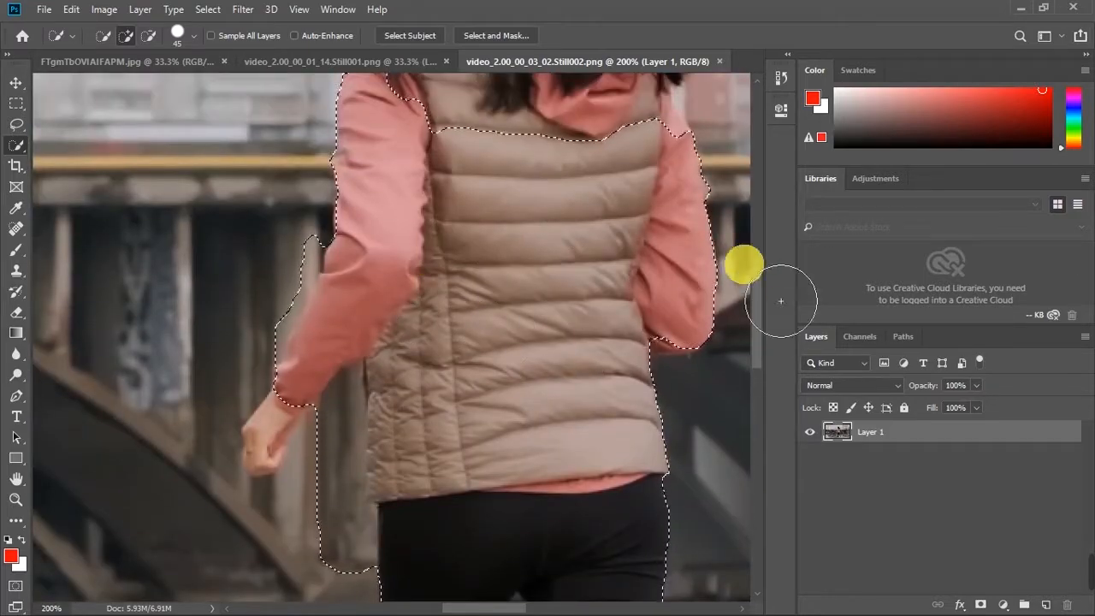
pyautogui.moveTo(757, 291); pyautogui.dragTo(756, 234)
pyautogui.moveTo(601, 376)
pyautogui.mouseDown()
pyautogui.moveTo(542, 340)
pyautogui.moveTo(553, 285)
pyautogui.mouseUp()
pyautogui.moveTo(757, 257)
pyautogui.mouseDown()
pyautogui.moveTo(757, 245)
pyautogui.moveTo(757, 281)
pyautogui.mouseUp()
pyautogui.moveTo(709, 330); pyautogui.dragTo(679, 329)
# Step: Reduce the Quick Selection brush to 20 and add the missing sole of the standing shoe to the selection
pyautogui.moveTo(757, 278); pyautogui.dragTo(757, 463)
pyautogui.click(597, 328)
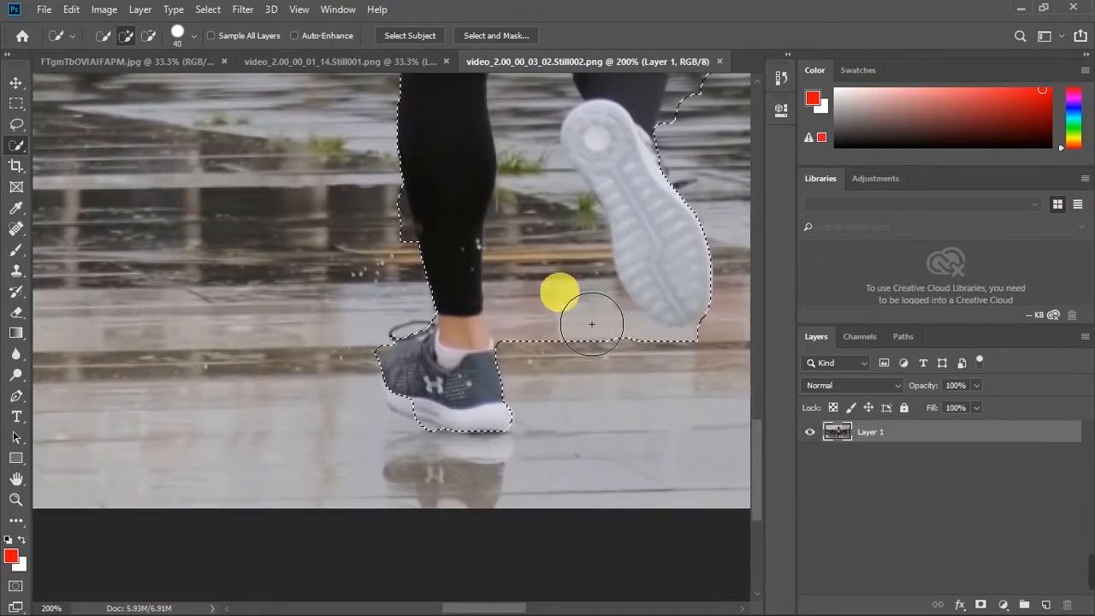
pyautogui.press('[')
pyautogui.press('[')
pyautogui.press('[')
pyautogui.press('[')
pyautogui.press('[')
pyautogui.click(408, 392)
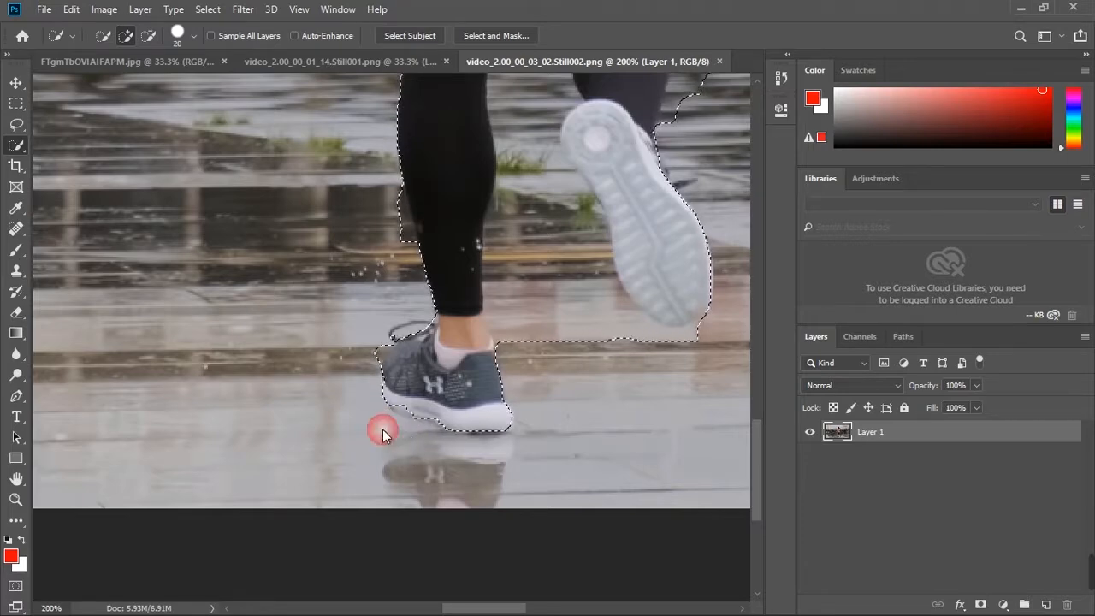
# Step: Subtract the background between the legs and around the raised shoe and calf from the selection
pyautogui.moveTo(518, 334)
pyautogui.mouseDown()
pyautogui.moveTo(524, 272)
pyautogui.moveTo(626, 327)
pyautogui.mouseUp()
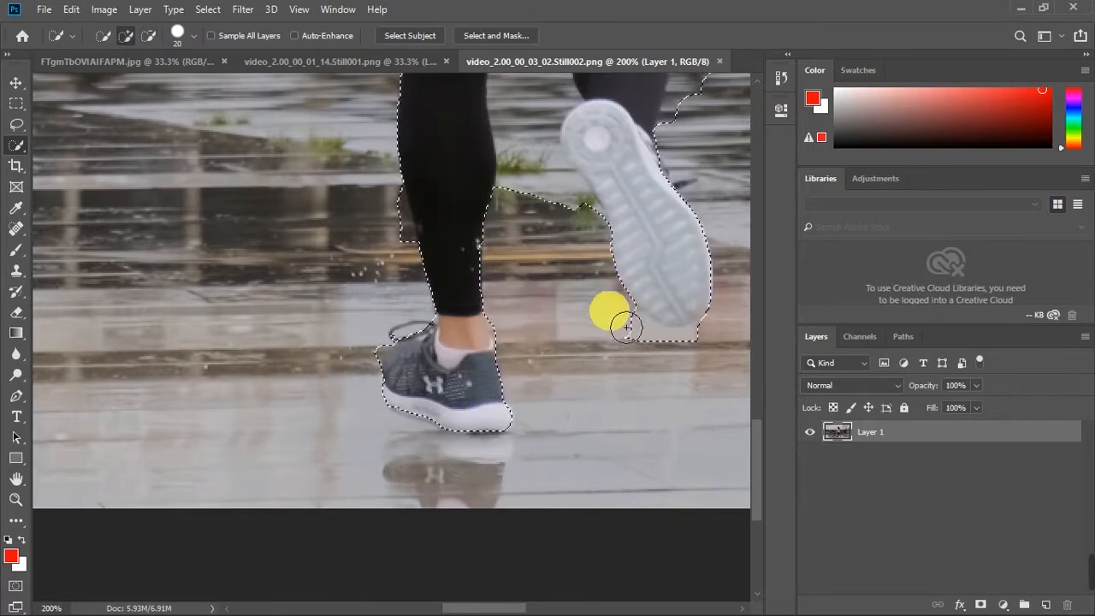
pyautogui.keyDown('alt'); pyautogui.click(689, 364); pyautogui.keyUp('alt')
pyautogui.scroll(3, 743, 326)
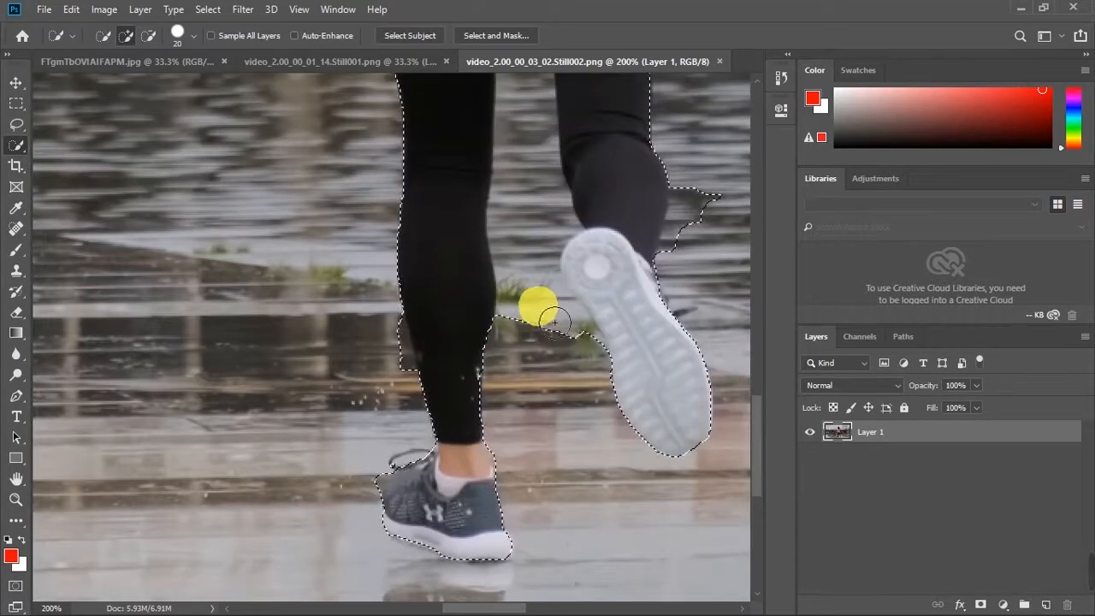
pyautogui.moveTo(552, 322)
pyautogui.mouseDown()
pyautogui.moveTo(521, 276)
pyautogui.moveTo(516, 166)
pyautogui.mouseUp()
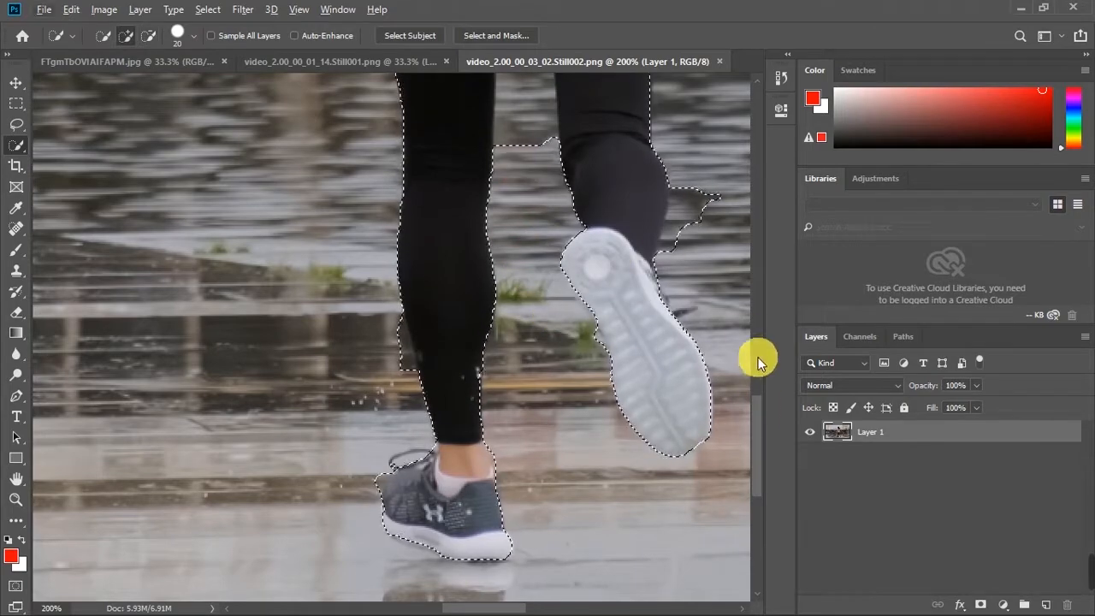
pyautogui.moveTo(699, 263); pyautogui.dragTo(718, 222)
pyautogui.scroll(2, 758, 308)
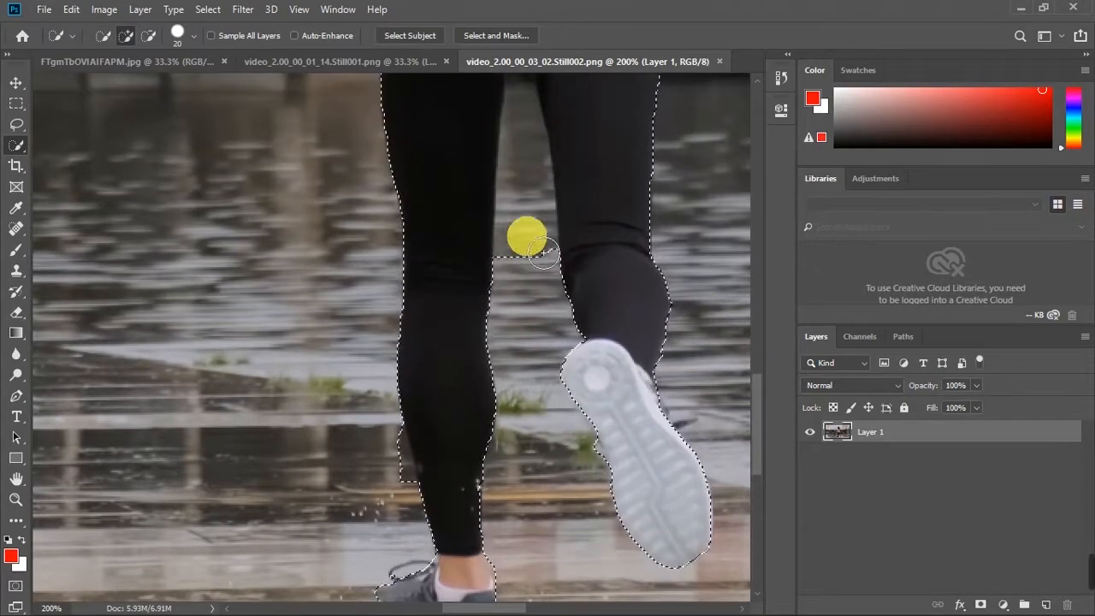
pyautogui.moveTo(544, 254); pyautogui.dragTo(540, 172)
# Step: Refine the selection around the runner's left arm, removing the background beside it and including the hand, and reduce the brush to 15
pyautogui.scroll(5, 758, 342)
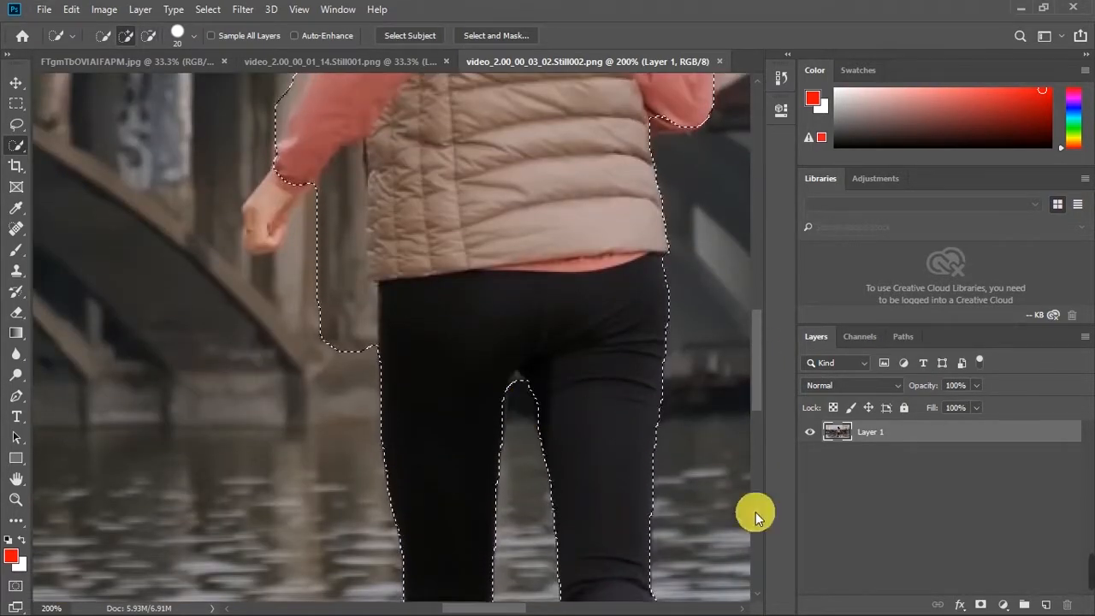
pyautogui.moveTo(752, 513)
pyautogui.mouseDown()
pyautogui.moveTo(758, 341)
pyautogui.moveTo(758, 369)
pyautogui.mouseUp()
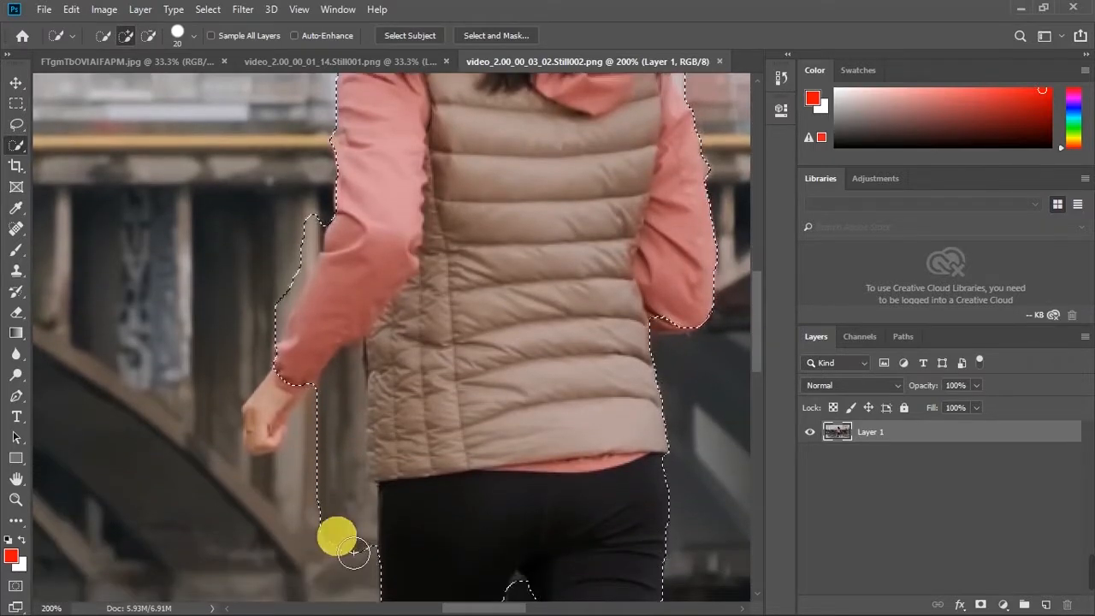
pyautogui.moveTo(355, 553)
pyautogui.mouseDown()
pyautogui.moveTo(350, 454)
pyautogui.moveTo(325, 415)
pyautogui.mouseUp()
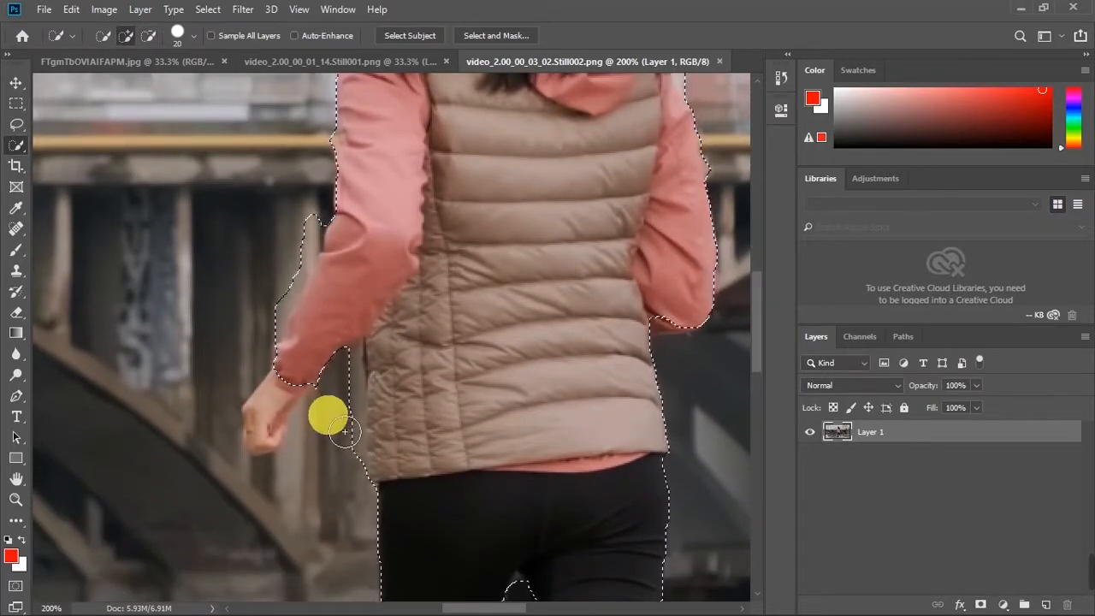
pyautogui.scroll(1, 758, 331)
pyautogui.scroll(2, 758, 331)
pyautogui.moveTo(279, 531)
pyautogui.mouseDown()
pyautogui.moveTo(279, 576)
pyautogui.moveTo(258, 580)
pyautogui.moveTo(280, 560)
pyautogui.moveTo(293, 438)
pyautogui.moveTo(286, 459)
pyautogui.moveTo(276, 454)
pyautogui.moveTo(303, 434)
pyautogui.moveTo(314, 391)
pyautogui.mouseUp()
pyautogui.press('[')
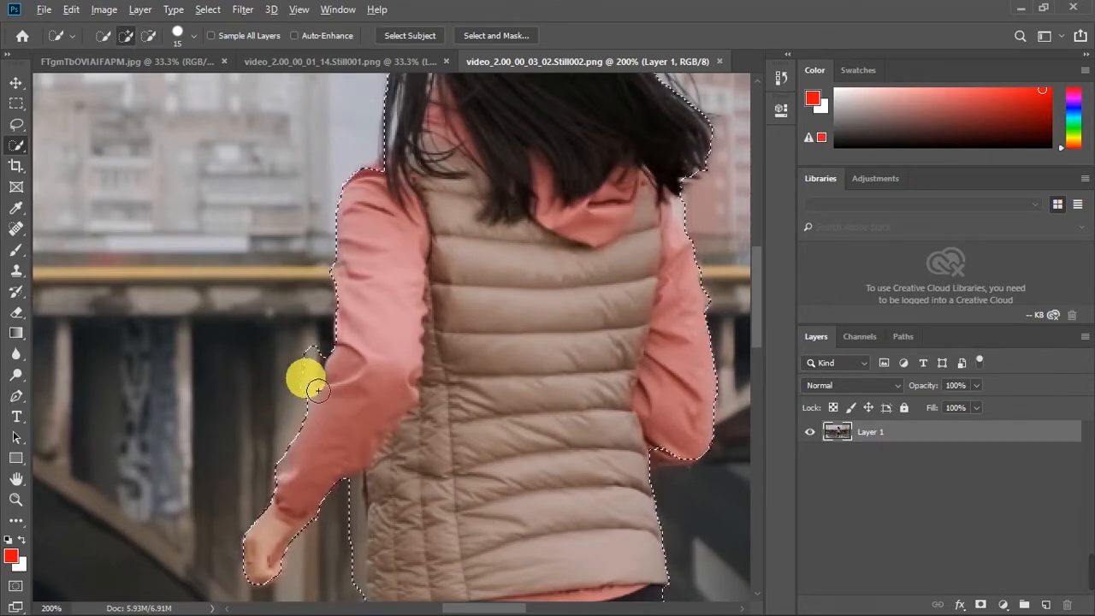
pyautogui.moveTo(758, 292)
pyautogui.mouseDown()
pyautogui.moveTo(761, 261)
pyautogui.moveTo(758, 276)
pyautogui.mouseUp()
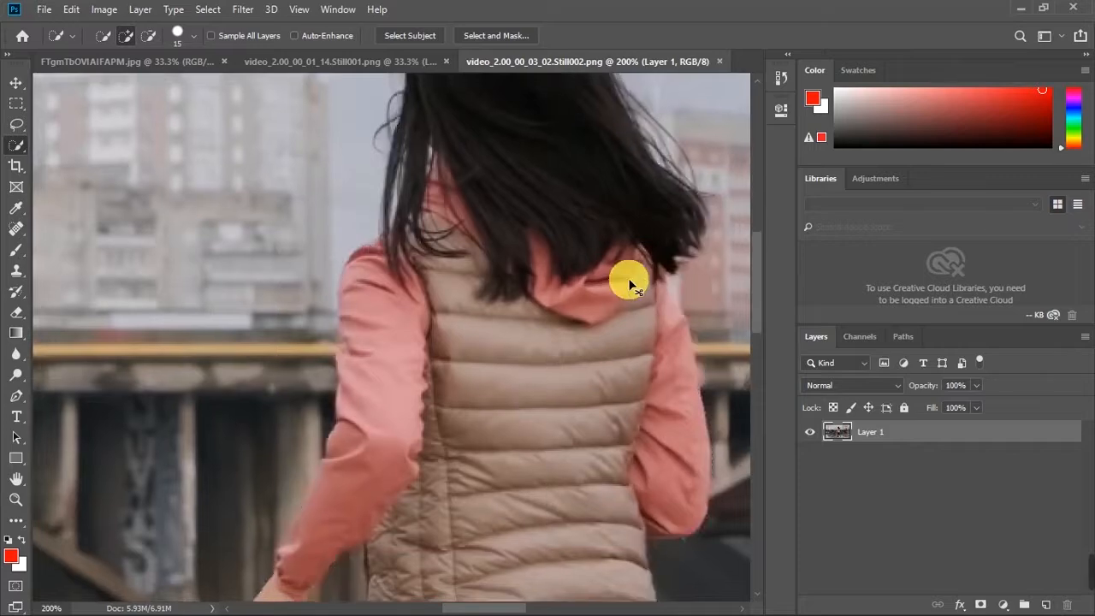
# Step: Copy the selected runner to a new layer and hide Layer 1
pyautogui.hotkey('ctrl', '-')
pyautogui.hotkey('ctrl', '-')
pyautogui.hotkey('ctrl', '-')
pyautogui.hotkey('ctrl', '-')
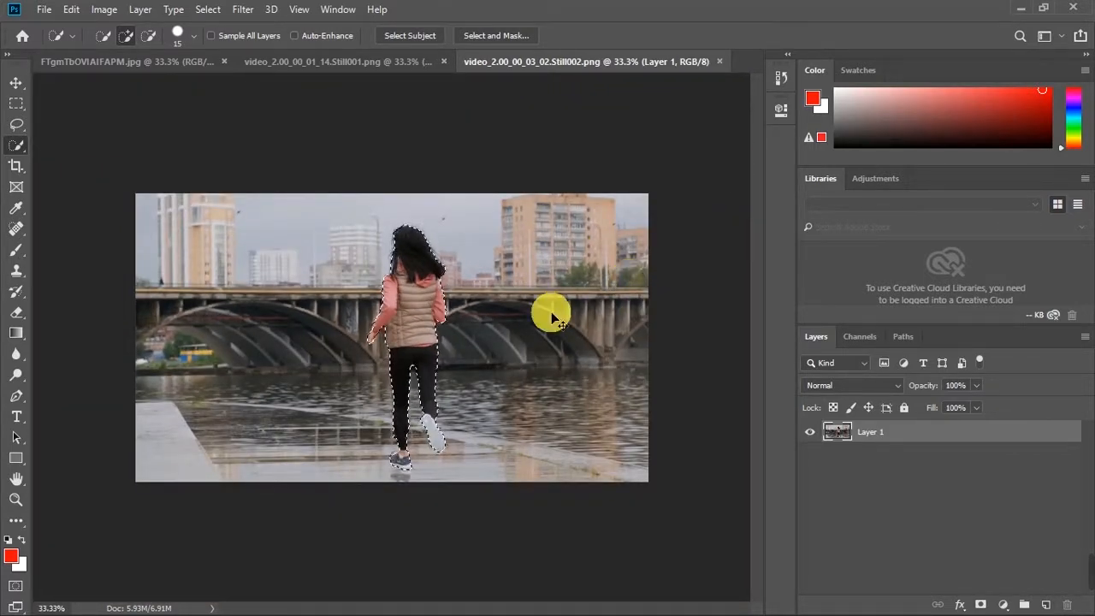
pyautogui.hotkey('ctrl', 'j')
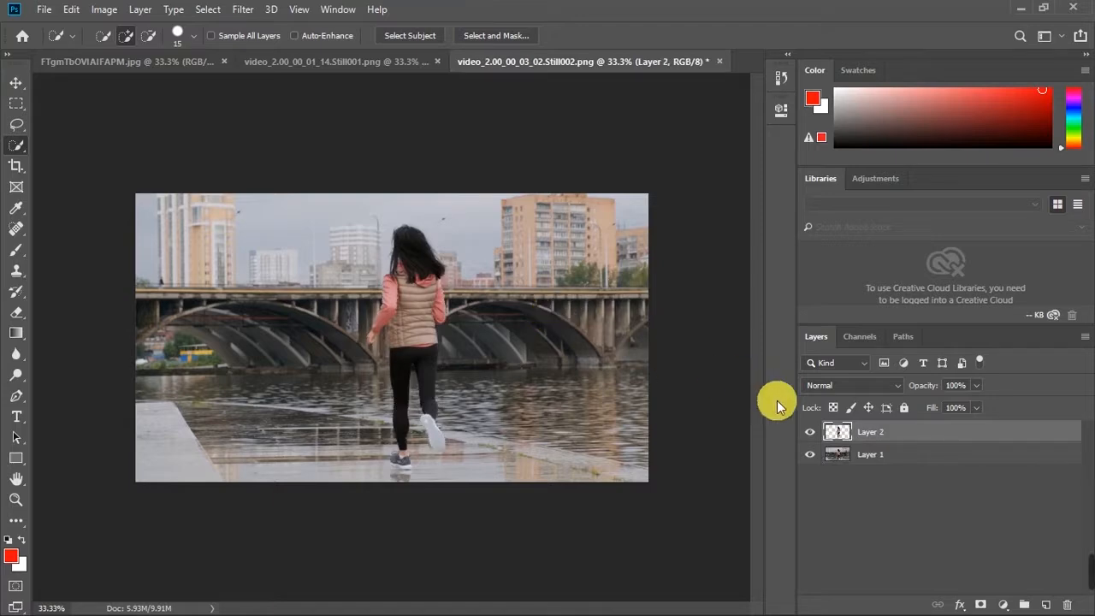
pyautogui.click(810, 454)
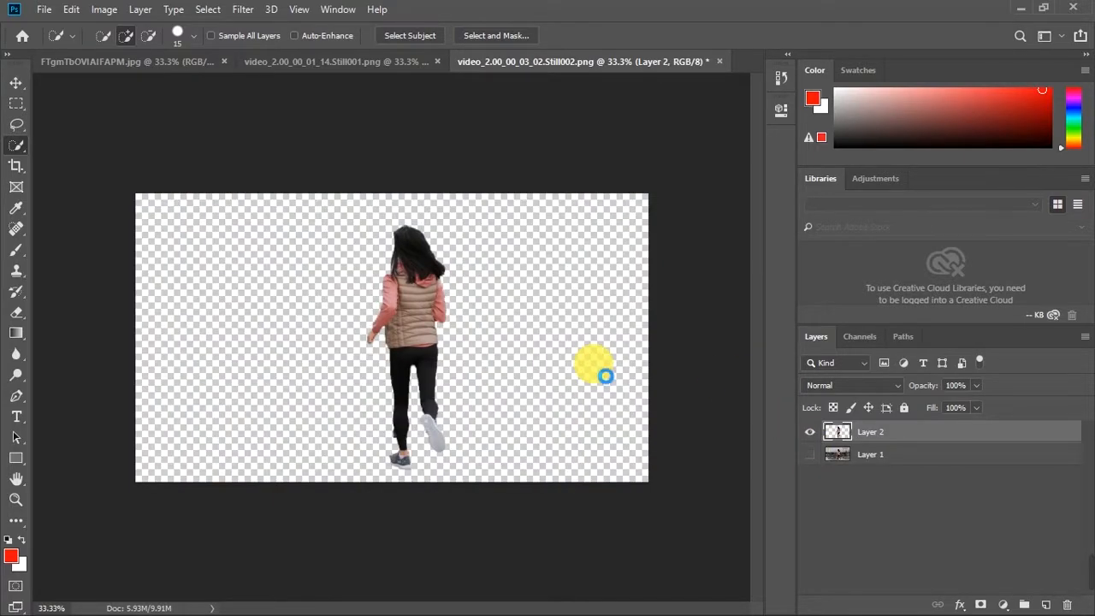
# Step: Save the runner cutout in Downloads as a PNG named 2, using the large file size option
pyautogui.hotkey('ctrl', 'shift', 's')
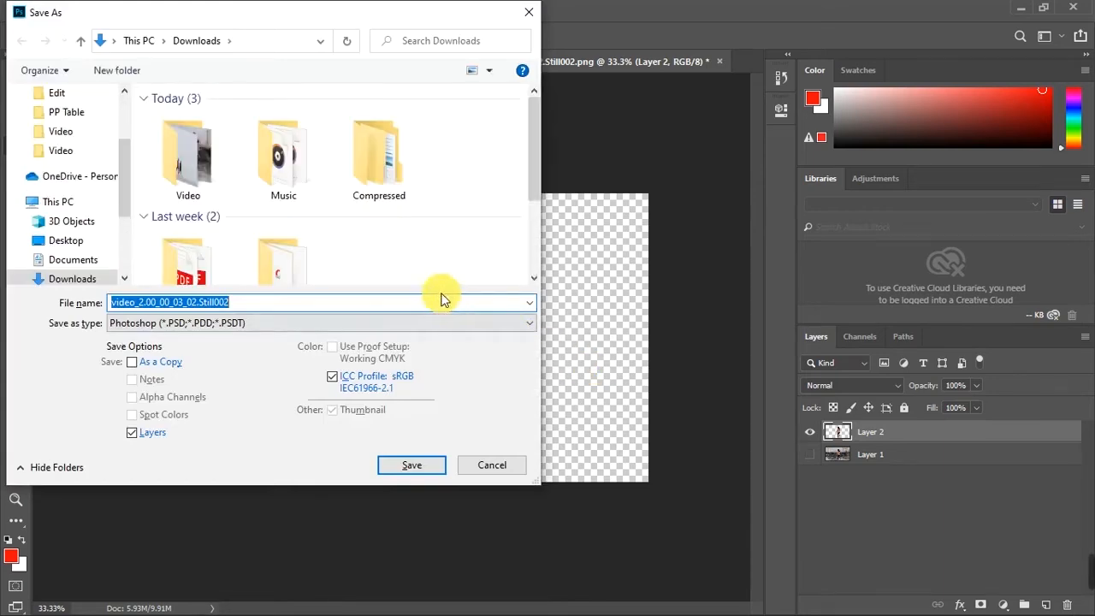
pyautogui.click(434, 325)
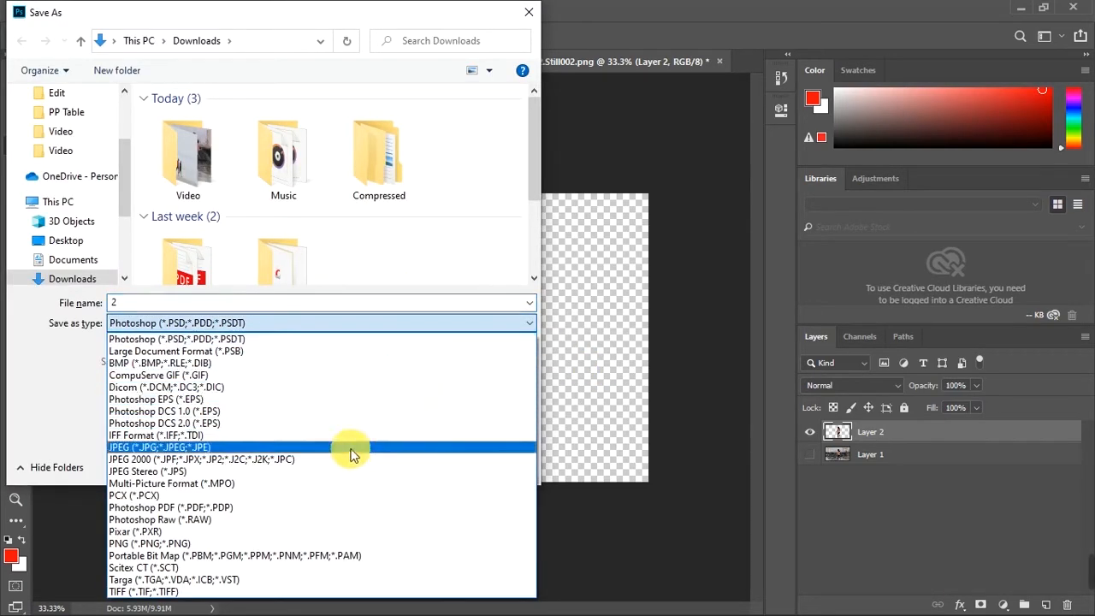
pyautogui.click(343, 546)
pyautogui.click(411, 469)
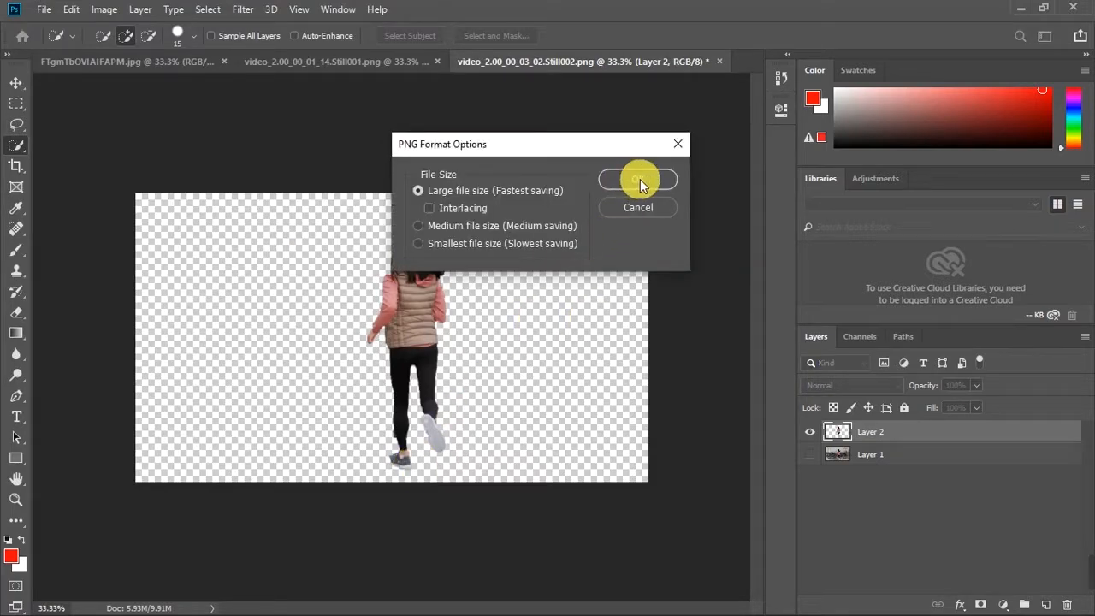
pyautogui.click(638, 179)
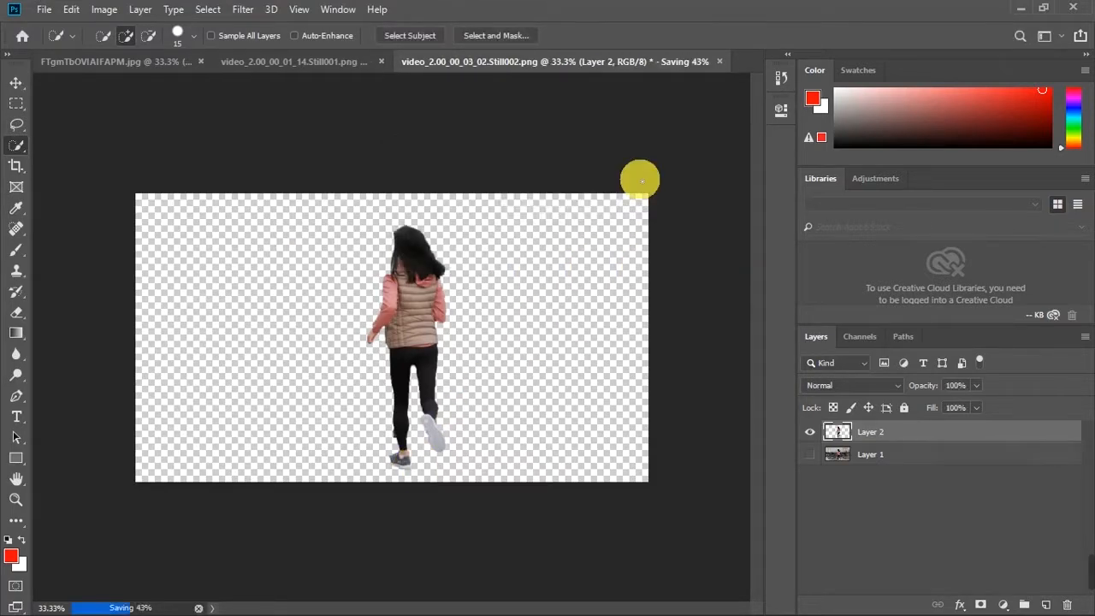
# Step: Switch to Premiere Pro and import the cutout image 2 from Downloads into the project
pyautogui.click(1019, 9)
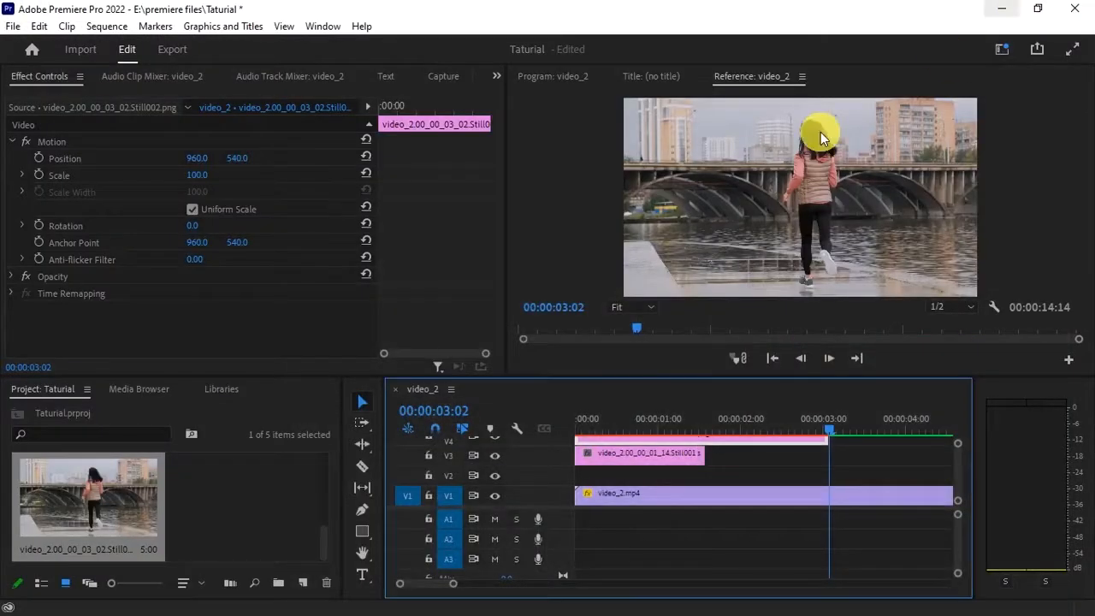
pyautogui.doubleClick(260, 494)
pyautogui.click(202, 209)
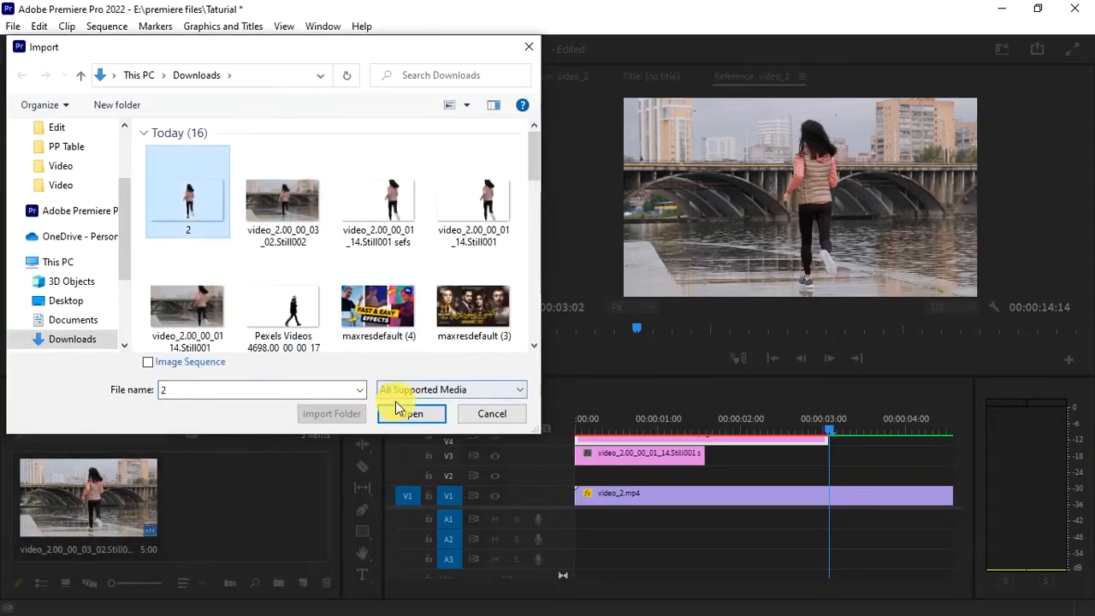
pyautogui.click(395, 409)
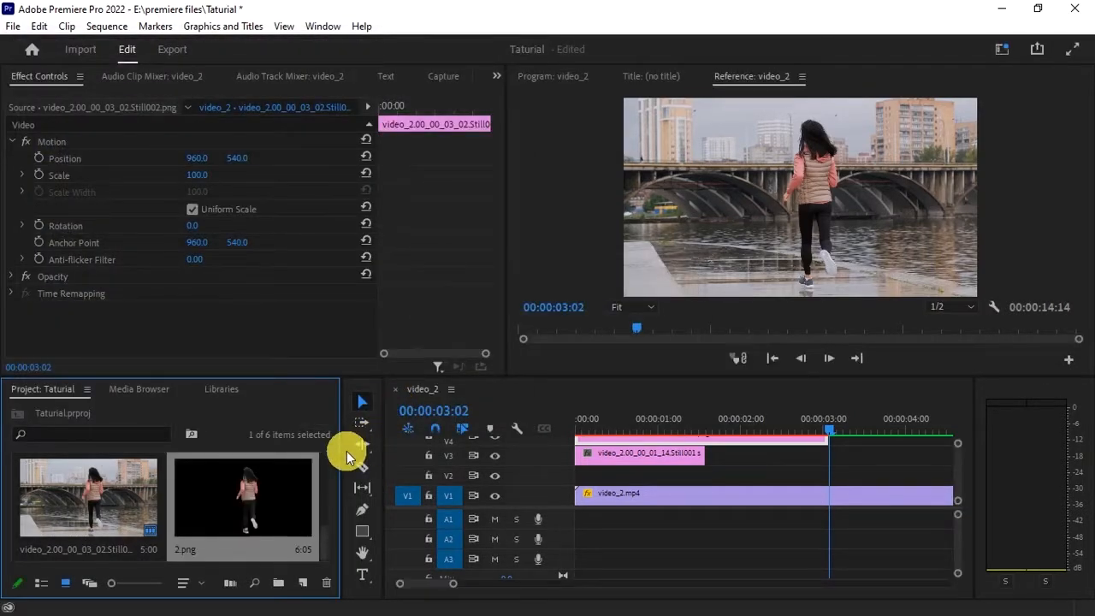
# Step: Move the stills down one track, place 2.png above them at the sequence start, and split it at 00:00:03:02
pyautogui.moveTo(673, 458); pyautogui.dragTo(646, 456)
pyautogui.moveTo(270, 492); pyautogui.dragTo(568, 439)
pyautogui.click(363, 467)
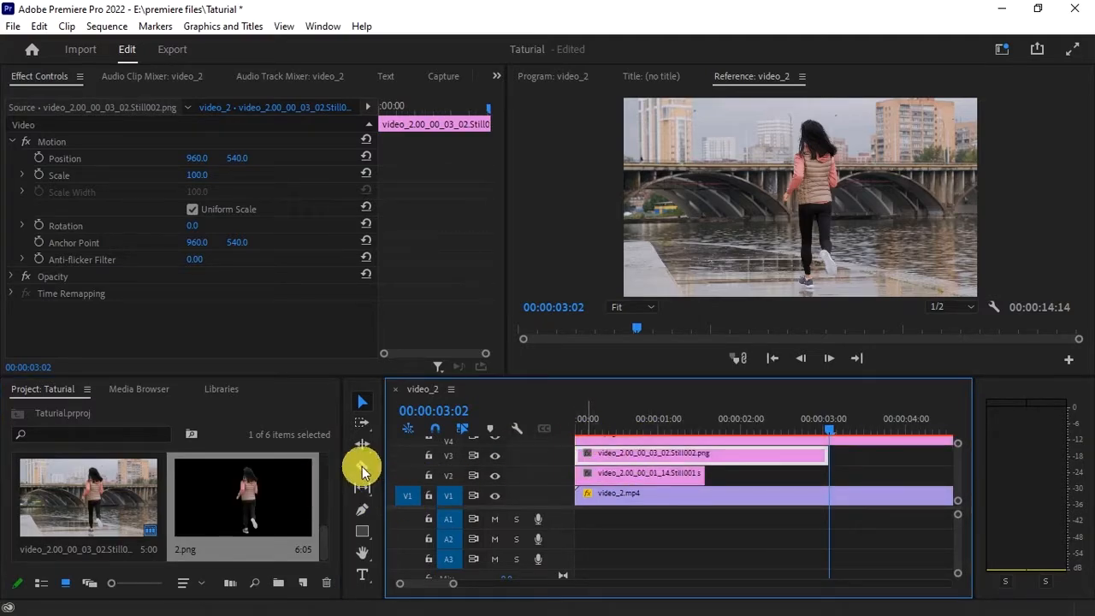
pyautogui.click(830, 442)
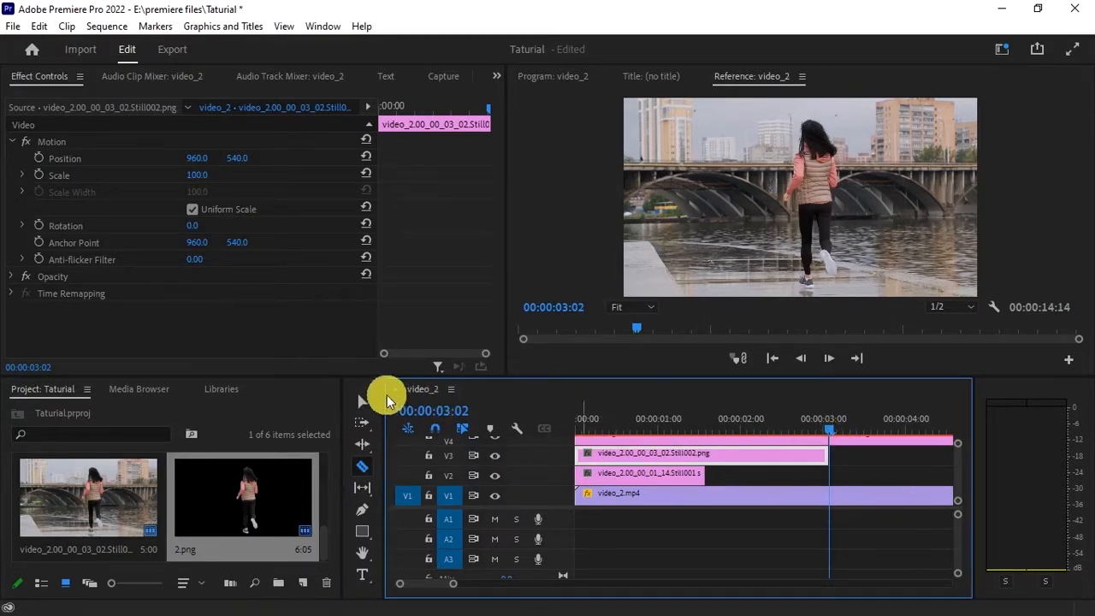
# Step: Delete the part of 2.png after the cut and replace the Still002 clip on V3 with the remaining 2.png clip
pyautogui.click(362, 400)
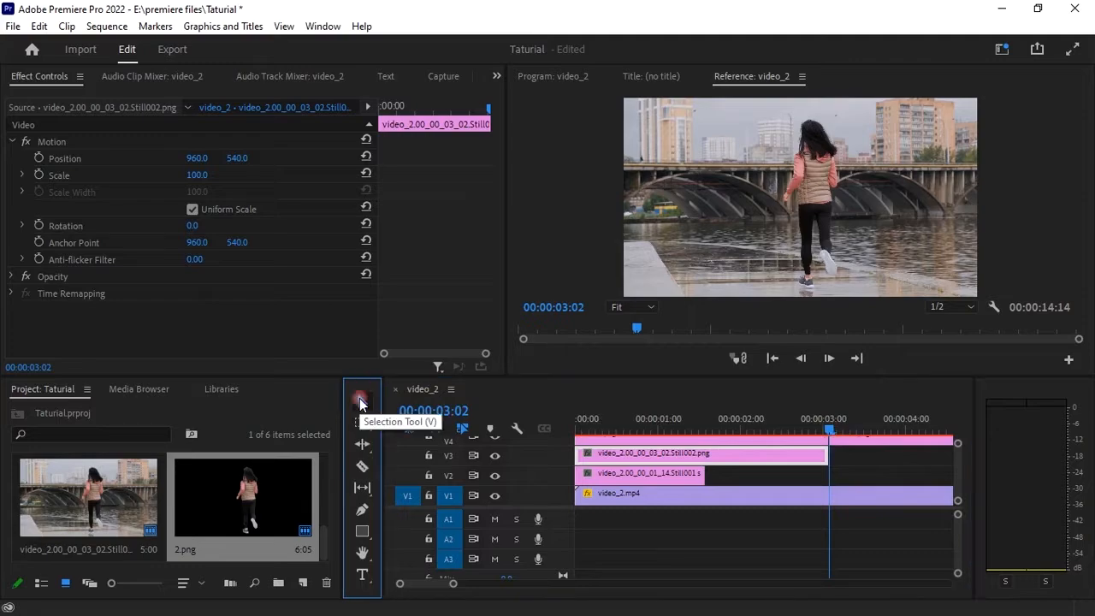
pyautogui.click(848, 441)
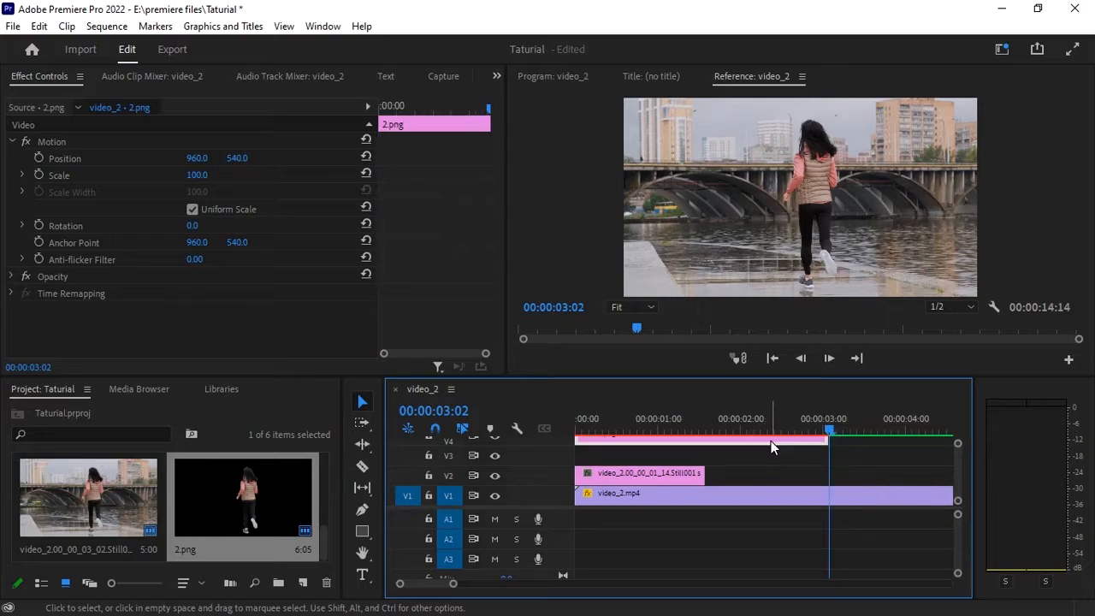
pyautogui.moveTo(771, 440); pyautogui.dragTo(770, 452)
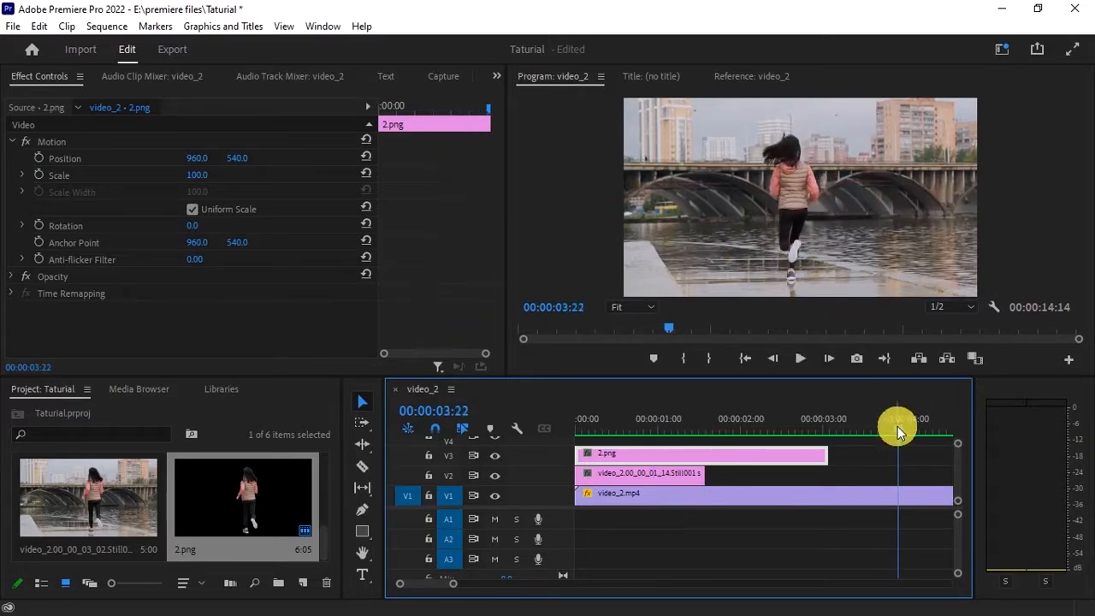
# Step: Play the sequence from the start to 00:00:04:10 and export that frame as a PNG imported into the project
pyautogui.moveTo(899, 430); pyautogui.dragTo(568, 462)
pyautogui.press('space')
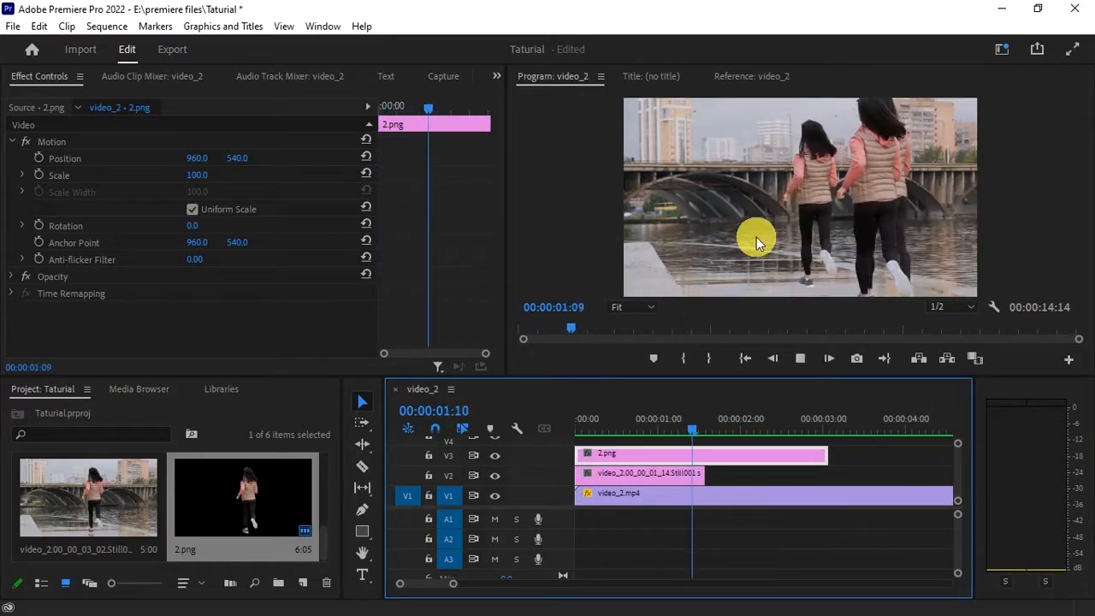
pyautogui.press('space')
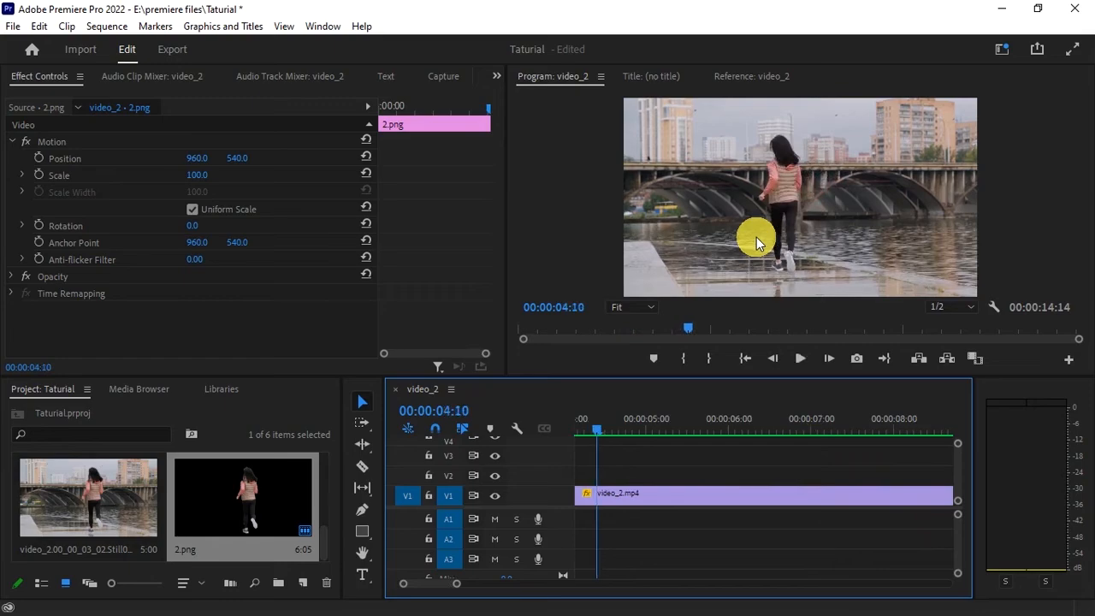
pyautogui.click(857, 359)
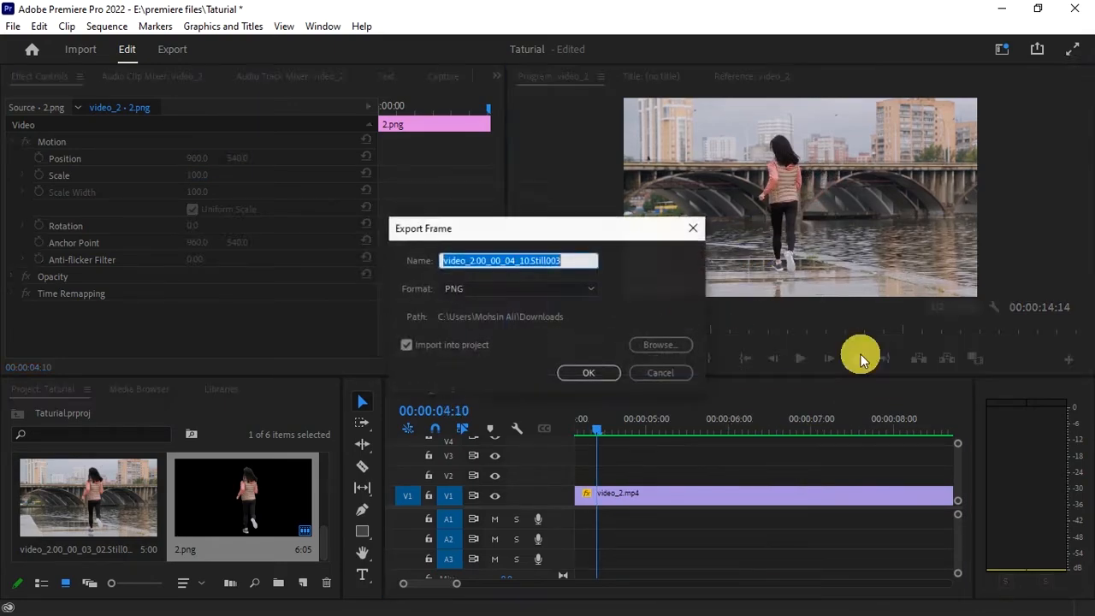
pyautogui.click(587, 372)
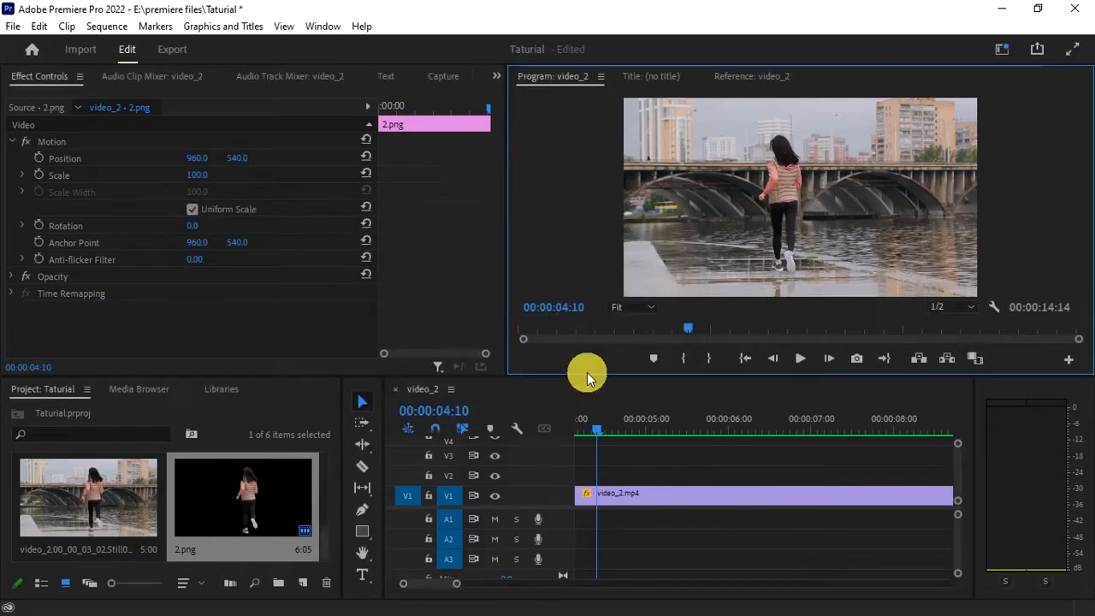
# Step: Place the newly exported still at the sequence start on V4 and trim its end to 00:00:04:10
pyautogui.click(94, 517)
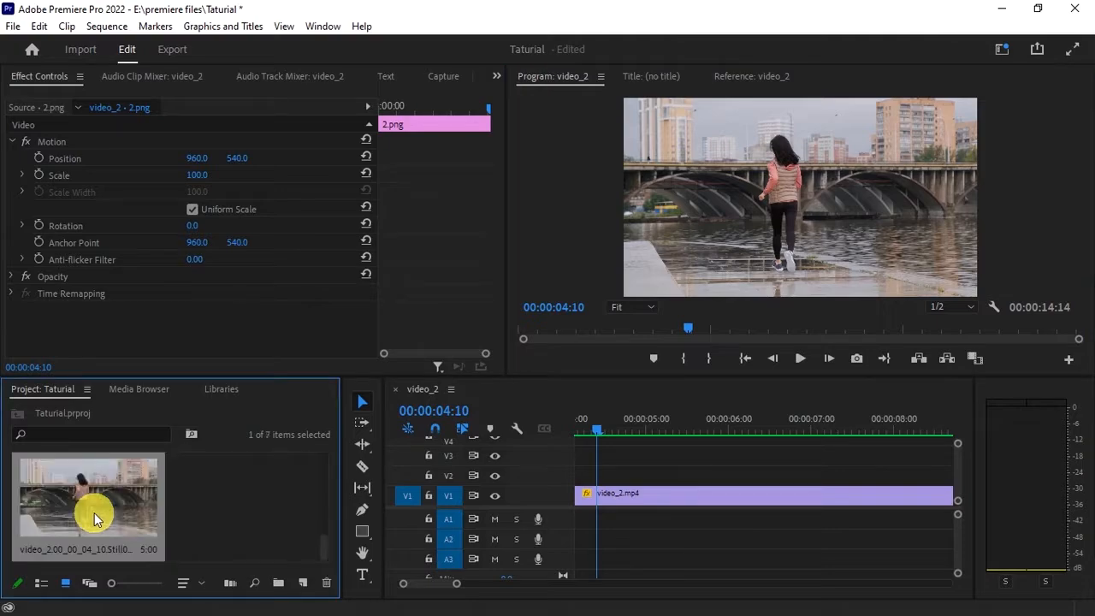
pyautogui.click(206, 514)
pyautogui.click(102, 513)
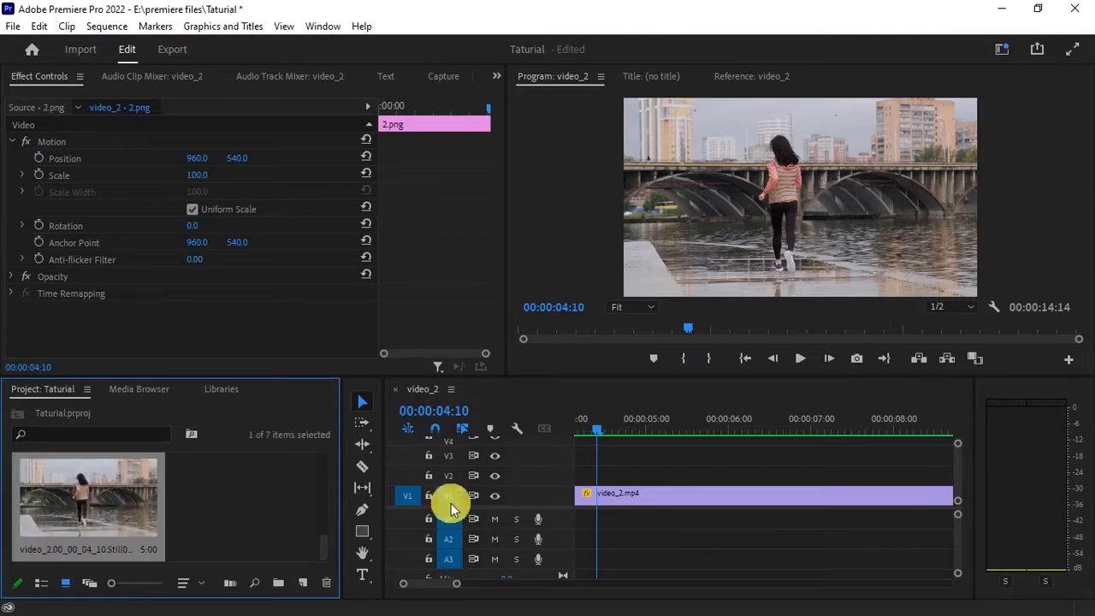
pyautogui.moveTo(454, 584); pyautogui.dragTo(469, 584)
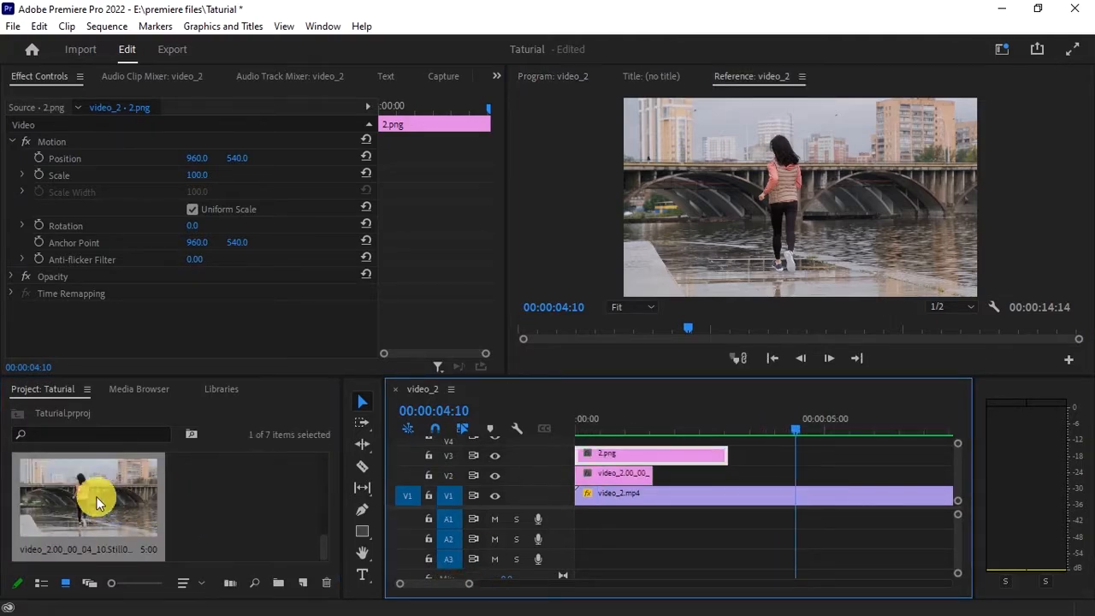
pyautogui.moveTo(96, 497); pyautogui.dragTo(569, 444)
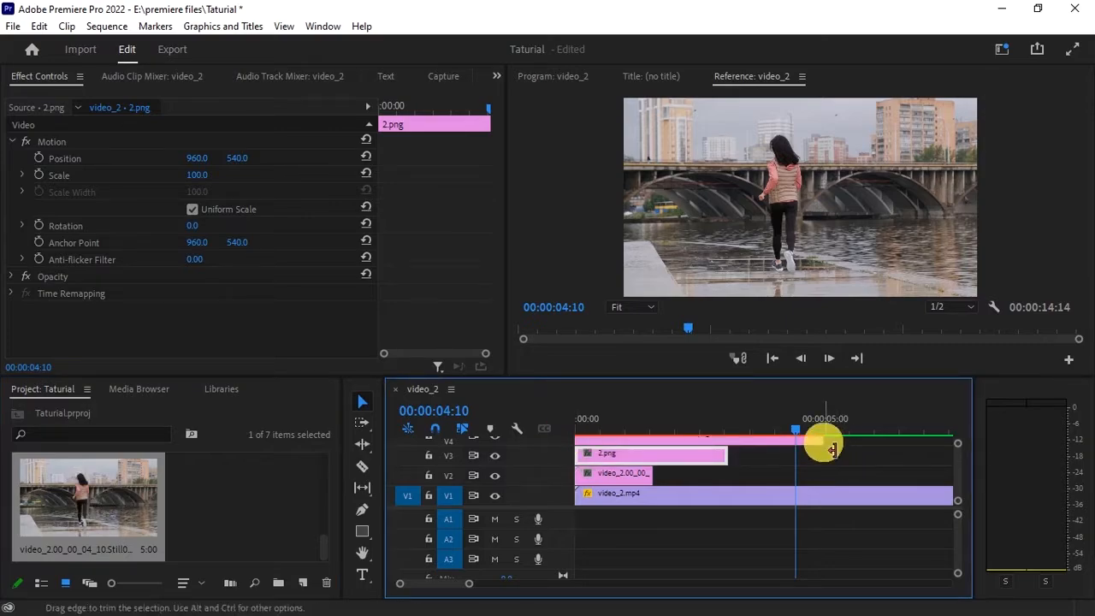
pyautogui.moveTo(832, 450); pyautogui.dragTo(811, 450)
pyautogui.click(771, 441)
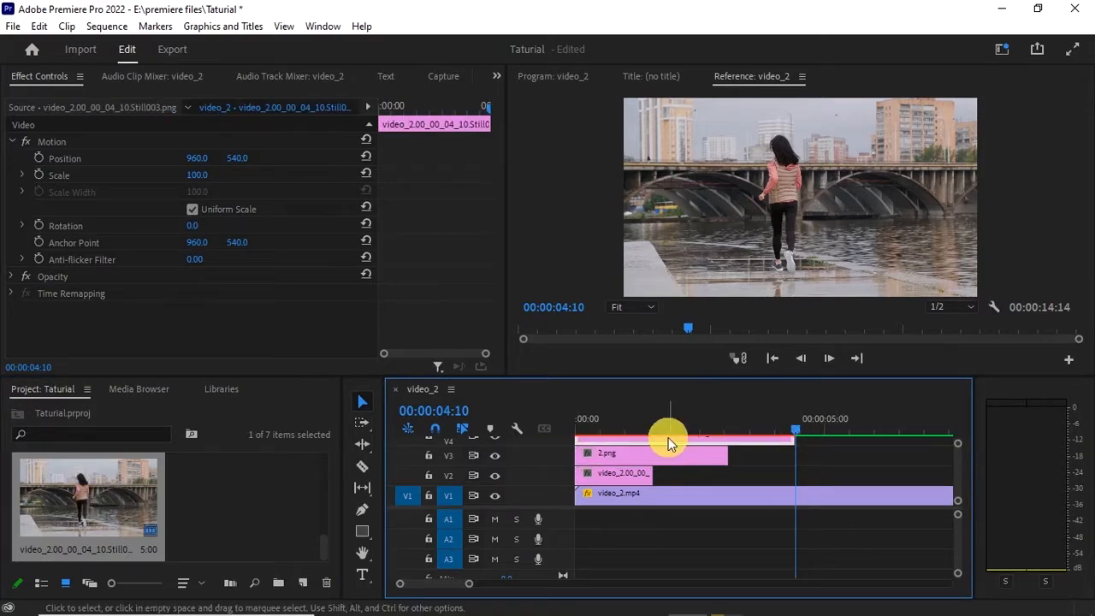
# Step: Open the trimmed still on V4 in Adobe Photoshop for editing
pyautogui.rightClick(668, 437)
pyautogui.click(726, 164)
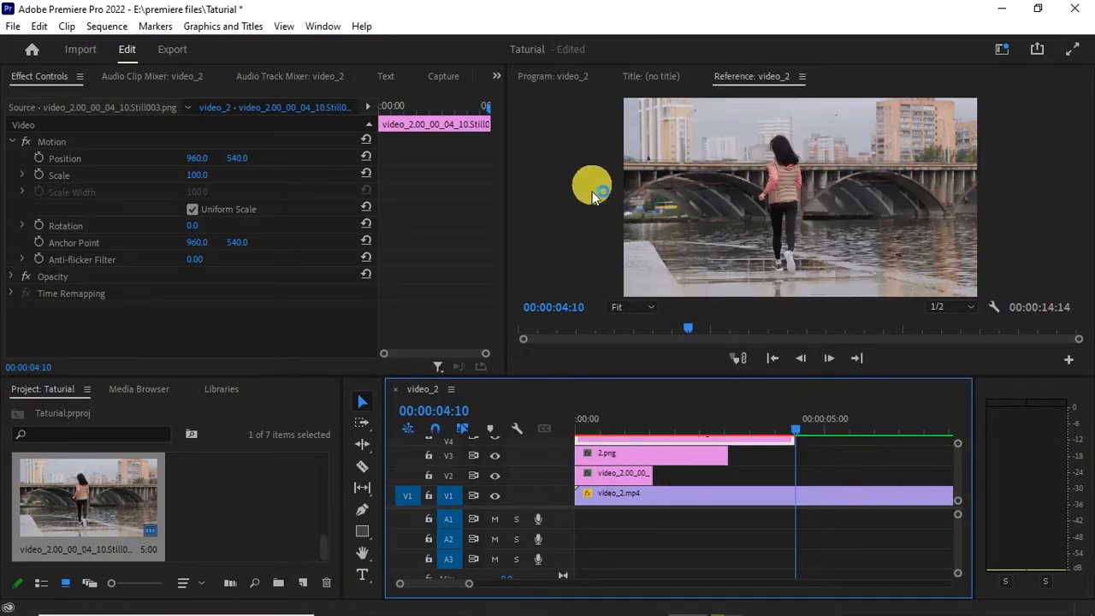
pyautogui.hotkey('ctrl', '+')
pyautogui.hotkey('ctrl', '+')
pyautogui.hotkey('ctrl', '+')
pyautogui.hotkey('ctrl', '+')
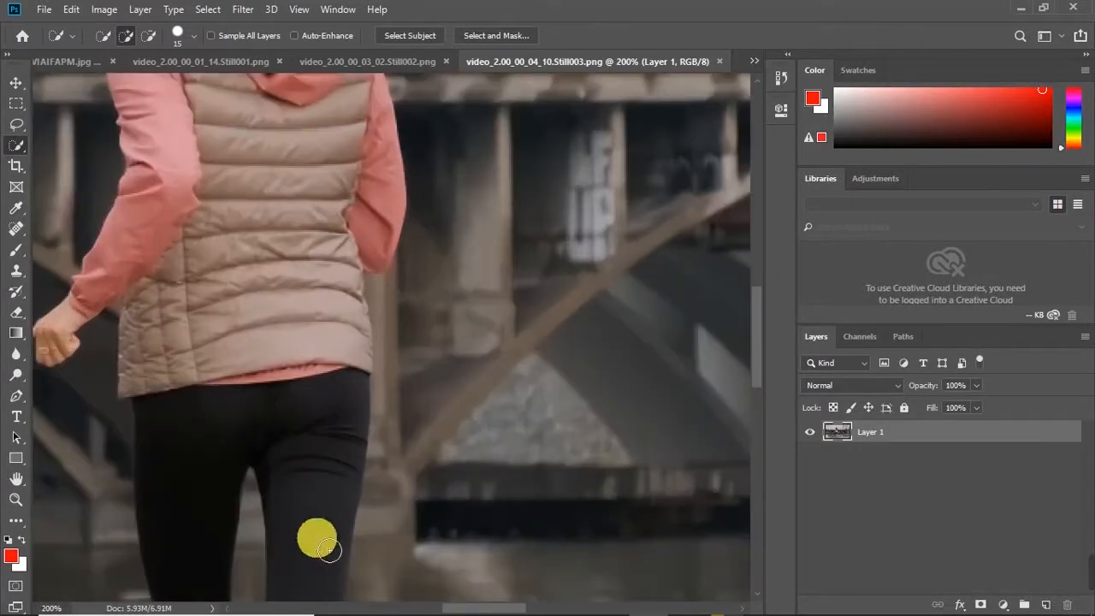
# Step: Select the runner's hair, upper vest and both sleeves with the Quick Selection tool
pyautogui.moveTo(484, 609); pyautogui.dragTo(458, 608)
pyautogui.moveTo(757, 376); pyautogui.dragTo(756, 315)
pyautogui.moveTo(481, 212); pyautogui.dragTo(463, 223)
pyautogui.moveTo(454, 416); pyautogui.dragTo(480, 481)
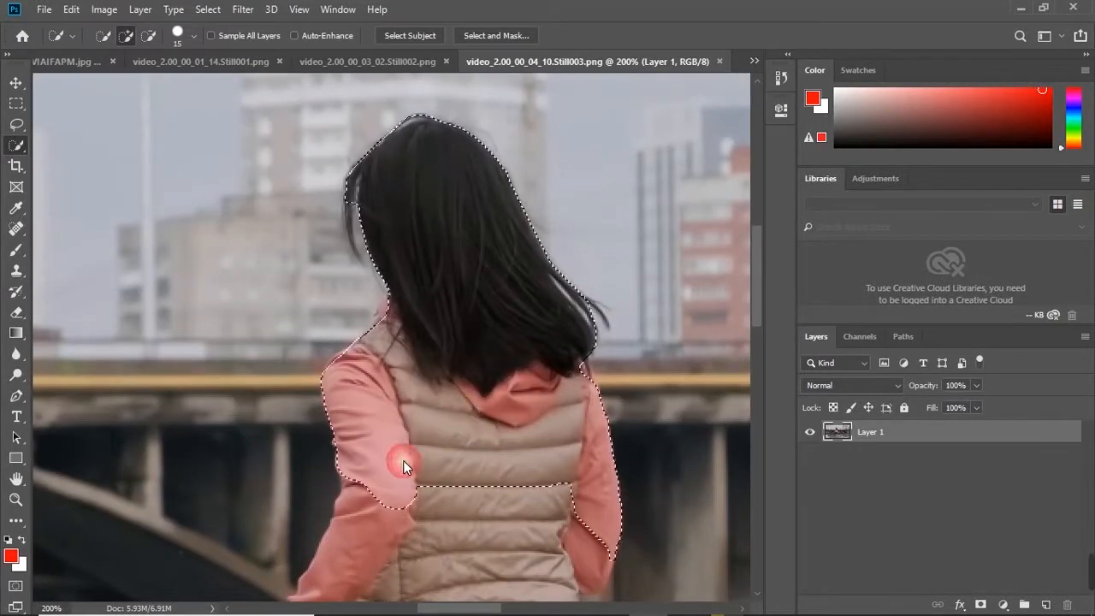
pyautogui.moveTo(405, 463); pyautogui.dragTo(408, 525)
pyautogui.moveTo(601, 423); pyautogui.dragTo(607, 465)
# Step: Extend the selection down over the runner's lower vest, legs and both shoes
pyautogui.moveTo(758, 315); pyautogui.dragTo(758, 373)
pyautogui.moveTo(435, 416); pyautogui.dragTo(462, 466)
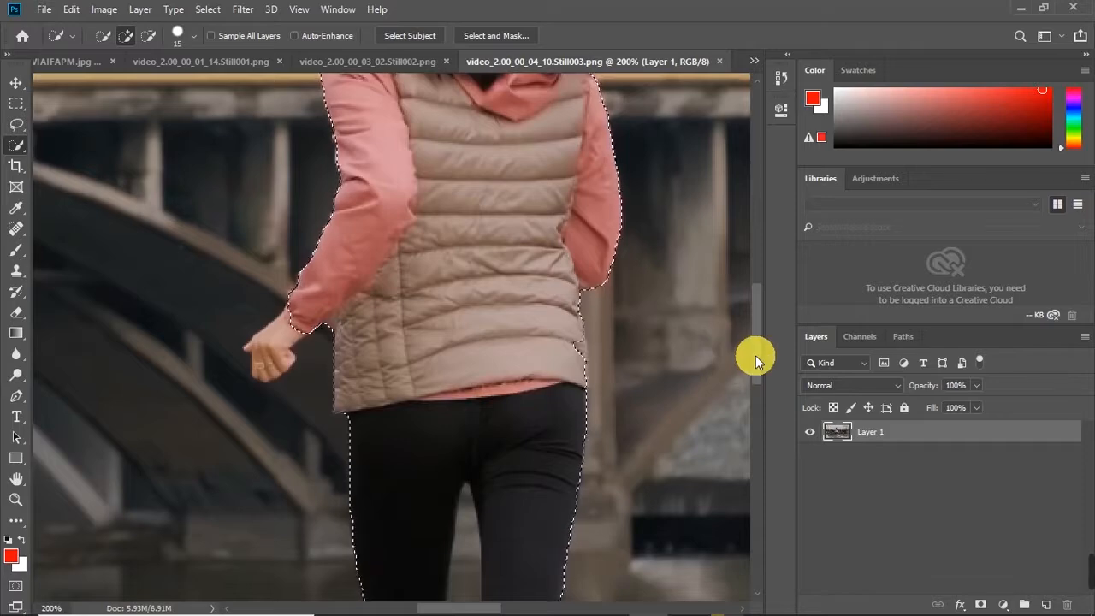
pyautogui.moveTo(756, 356); pyautogui.dragTo(758, 455)
pyautogui.click(418, 399)
pyautogui.moveTo(417, 399)
pyautogui.mouseDown()
pyautogui.moveTo(411, 449)
pyautogui.moveTo(423, 465)
pyautogui.moveTo(514, 470)
pyautogui.moveTo(520, 341)
pyautogui.mouseUp()
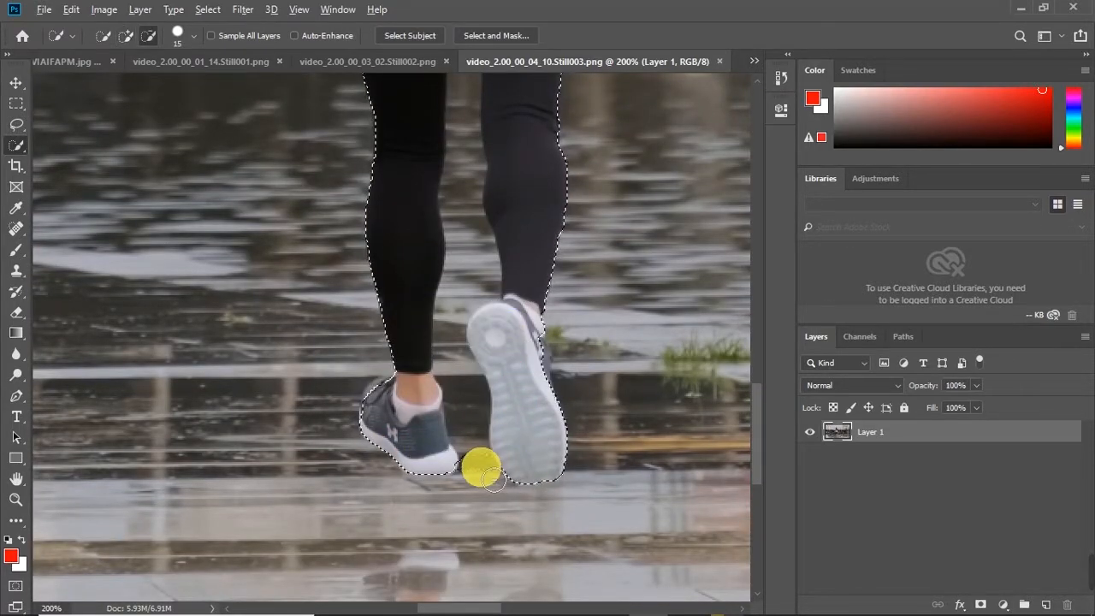
# Step: Subtract the background between the runner's legs and shoes from the selection, and reduce the brush to 10
pyautogui.moveTo(494, 479)
pyautogui.mouseDown()
pyautogui.moveTo(476, 442)
pyautogui.moveTo(468, 329)
pyautogui.mouseUp()
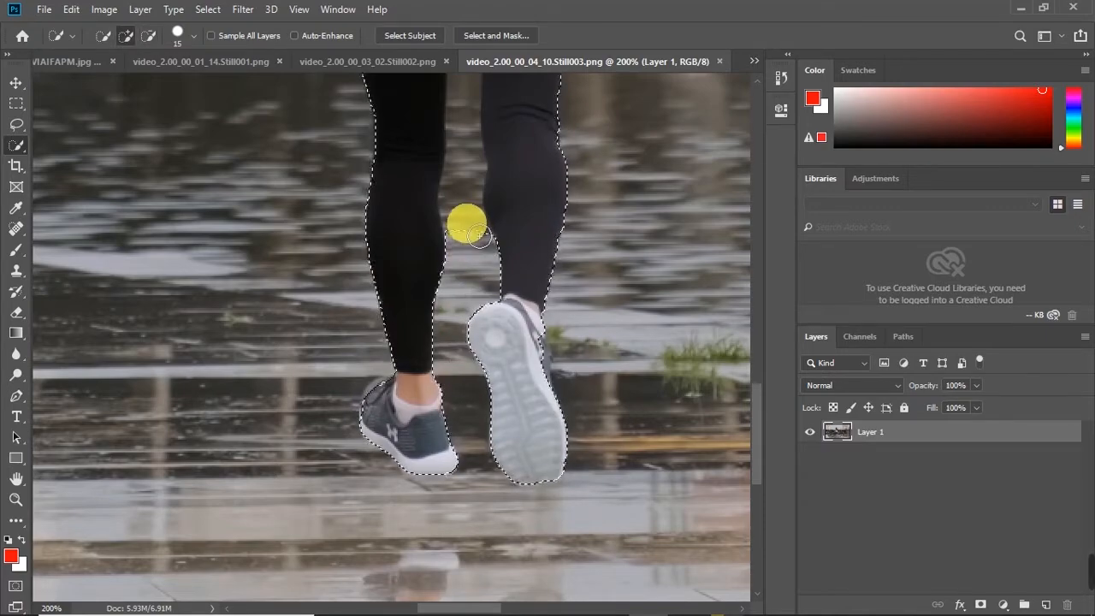
pyautogui.moveTo(757, 404); pyautogui.dragTo(757, 366)
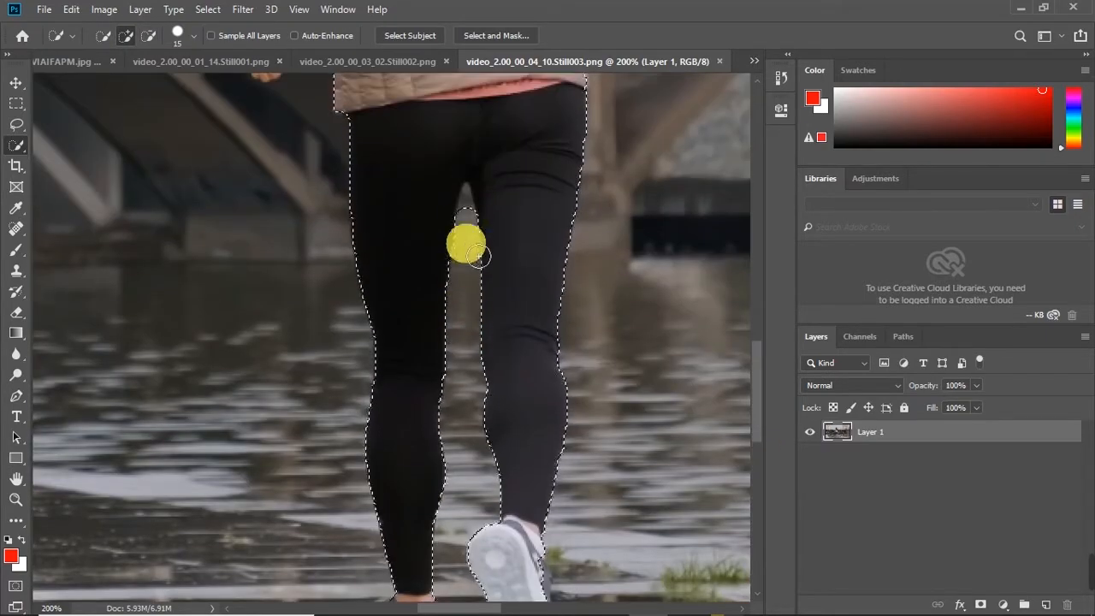
pyautogui.moveTo(757, 414); pyautogui.dragTo(758, 452)
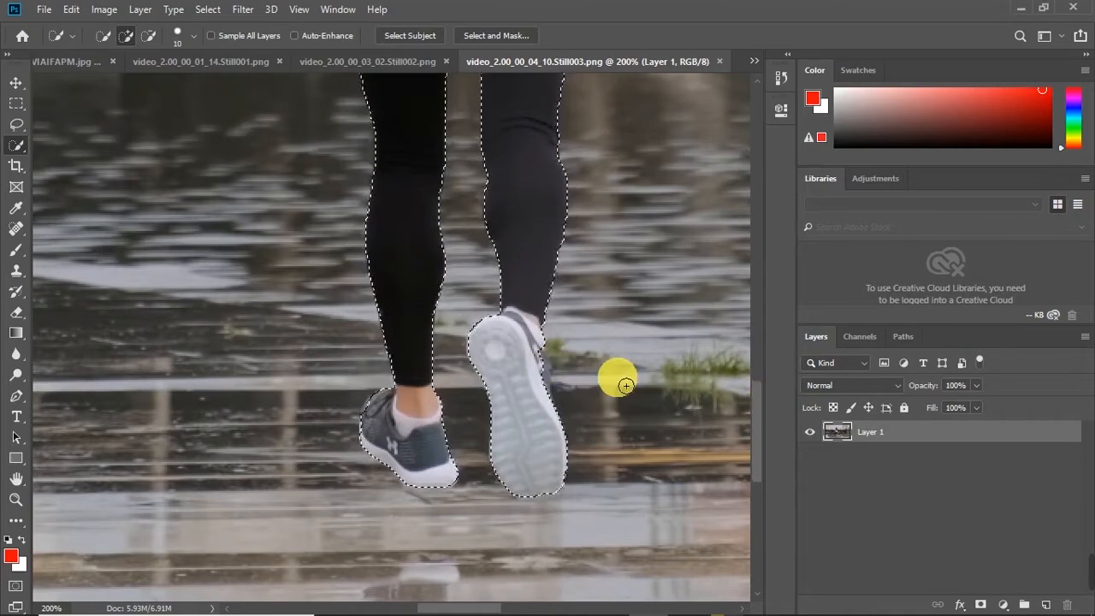
# Step: Copy the selected runner from the Still003 image to a new layer and hide Layer 1
pyautogui.scroll(-4, 618, 379)
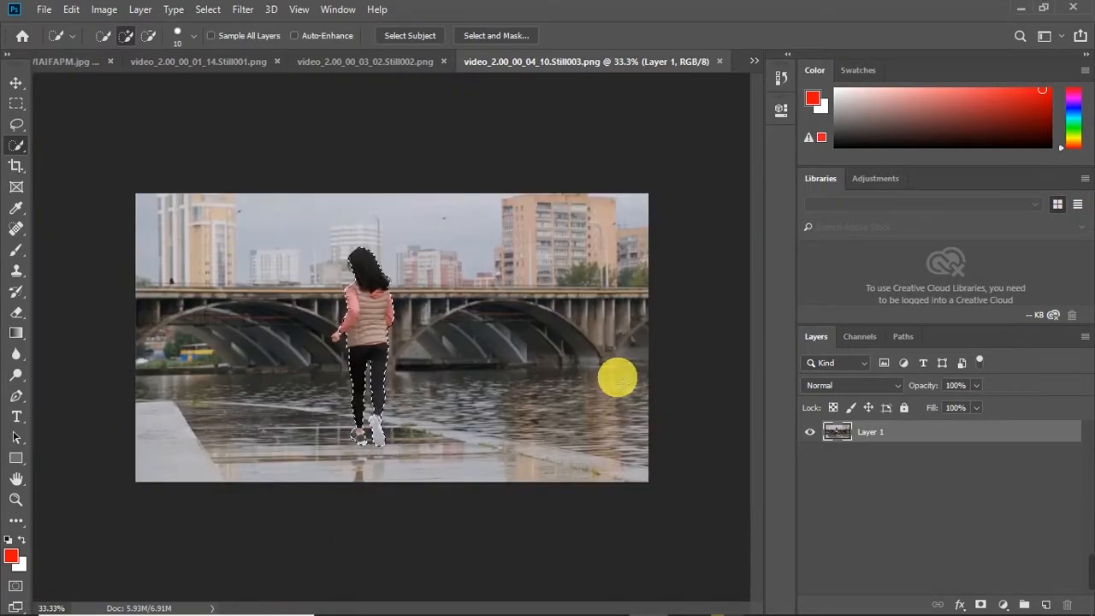
pyautogui.scroll(4, 508, 359)
pyautogui.scroll(-4, 479, 581)
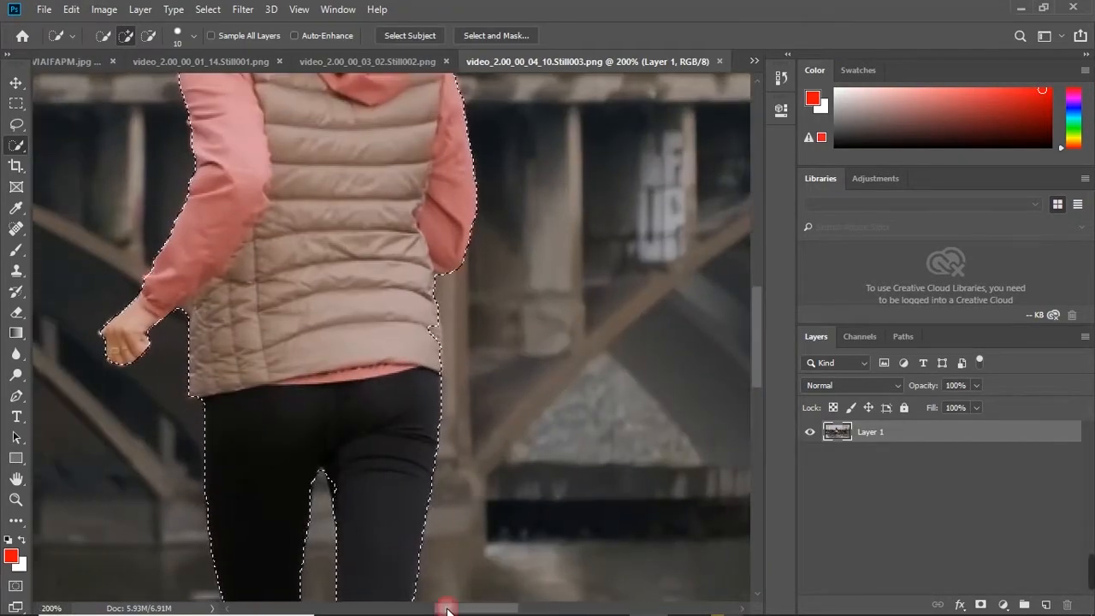
pyautogui.scroll(-1, 493, 572)
pyautogui.hotkey('ctrl', 'j')
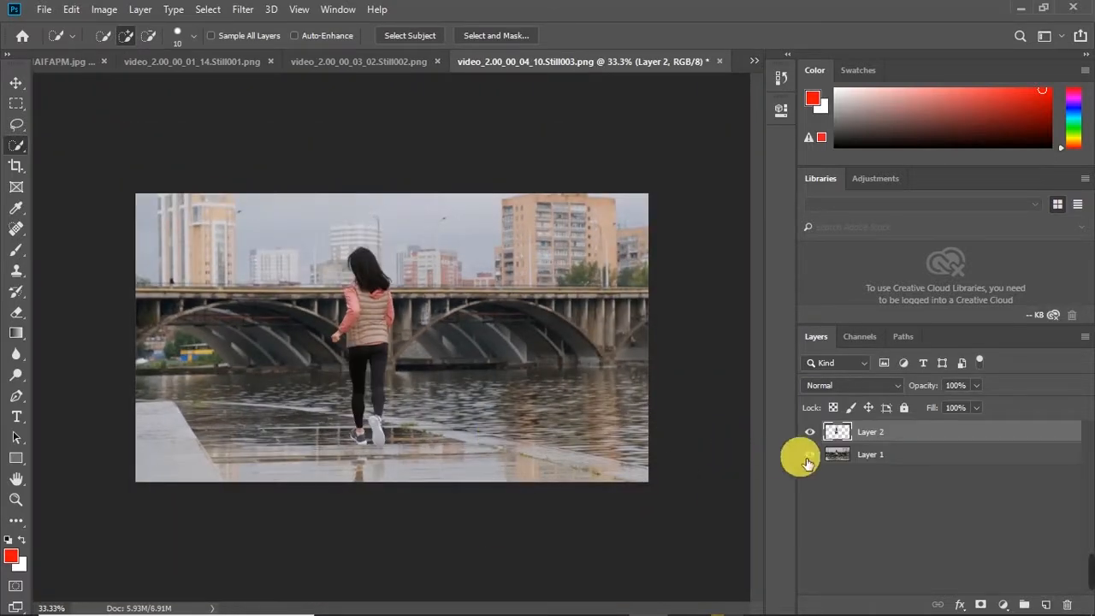
pyautogui.click(810, 455)
# Step: Save the Still003 cutout as a PNG named 3 in the Downloads folder, using the large file size option
pyautogui.hotkey('ctrl', 'shift', 's')
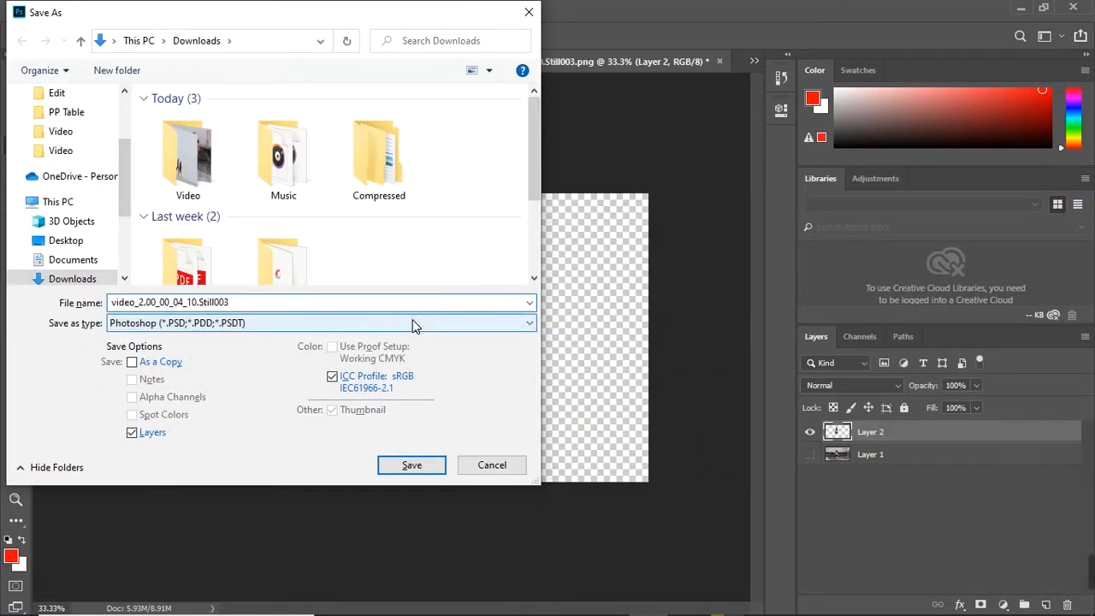
pyautogui.click(413, 323)
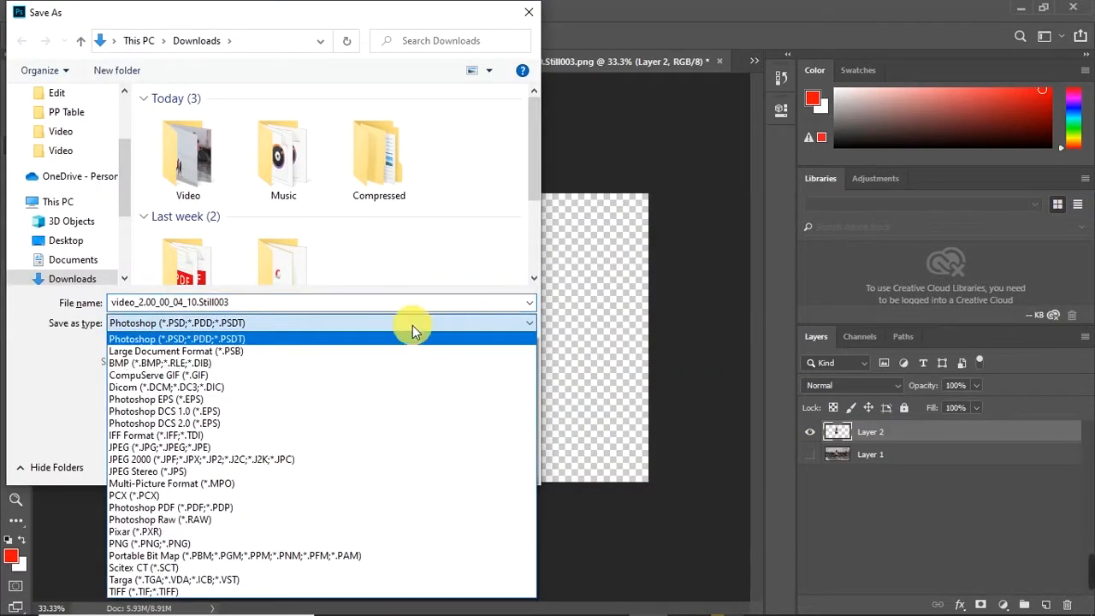
pyautogui.click(391, 543)
pyautogui.write('3')
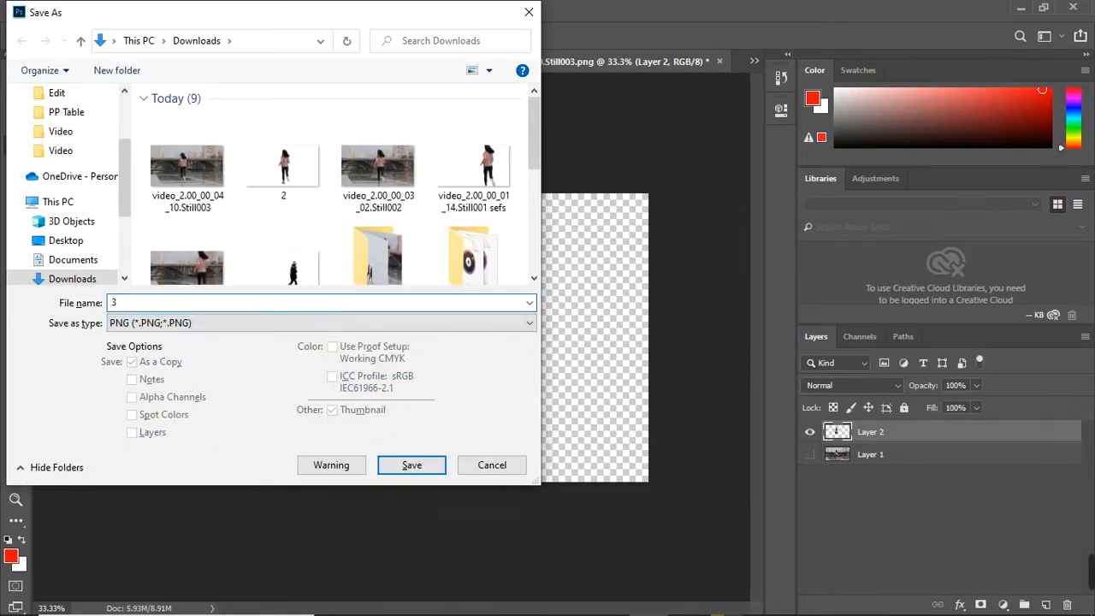
pyautogui.click(397, 469)
pyautogui.click(634, 179)
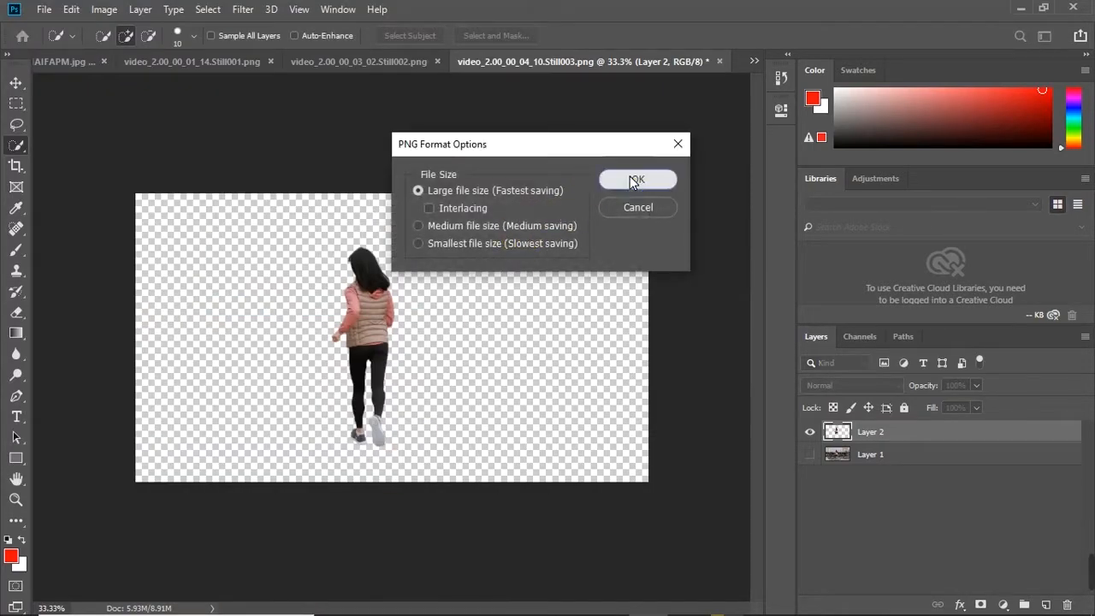
# Step: Switch to Premiere Pro and import the 3 PNG cutout from the Downloads folder into the project
pyautogui.click(1031, 7)
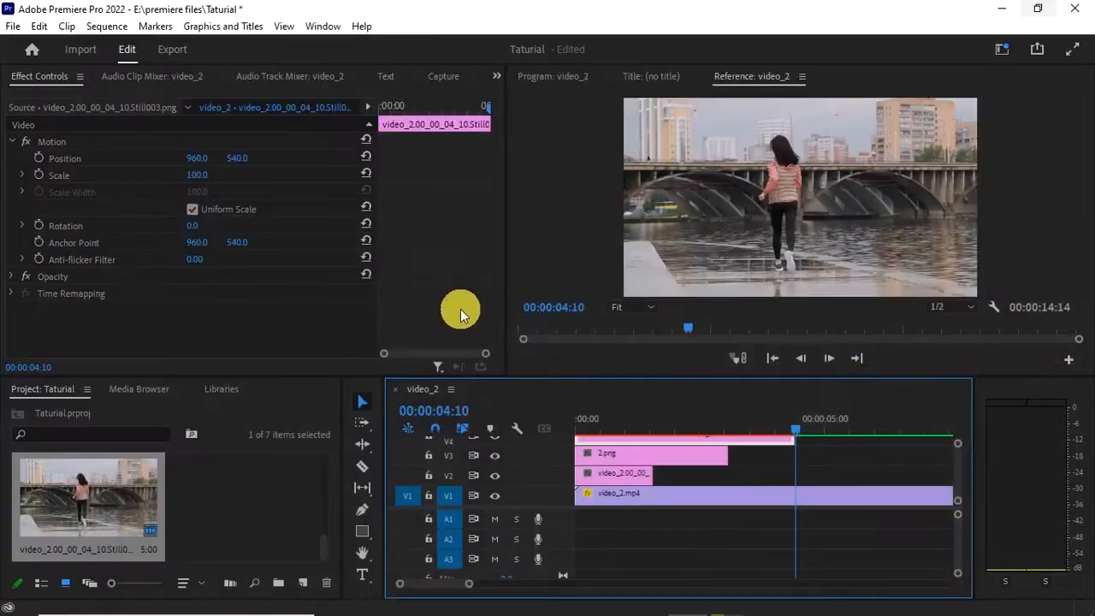
pyautogui.doubleClick(270, 483)
pyautogui.click(177, 214)
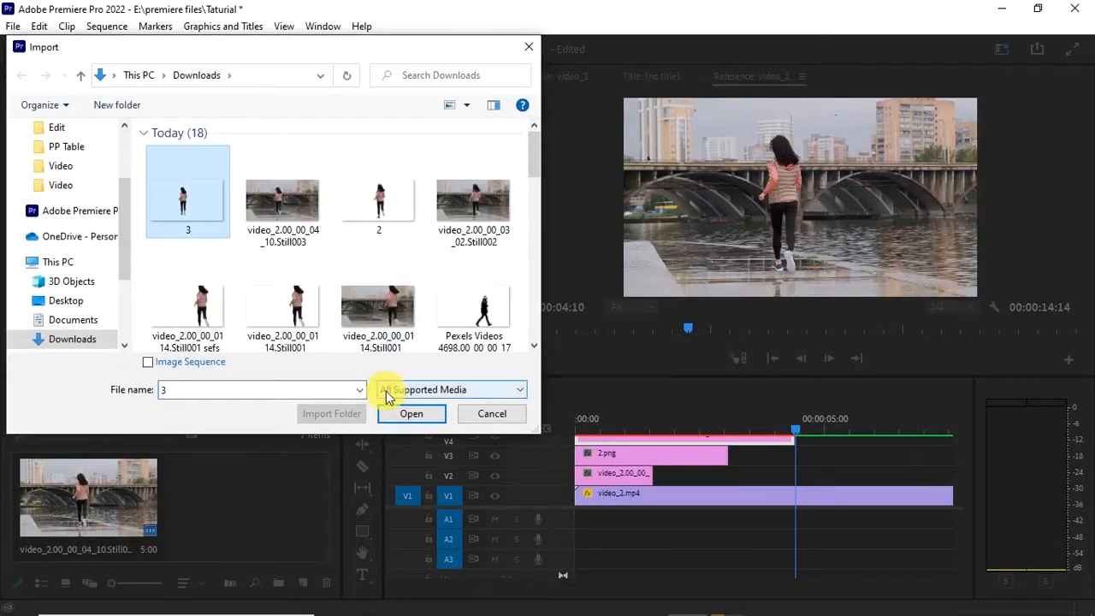
pyautogui.click(393, 411)
# Step: Place 3.png on track V5 at the sequence start and trim its end to the playhead at 00:00:04:10
pyautogui.moveTo(958, 468); pyautogui.dragTo(959, 463)
pyautogui.moveTo(245, 496); pyautogui.dragTo(560, 444)
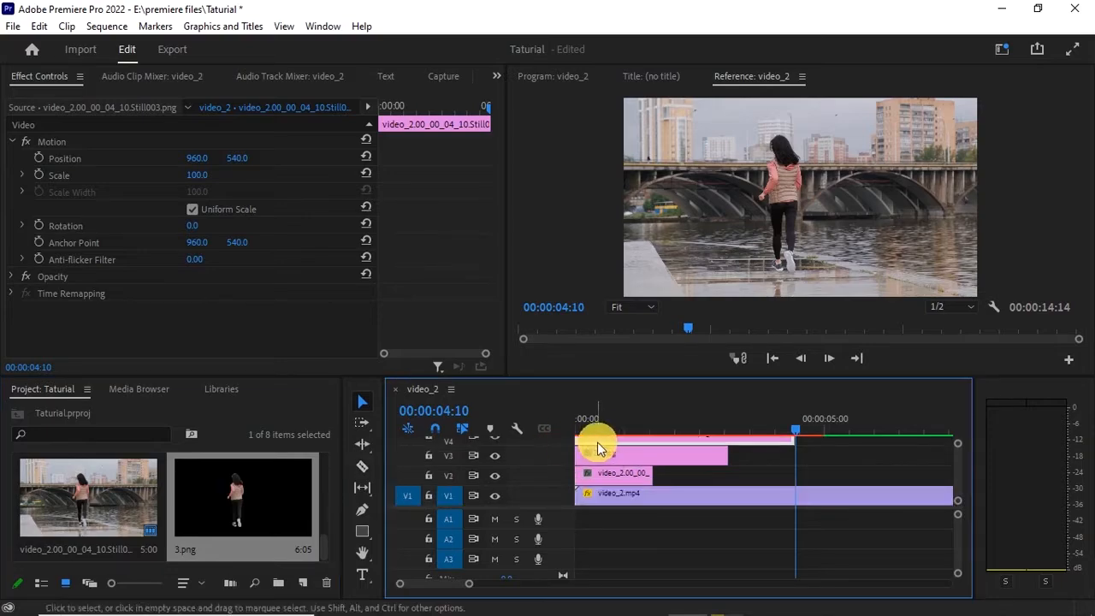
pyautogui.moveTo(959, 479); pyautogui.dragTo(933, 470)
pyautogui.moveTo(822, 452); pyautogui.dragTo(794, 454)
pyautogui.click(775, 458)
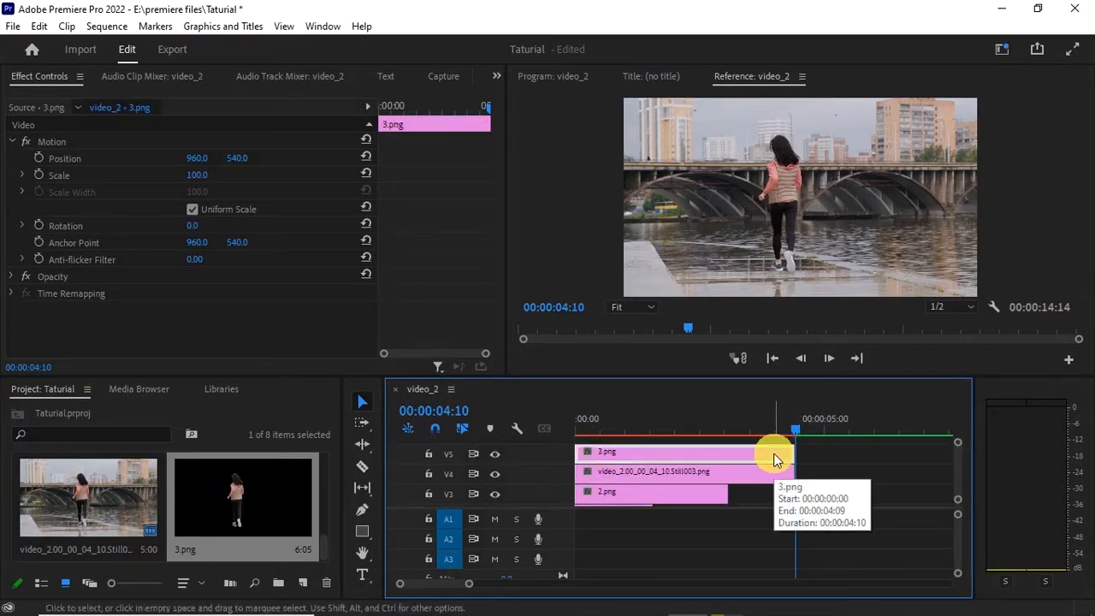
# Step: Delete the Still003 clip from track V4 and move 3.png down from V5 into its place
pyautogui.click(743, 472)
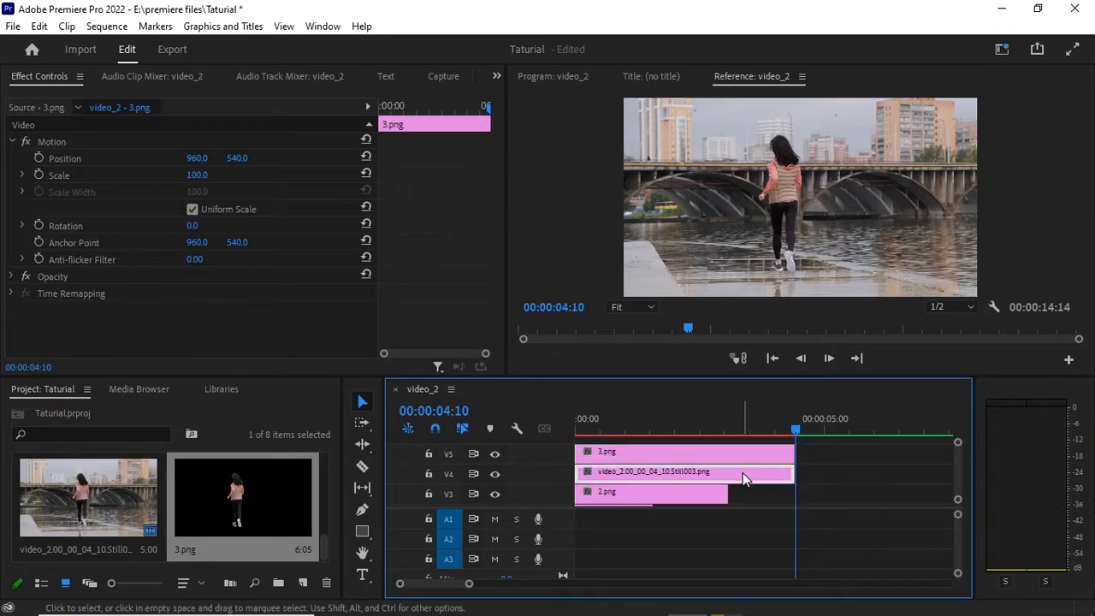
pyautogui.press('Delete')
pyautogui.moveTo(710, 459); pyautogui.dragTo(707, 472)
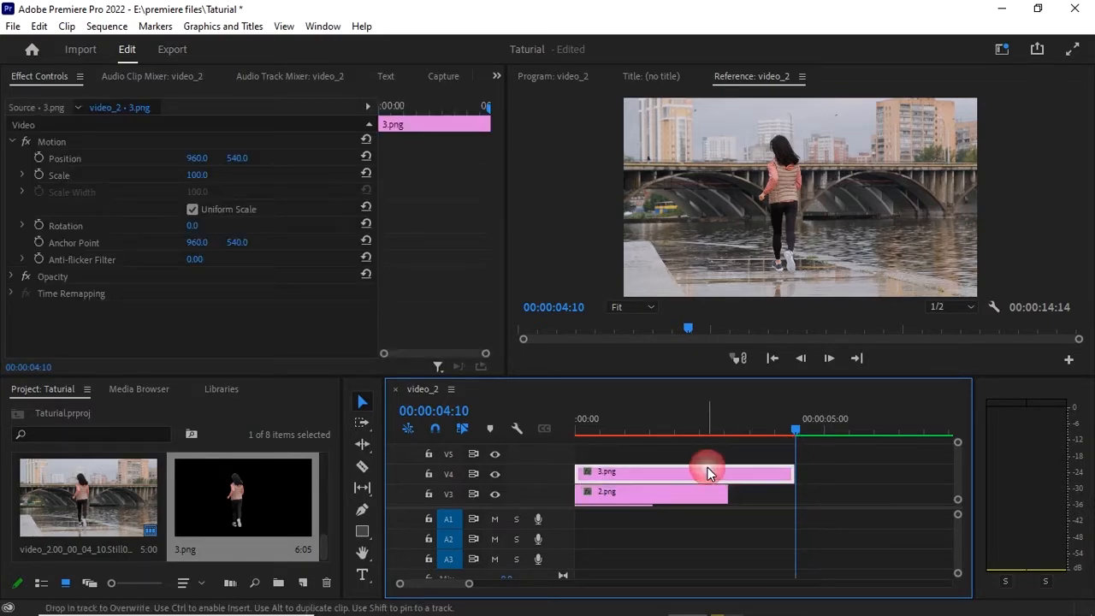
# Step: Play the sequence up to 00:00:06:16 and export that frame as a PNG imported into the project
pyautogui.press('Return')
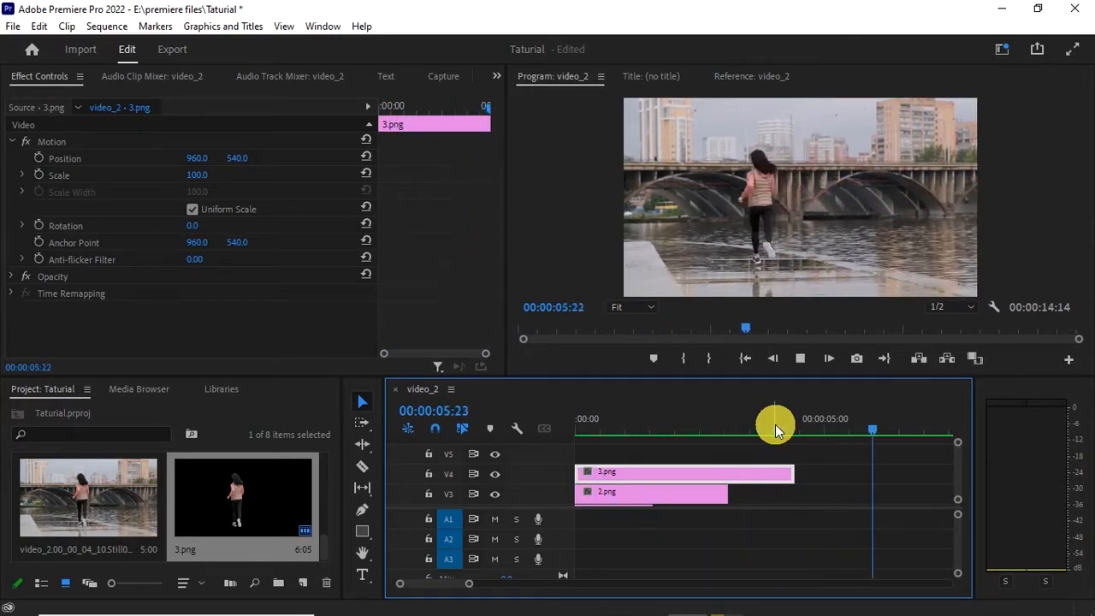
pyautogui.press('space')
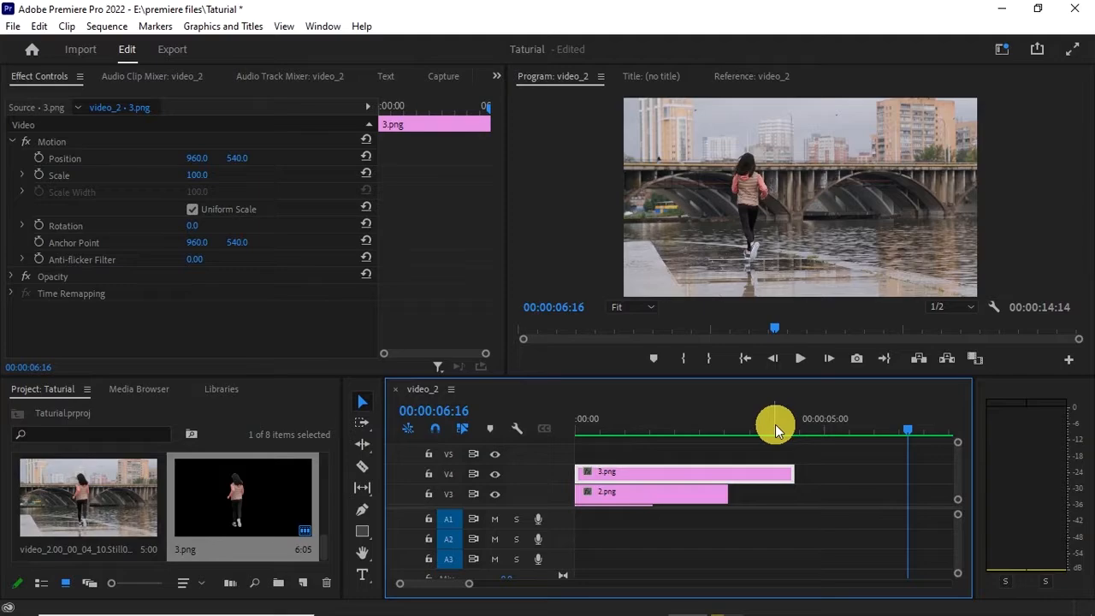
pyautogui.click(856, 358)
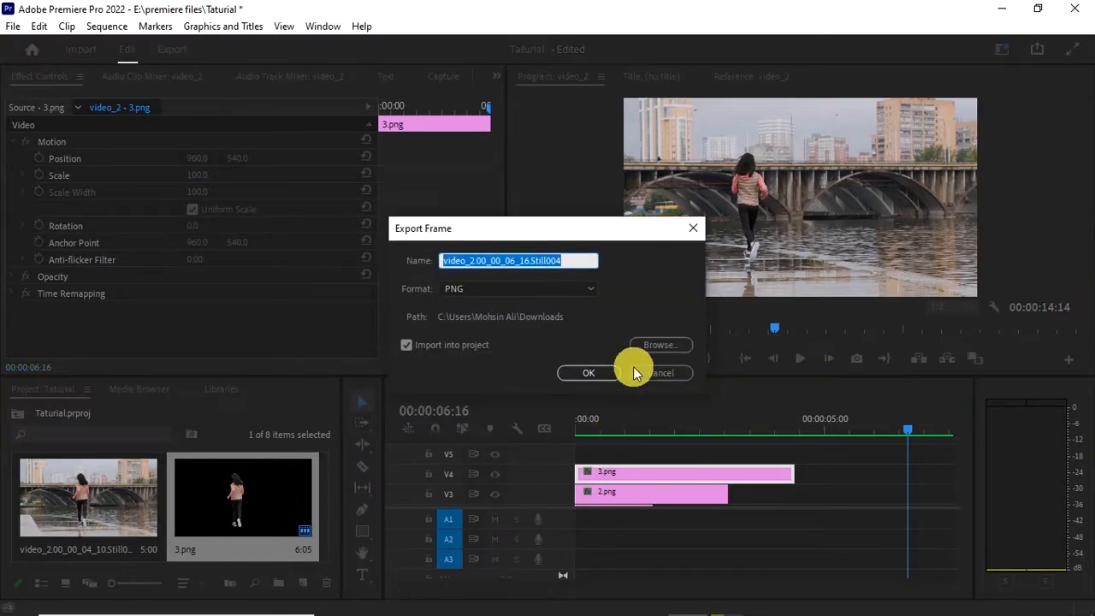
pyautogui.click(588, 373)
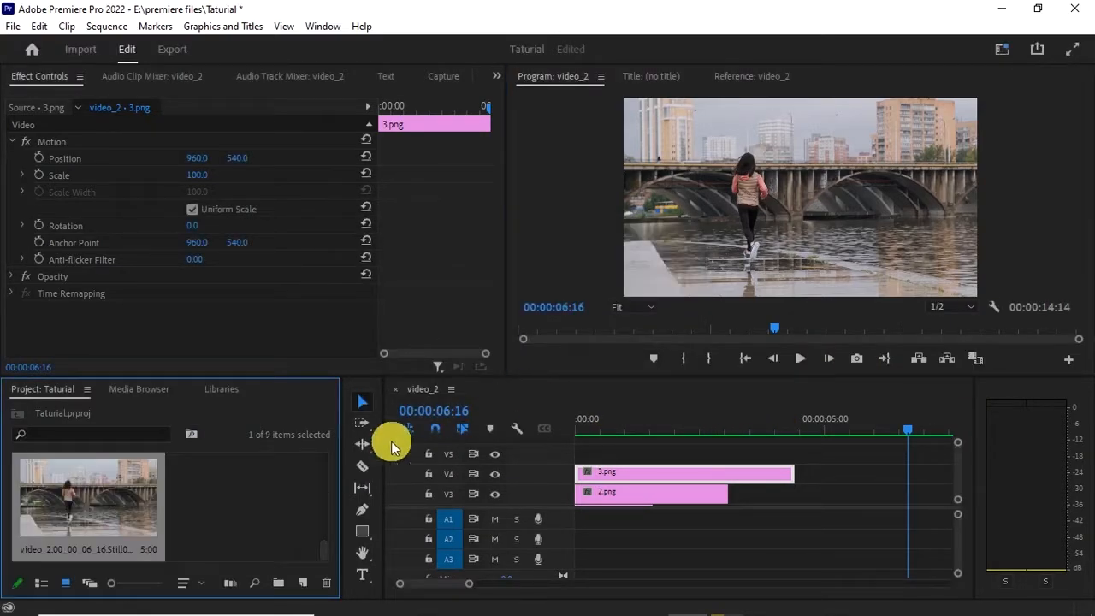
# Step: Place the Still004 image on track V5 at the sequence start and extend its end to the playhead at 00:00:06:16
pyautogui.moveTo(114, 508); pyautogui.dragTo(547, 466)
pyautogui.moveTo(824, 455); pyautogui.dragTo(908, 456)
pyautogui.click(868, 454)
# Step: Open the Still004 clip on track V5 in Photoshop for editing
pyautogui.rightClick(660, 453)
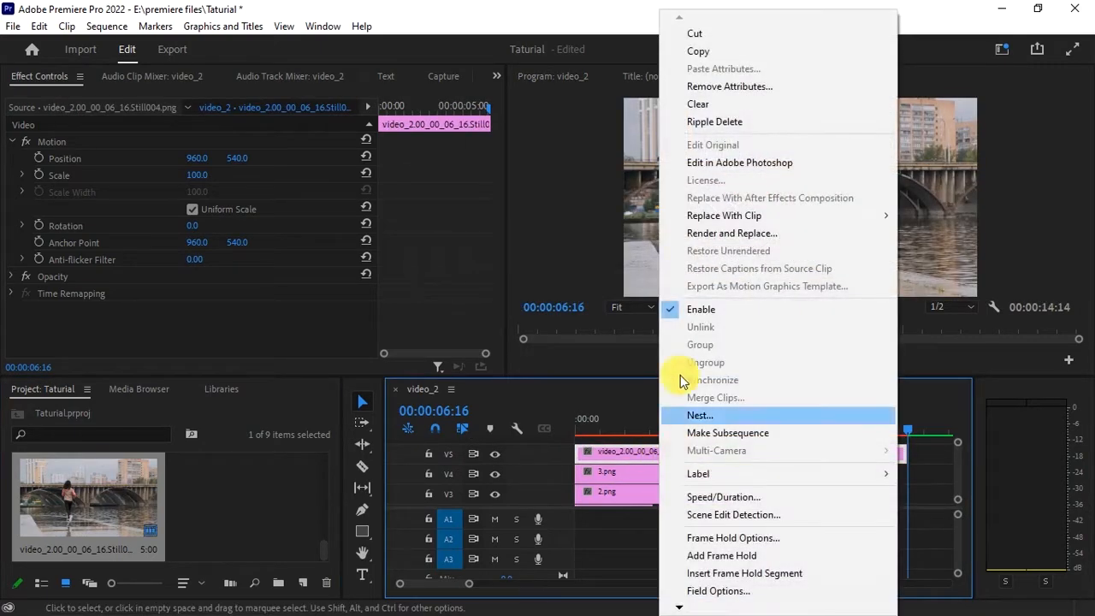
pyautogui.click(708, 164)
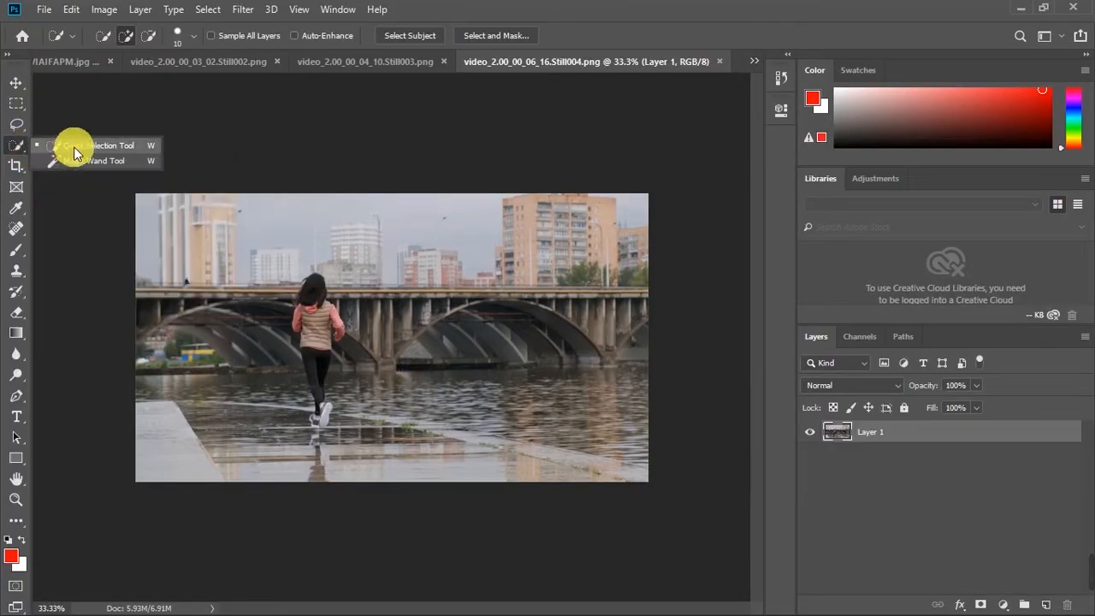
# Step: Select the runner's vest, sleeves, hair and hand with the Quick Selection tool at brush size 25
pyautogui.hotkey('ctrl', '+')
pyautogui.hotkey('ctrl', '+')
pyautogui.hotkey('ctrl', '+')
pyautogui.hotkey('ctrl', '+')
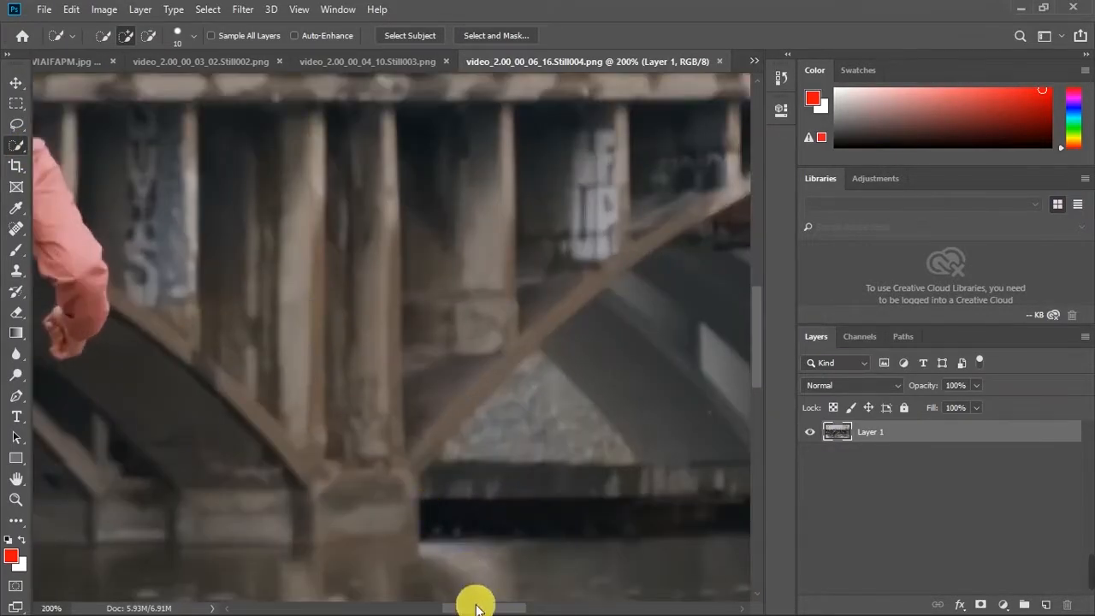
pyautogui.moveTo(476, 608); pyautogui.dragTo(424, 607)
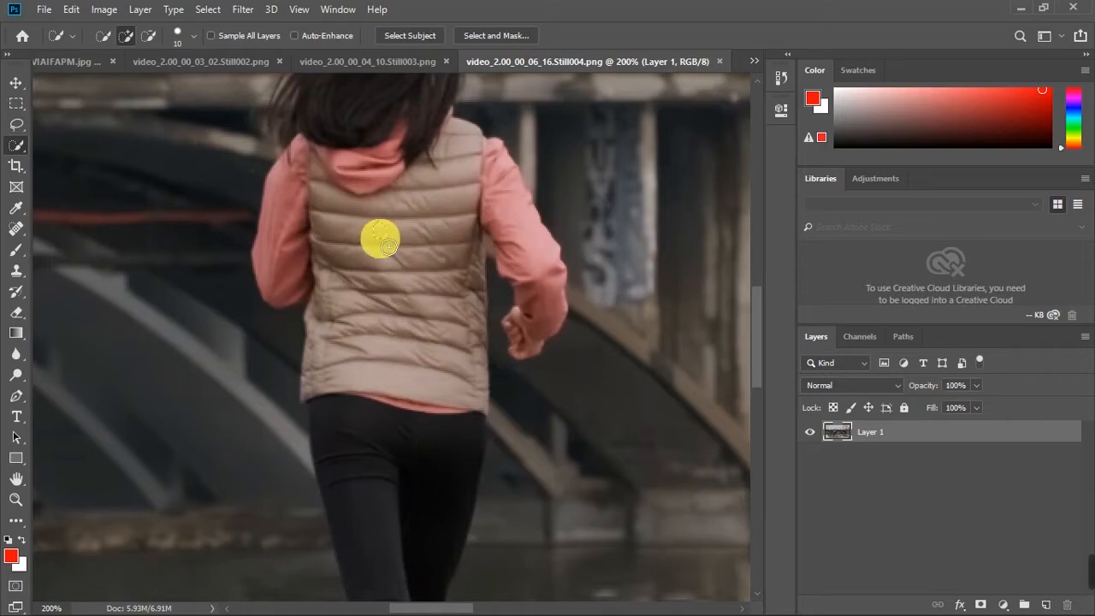
pyautogui.moveTo(400, 309); pyautogui.dragTo(388, 425)
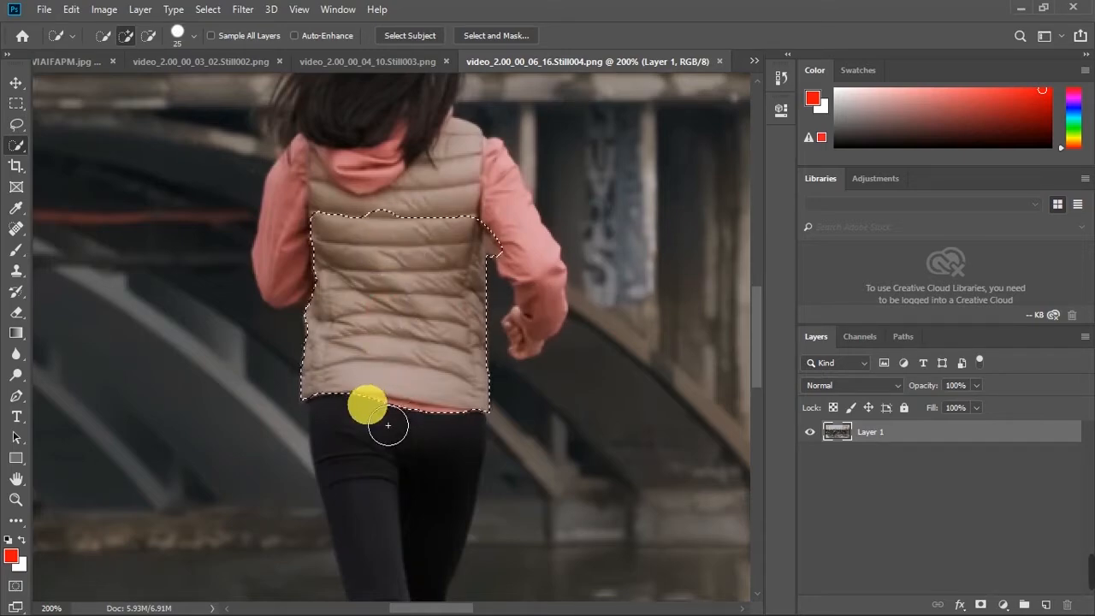
pyautogui.moveTo(407, 210); pyautogui.dragTo(382, 176)
pyautogui.moveTo(758, 321); pyautogui.dragTo(757, 290)
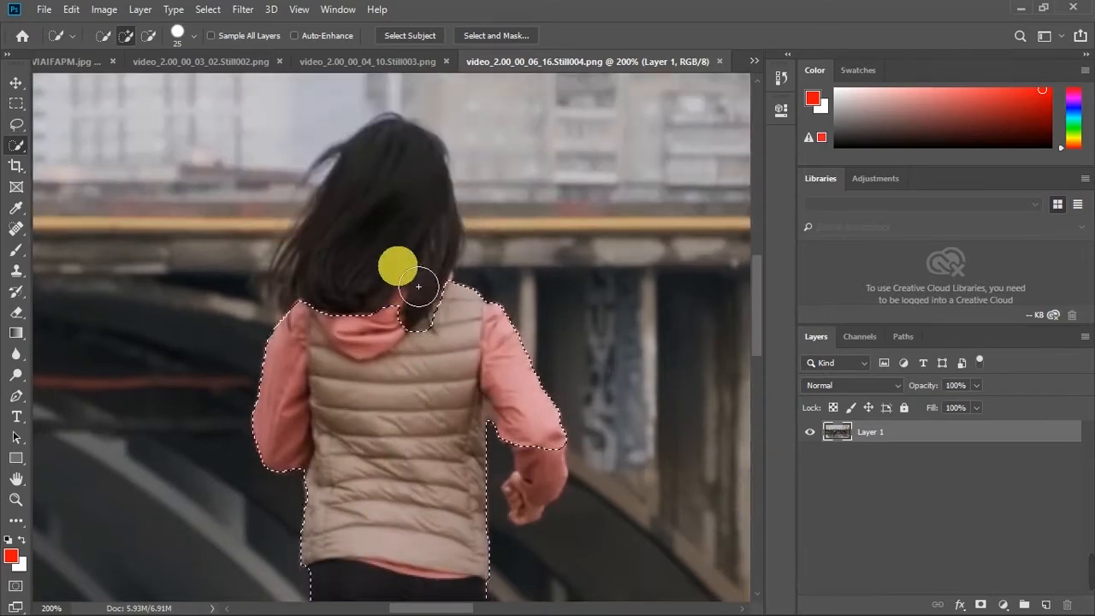
pyautogui.moveTo(398, 266); pyautogui.dragTo(381, 261)
pyautogui.moveTo(528, 453); pyautogui.dragTo(537, 463)
# Step: Extend the selection over the runner's legs and shoes, and subtract the gap between forearm and vest with brush size 10
pyautogui.click(758, 439)
pyautogui.moveTo(427, 244); pyautogui.dragTo(438, 474)
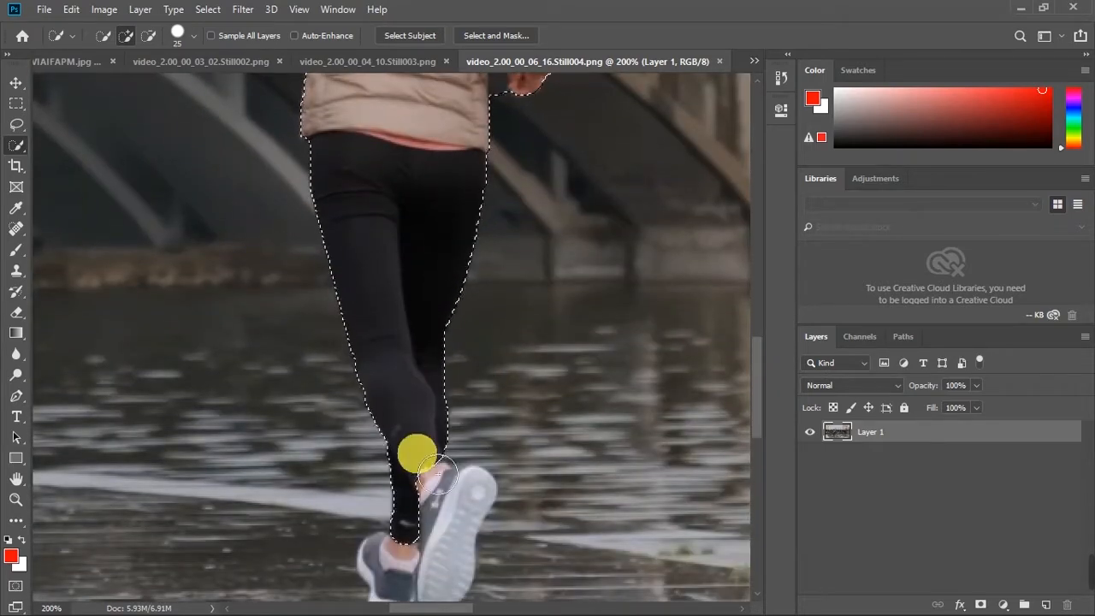
pyautogui.moveTo(421, 517)
pyautogui.mouseDown()
pyautogui.moveTo(472, 509)
pyautogui.moveTo(451, 599)
pyautogui.mouseUp()
pyautogui.moveTo(414, 473); pyautogui.dragTo(391, 513)
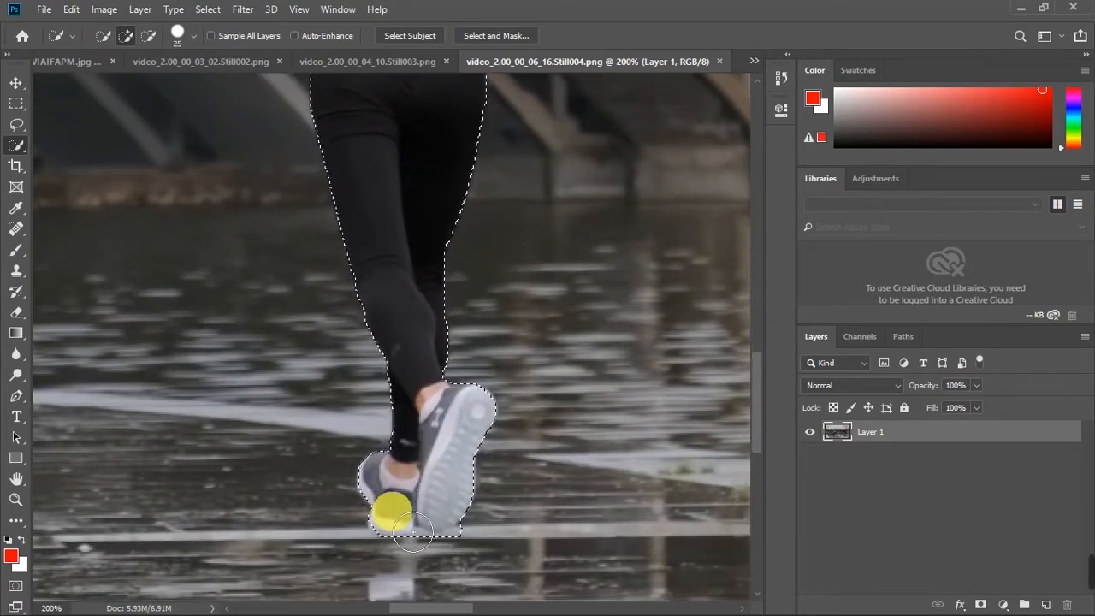
pyautogui.moveTo(757, 448); pyautogui.dragTo(758, 325)
pyautogui.moveTo(523, 373)
pyautogui.mouseDown()
pyautogui.moveTo(511, 395)
pyautogui.moveTo(508, 378)
pyautogui.moveTo(512, 444)
pyautogui.mouseUp()
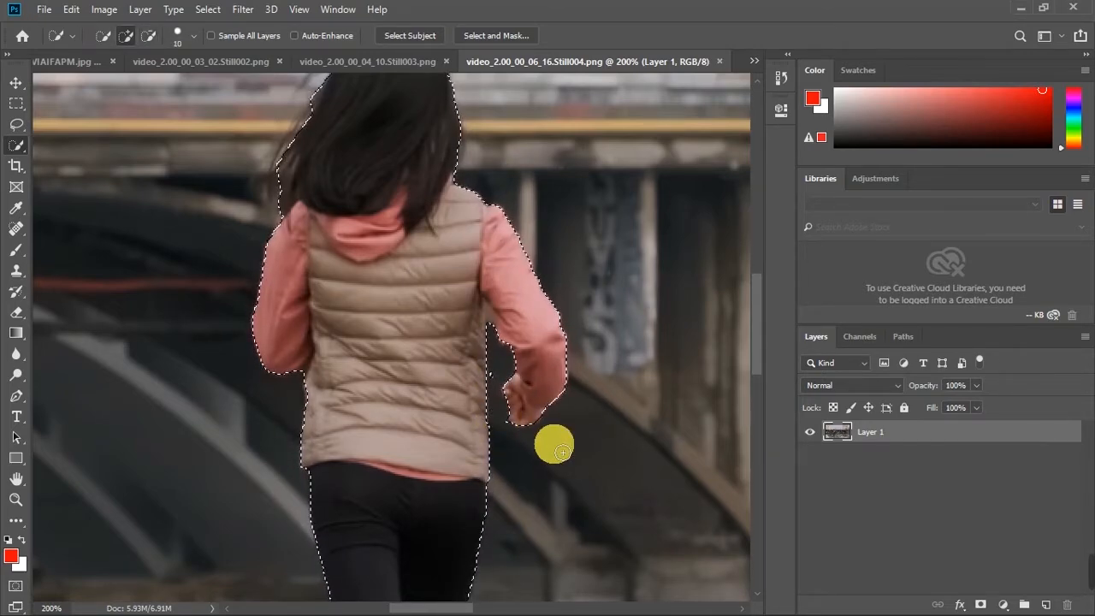
# Step: Copy the selected runner from the Still004 image to a new layer and hide Layer 1
pyautogui.hotkey('ctrl', '-')
pyautogui.hotkey('ctrl', '-')
pyautogui.hotkey('ctrl', '-')
pyautogui.hotkey('ctrl', '-')
pyautogui.hotkey('ctrl', 'j')
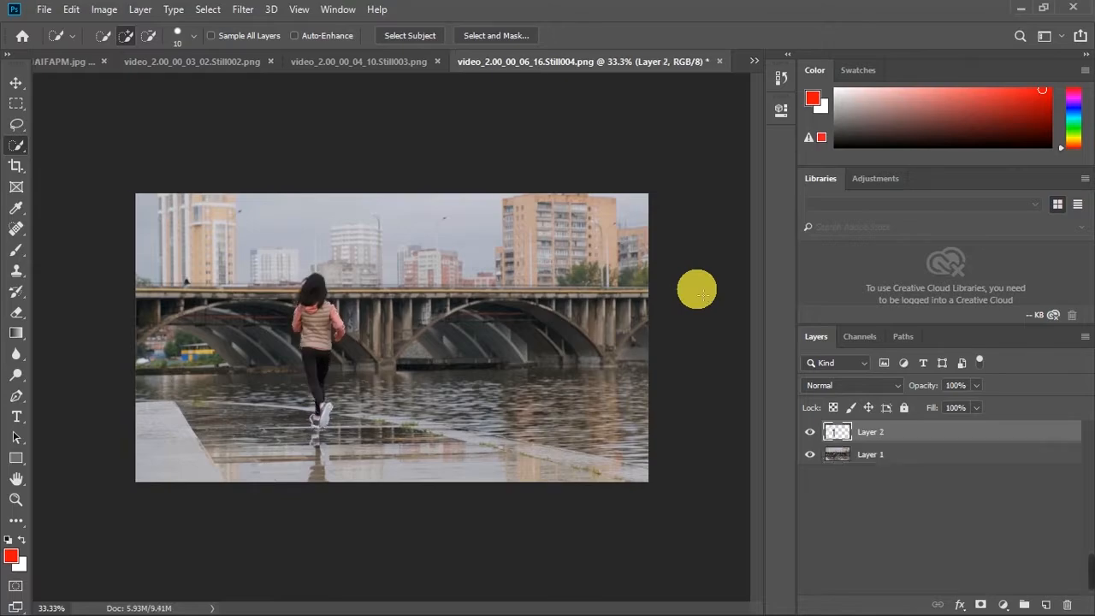
pyautogui.click(812, 455)
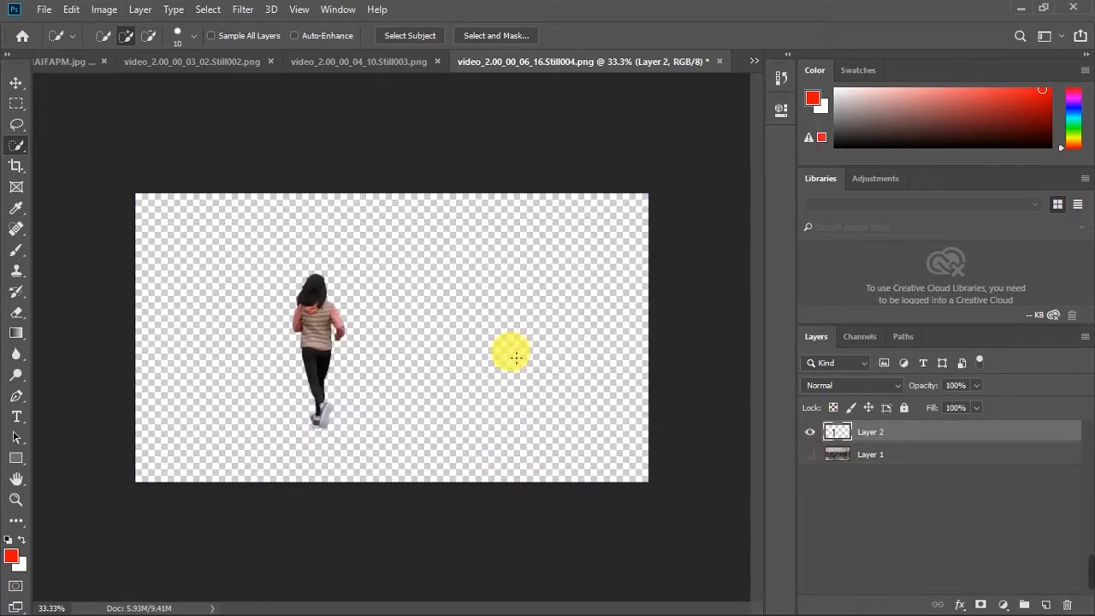
# Step: Save the Still004 cutout as a PNG named 4 in the Downloads folder
pyautogui.hotkey('ctrl', 'shift', 's')
pyautogui.click(468, 322)
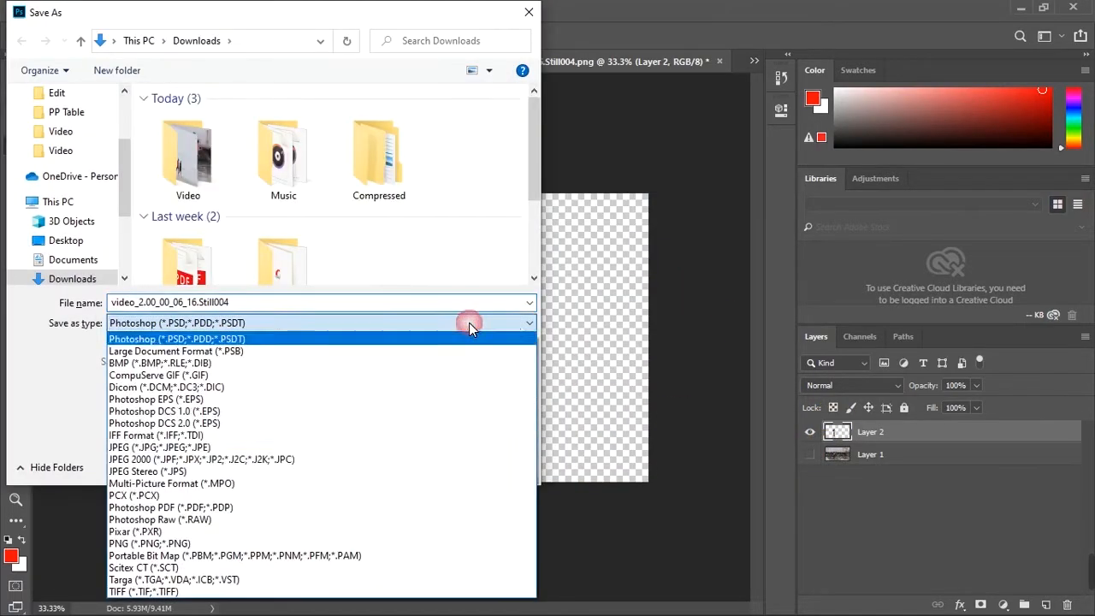
pyautogui.click(399, 543)
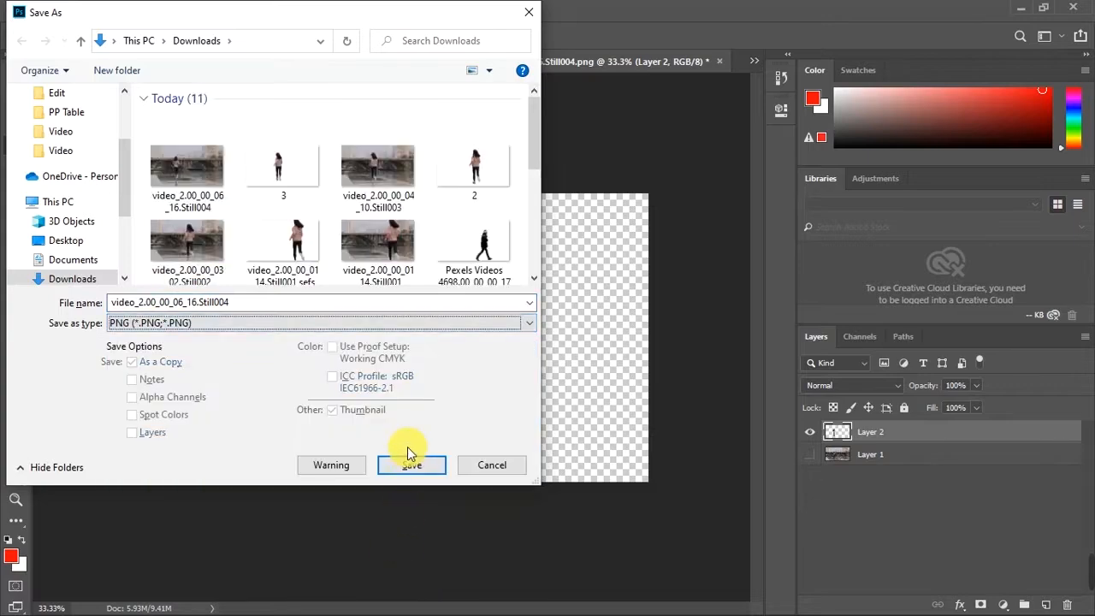
pyautogui.click(374, 303)
pyautogui.write('4')
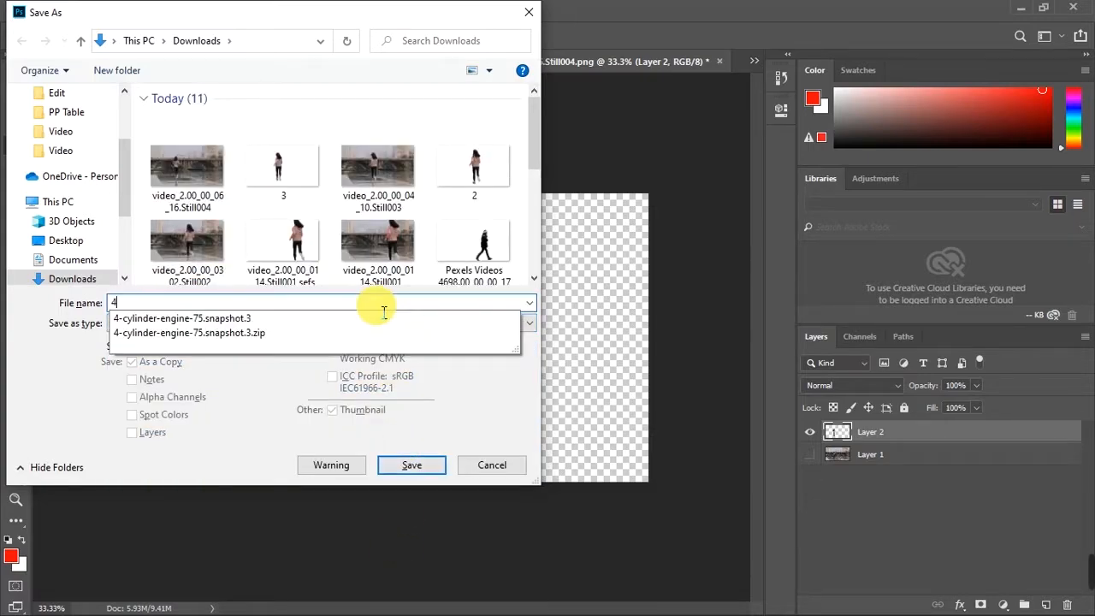
pyautogui.click(400, 467)
pyautogui.click(601, 208)
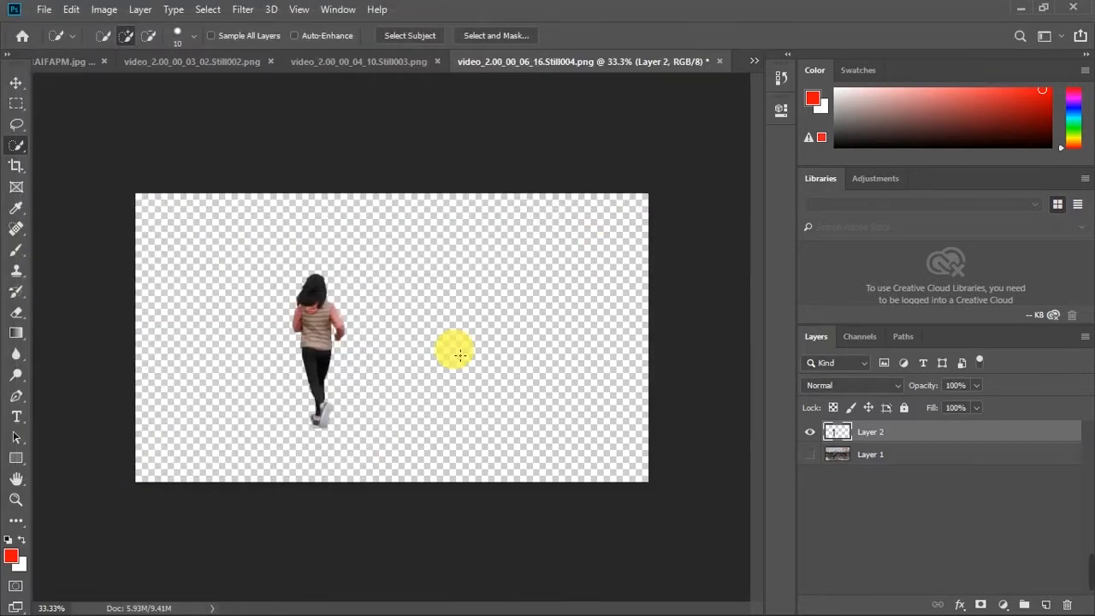
# Step: Switch to Premiere Pro and import the 4 PNG cutout from the Downloads folder into the project
pyautogui.click(1019, 12)
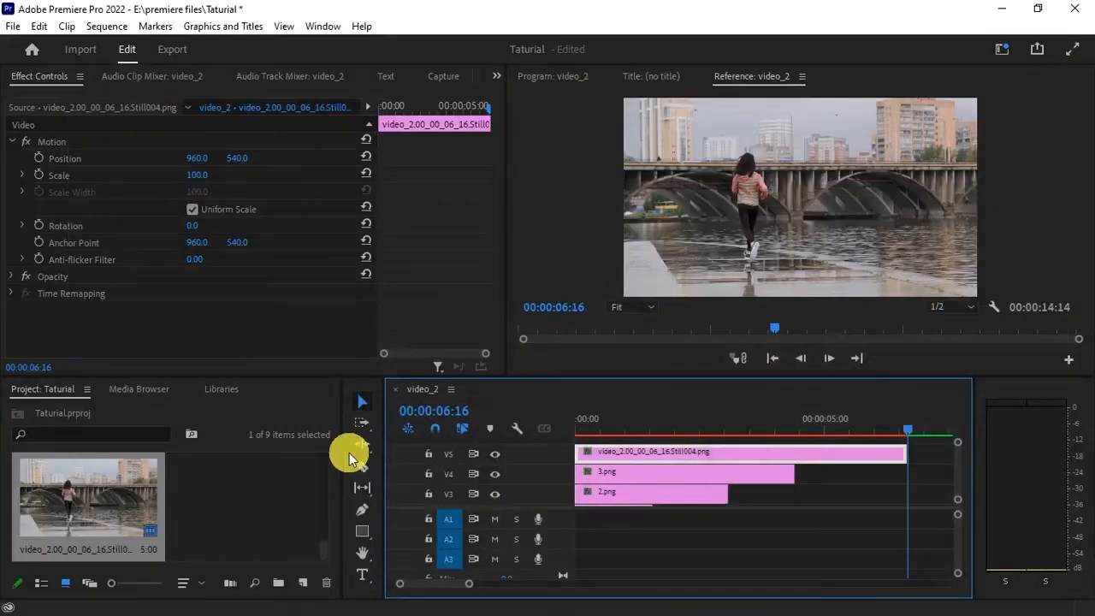
pyautogui.doubleClick(258, 486)
pyautogui.click(186, 195)
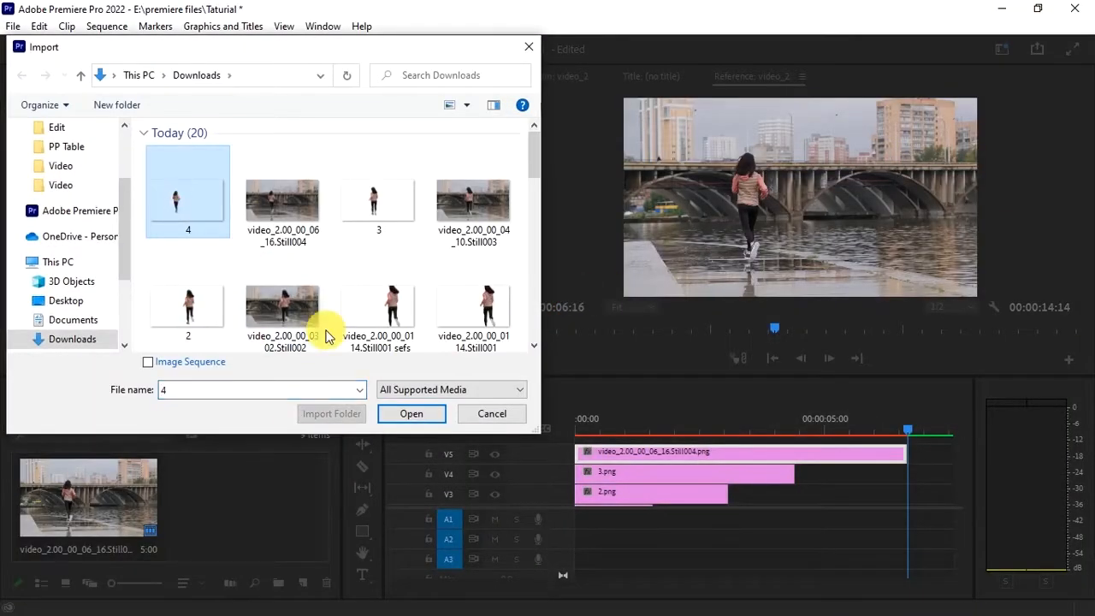
pyautogui.click(408, 413)
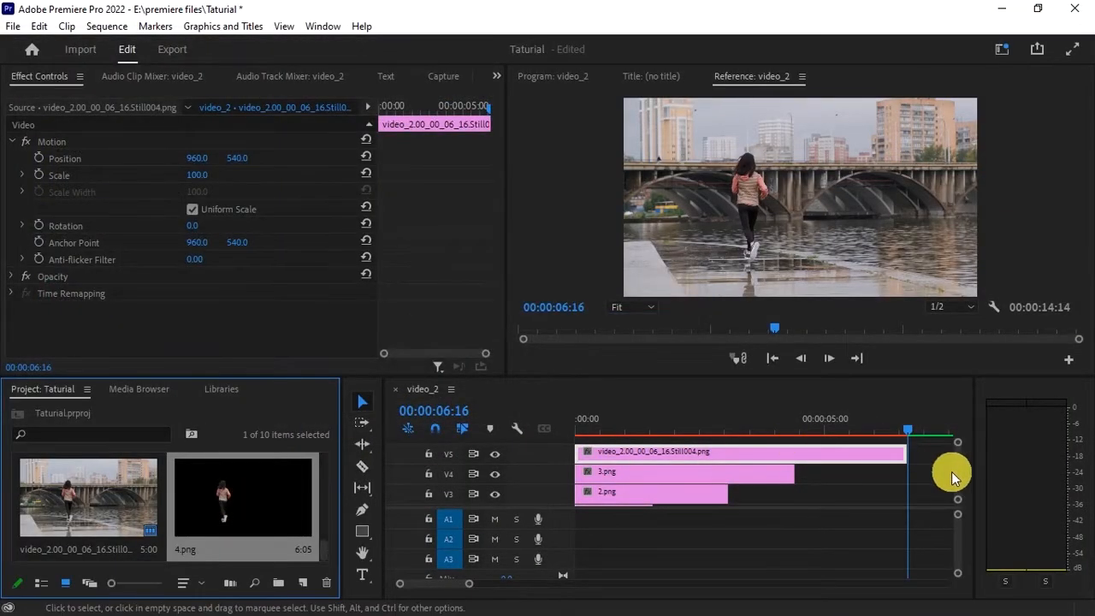
# Step: Place 4.png on a new track V6 at the sequence start and extend its end to the playhead at 00:00:06:16
pyautogui.moveTo(958, 472); pyautogui.dragTo(960, 466)
pyautogui.moveTo(247, 500); pyautogui.dragTo(587, 453)
pyautogui.scroll(2, 959, 475)
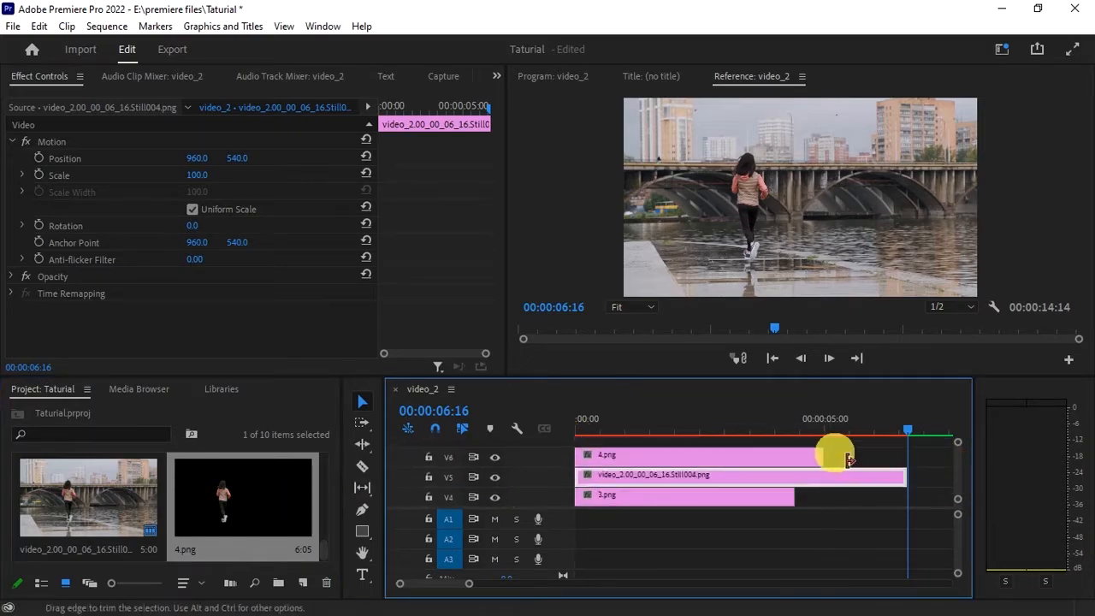
pyautogui.moveTo(827, 456); pyautogui.dragTo(909, 456)
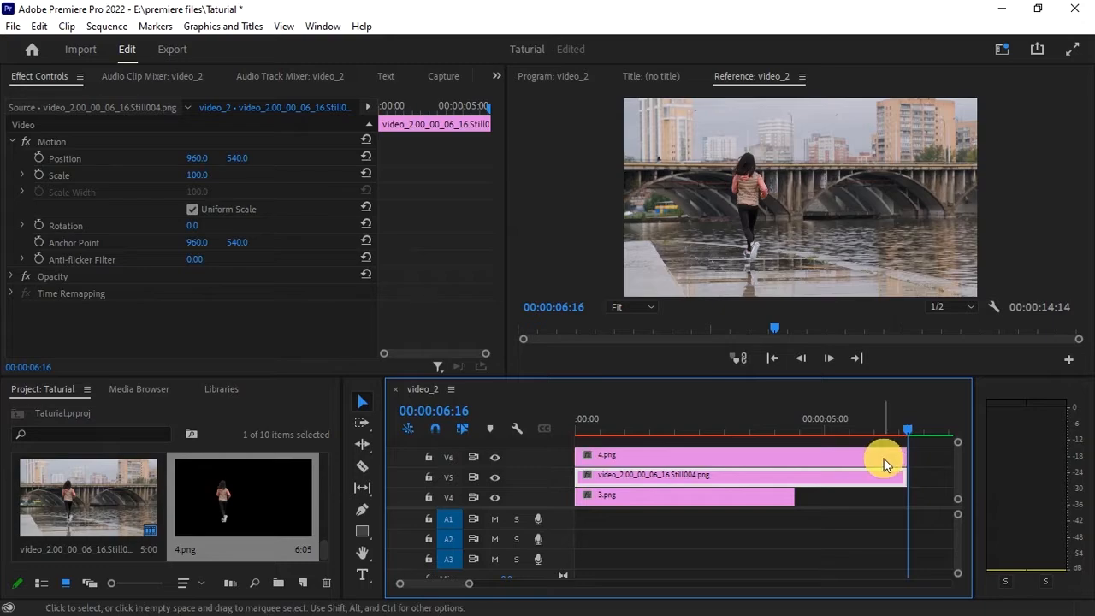
# Step: Delete the Still004 image clip from track V5 and move 4.png down from V6 into its place
pyautogui.click(861, 477)
pyautogui.press('Delete')
pyautogui.click(798, 458)
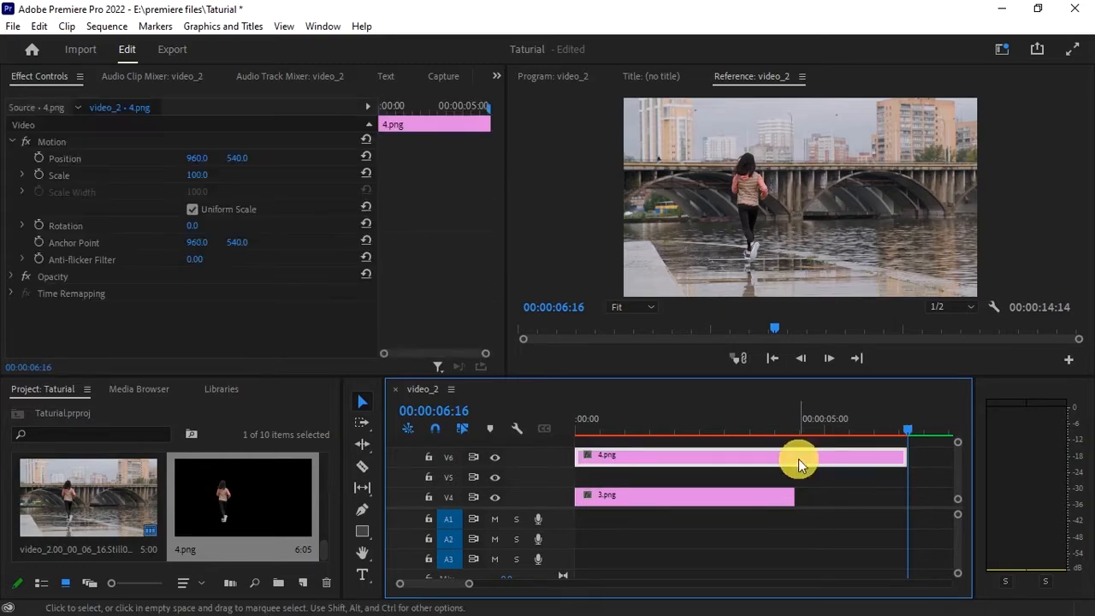
pyautogui.moveTo(798, 459); pyautogui.dragTo(796, 476)
pyautogui.scroll(-2, 959, 472)
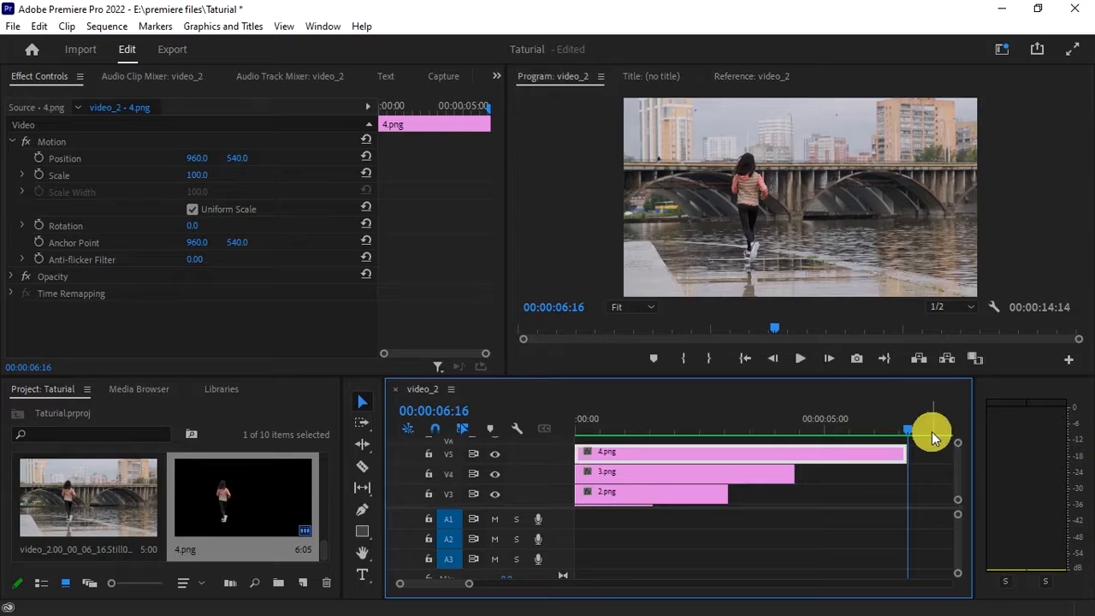
# Step: Duplicate video_2.mp4 on V1 directly after the original at 00:00:08:10 and play back across the join
pyautogui.press('space')
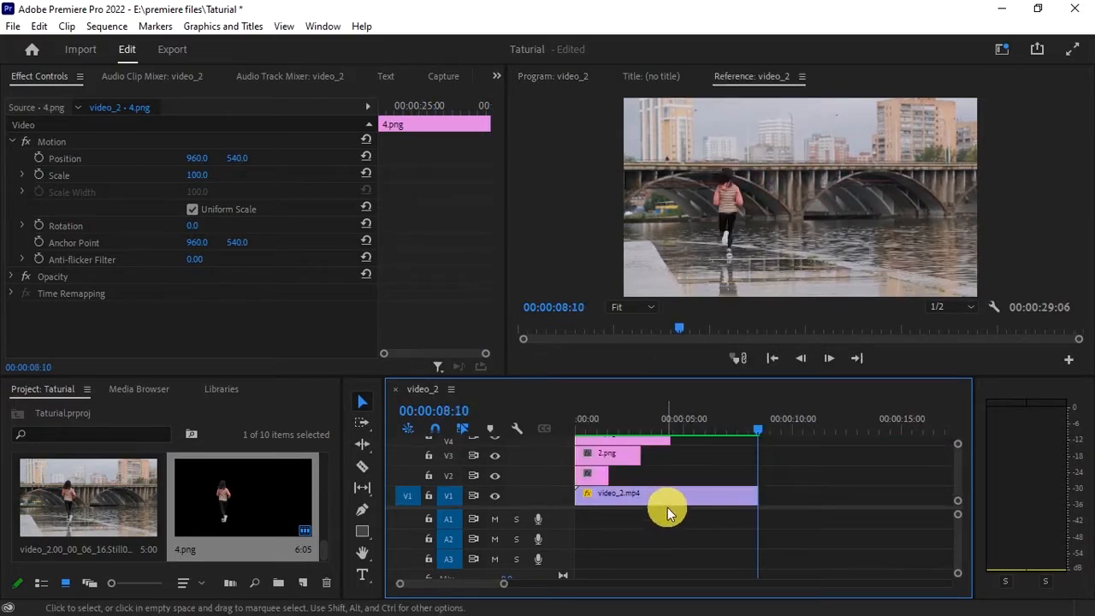
pyautogui.rightClick(669, 496)
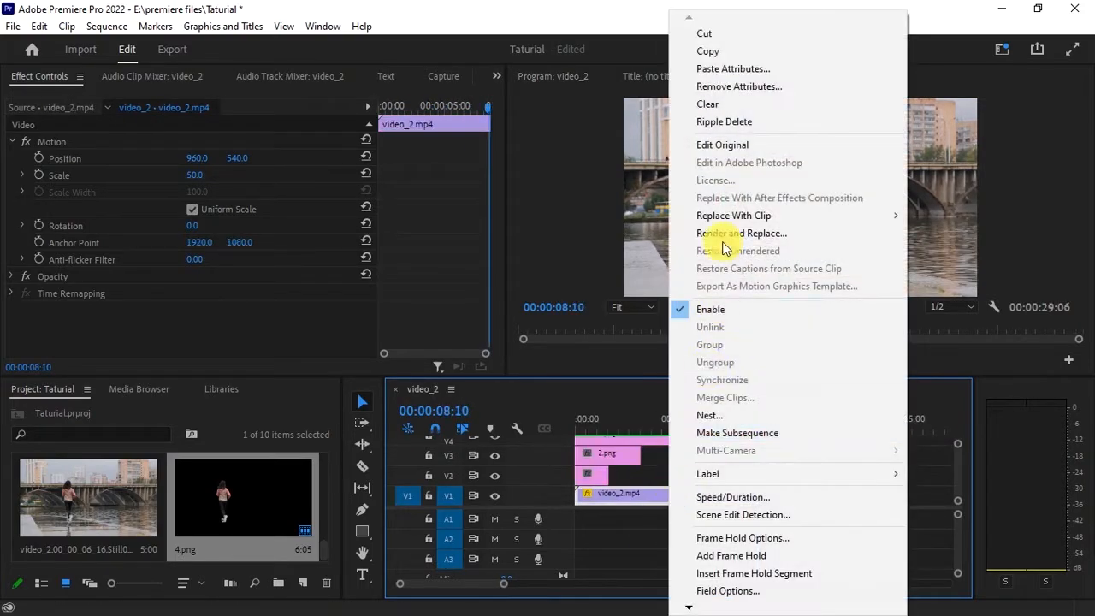
pyautogui.click(707, 50)
pyautogui.hotkey('ctrl', 'v')
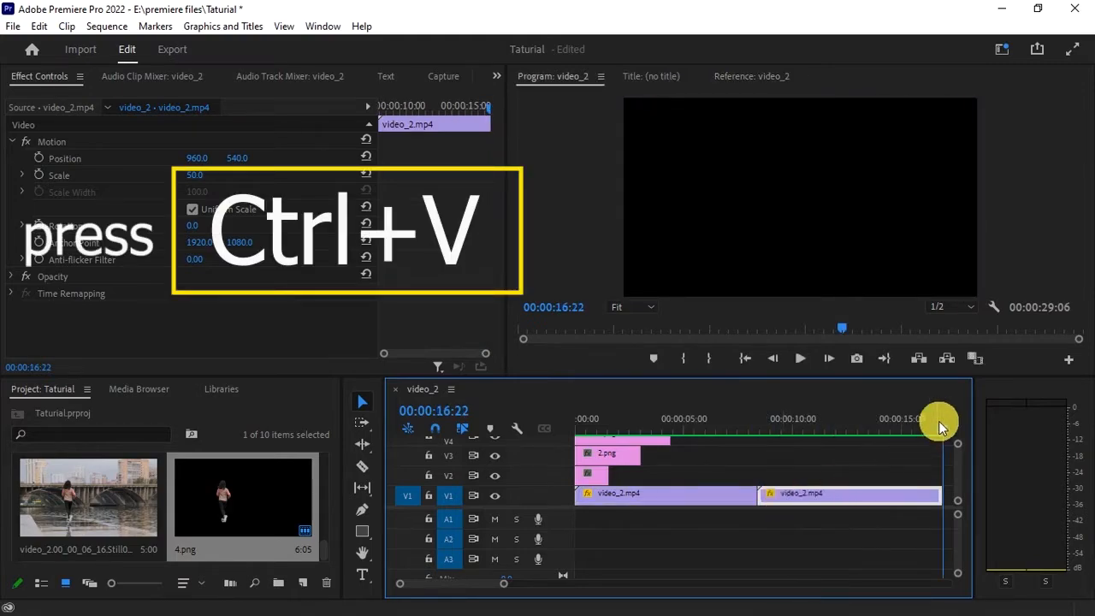
pyautogui.moveTo(939, 421); pyautogui.dragTo(728, 454)
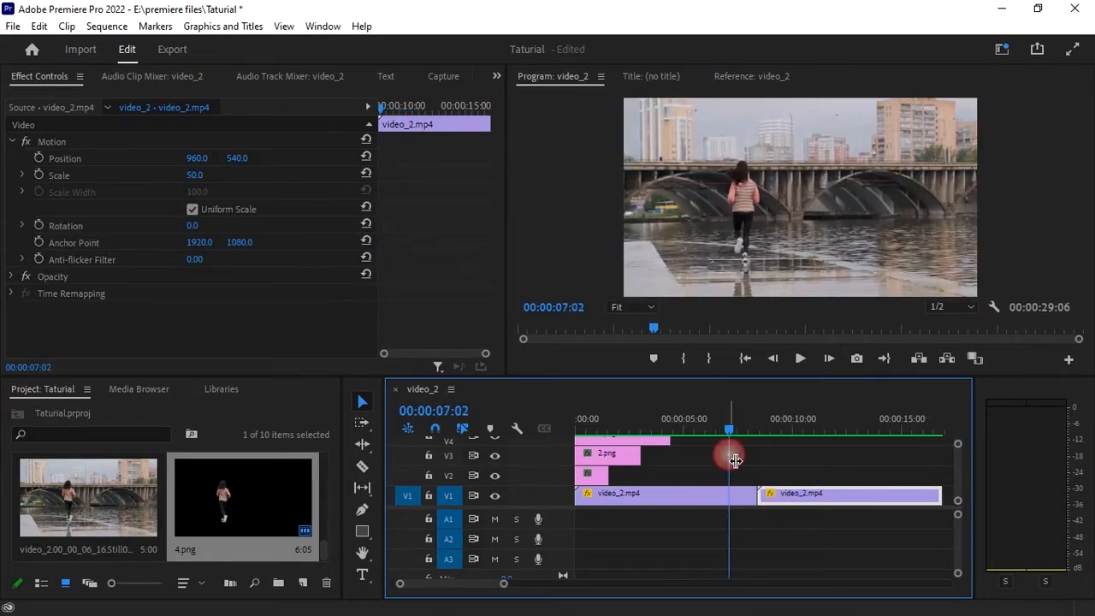
pyautogui.press('space')
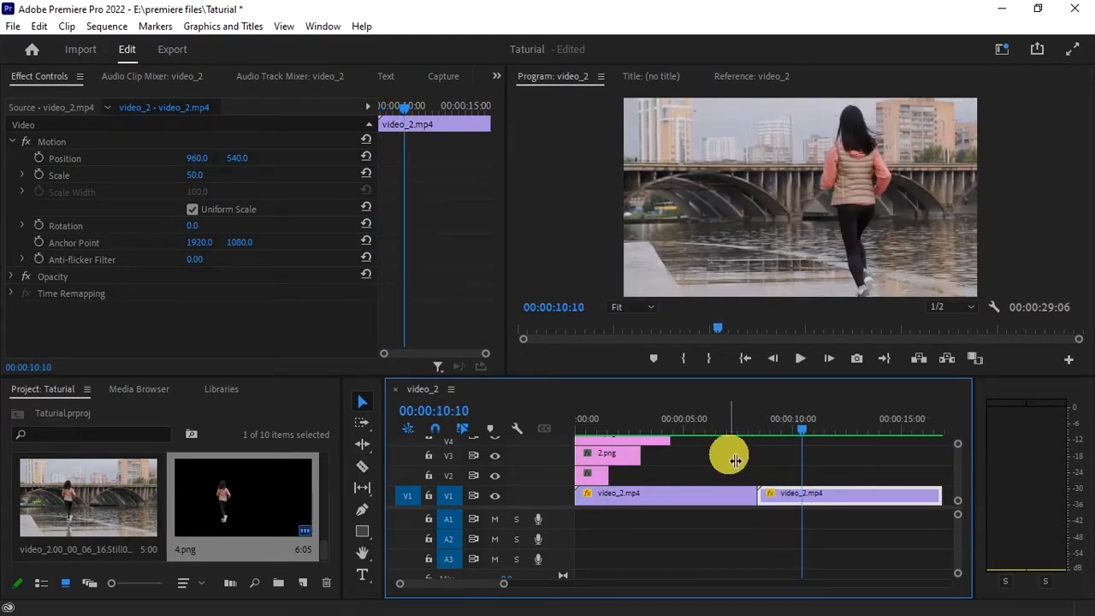
# Step: Reverse the speed of the second video_2.mp4 clip on V1
pyautogui.rightClick(802, 495)
pyautogui.click(813, 496)
pyautogui.click(487, 312)
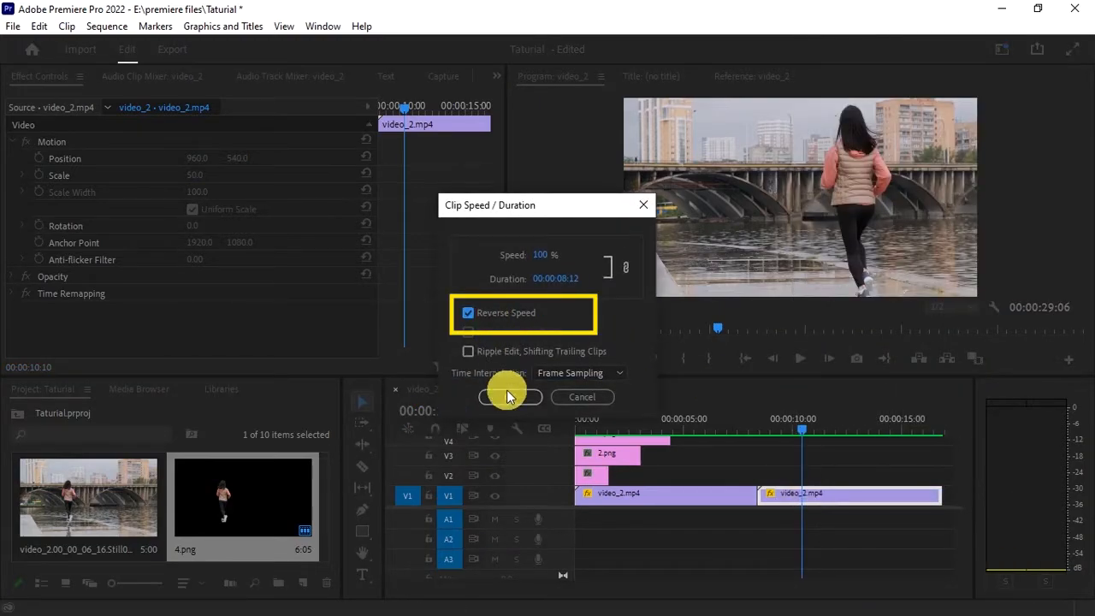
pyautogui.click(510, 396)
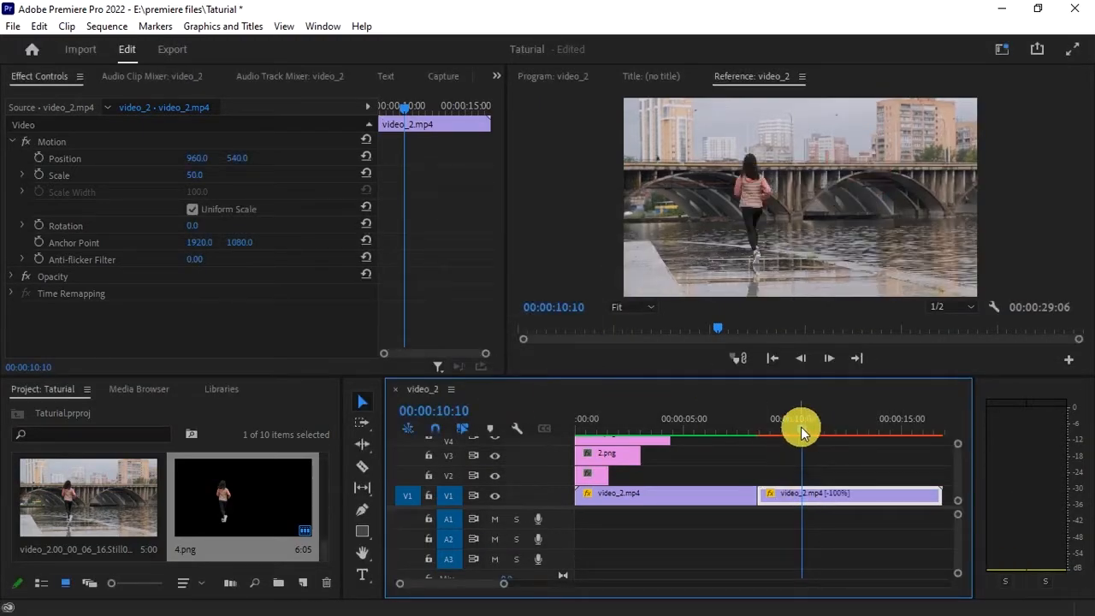
# Step: Lock V1 and paste a copy of the Still001 cutout from V2 on the same track, ending flush with the reversed clip
pyautogui.rightClick(593, 476)
pyautogui.click(587, 476)
pyautogui.rightClick(586, 475)
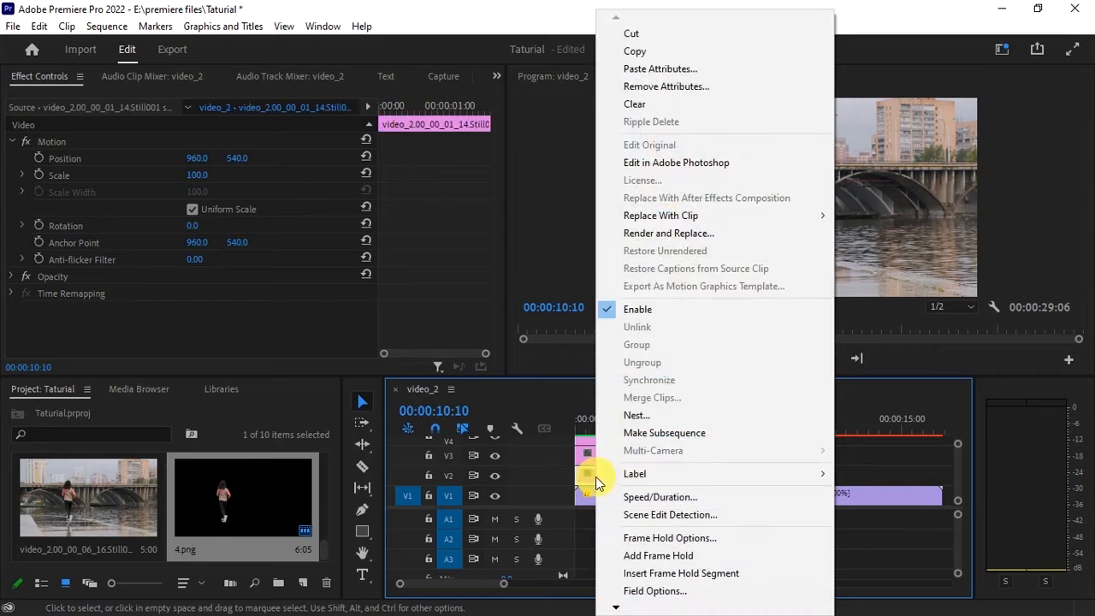
pyautogui.click(638, 49)
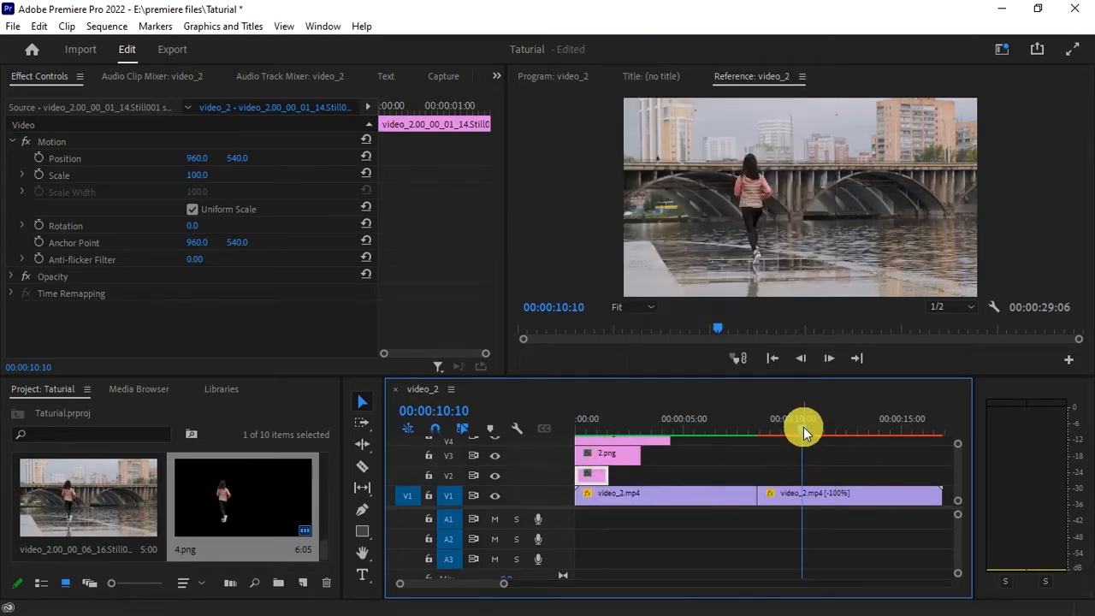
pyautogui.moveTo(804, 426); pyautogui.dragTo(827, 427)
pyautogui.click(429, 497)
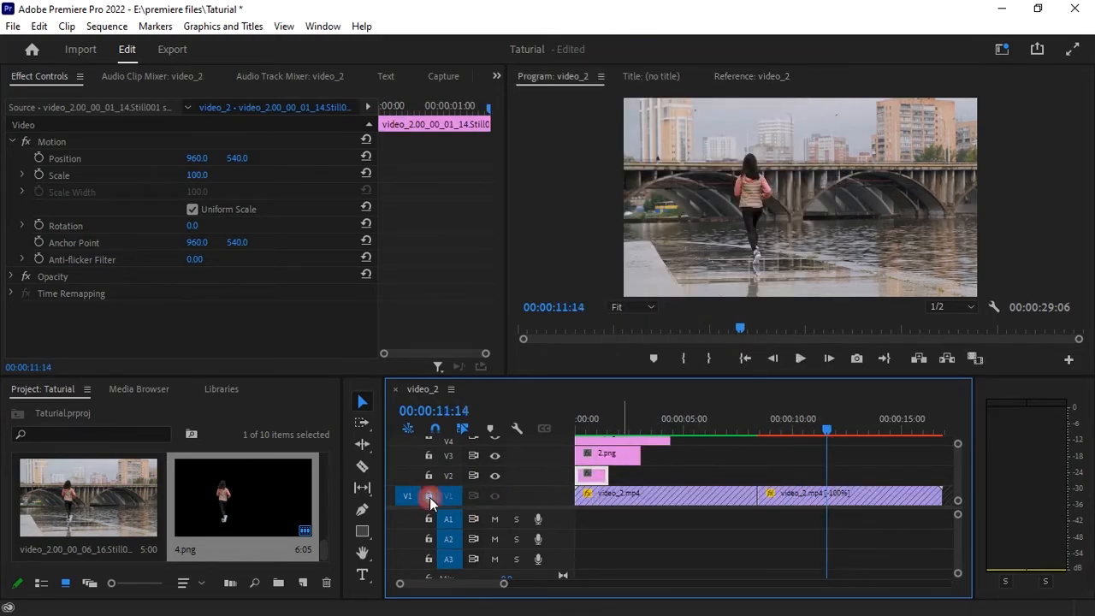
pyautogui.click(836, 475)
pyautogui.hotkey('ctrl', 'v')
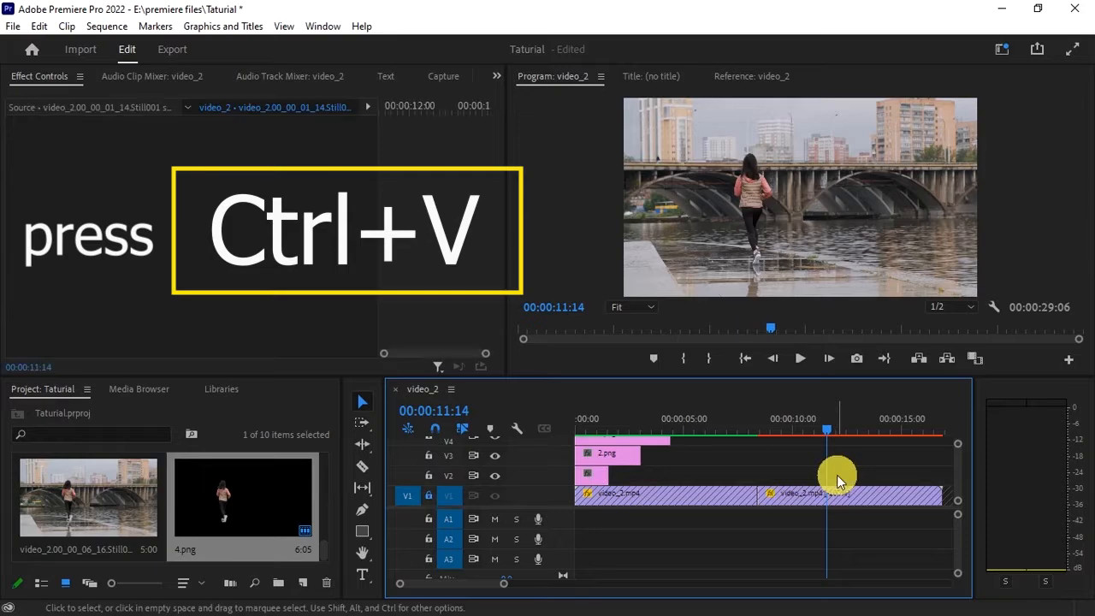
pyautogui.moveTo(837, 473); pyautogui.dragTo(919, 475)
pyautogui.click(695, 471)
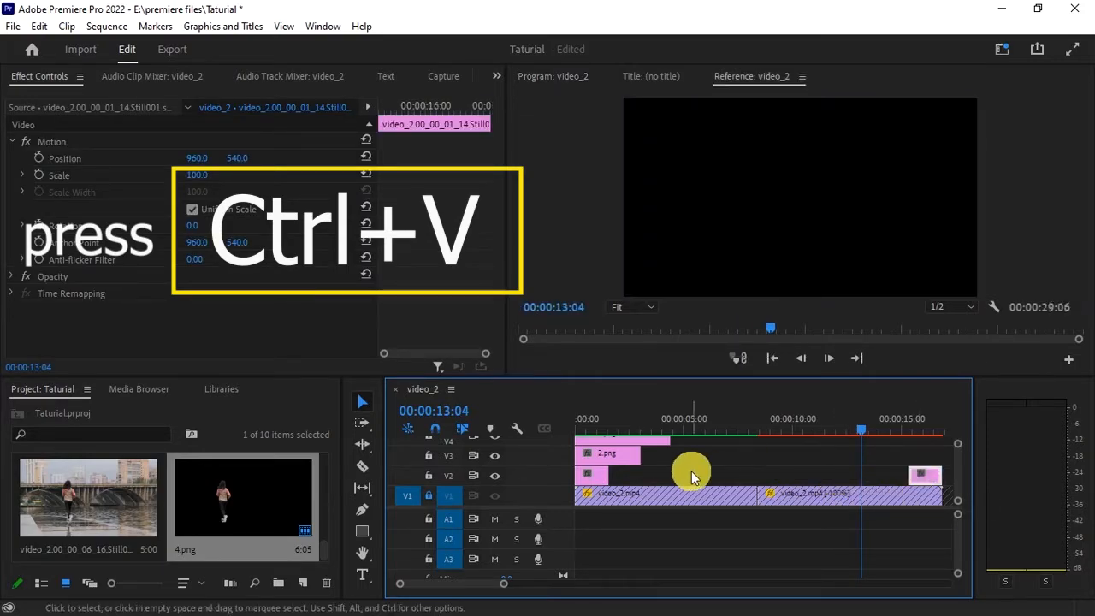
# Step: Lock V2 and paste a copy of 2.png on V3, ending flush with the reversed clip
pyautogui.rightClick(619, 467)
pyautogui.click(900, 452)
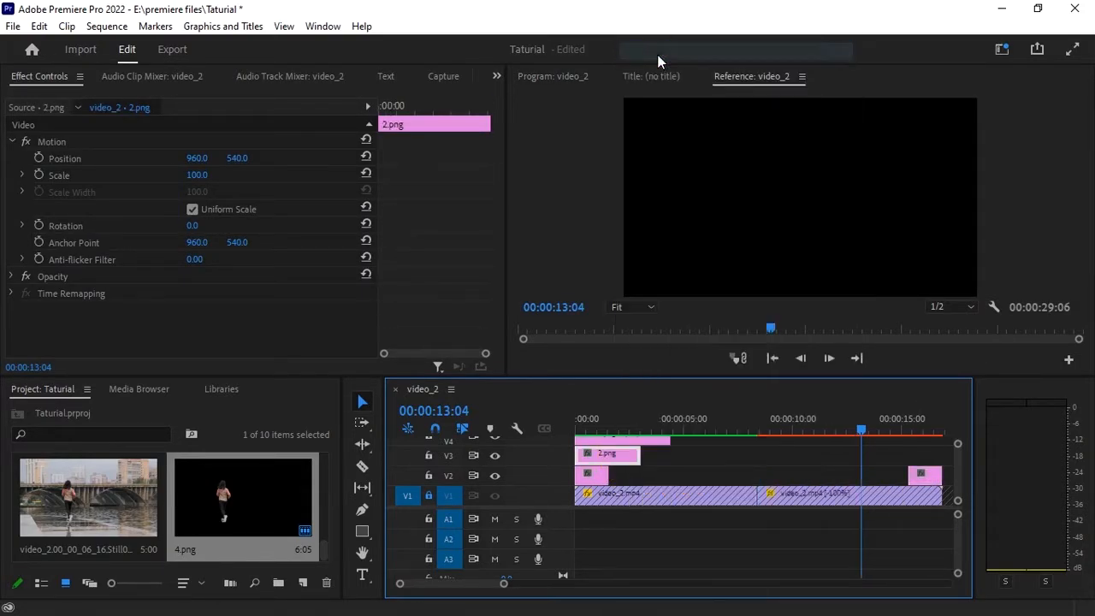
pyautogui.click(873, 453)
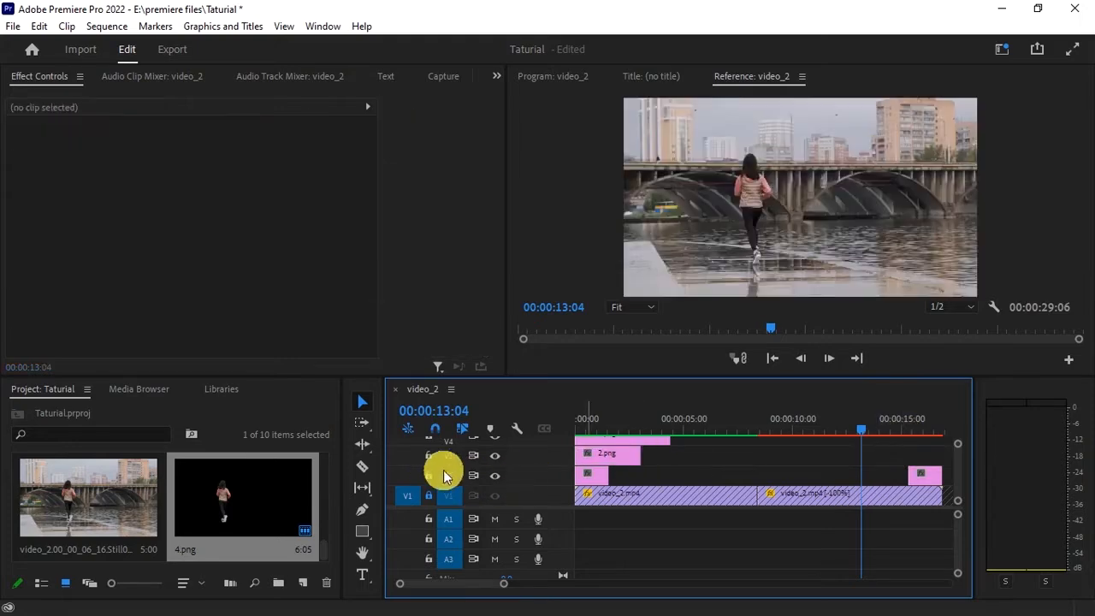
pyautogui.click(430, 475)
pyautogui.hotkey('ctrl', 'v')
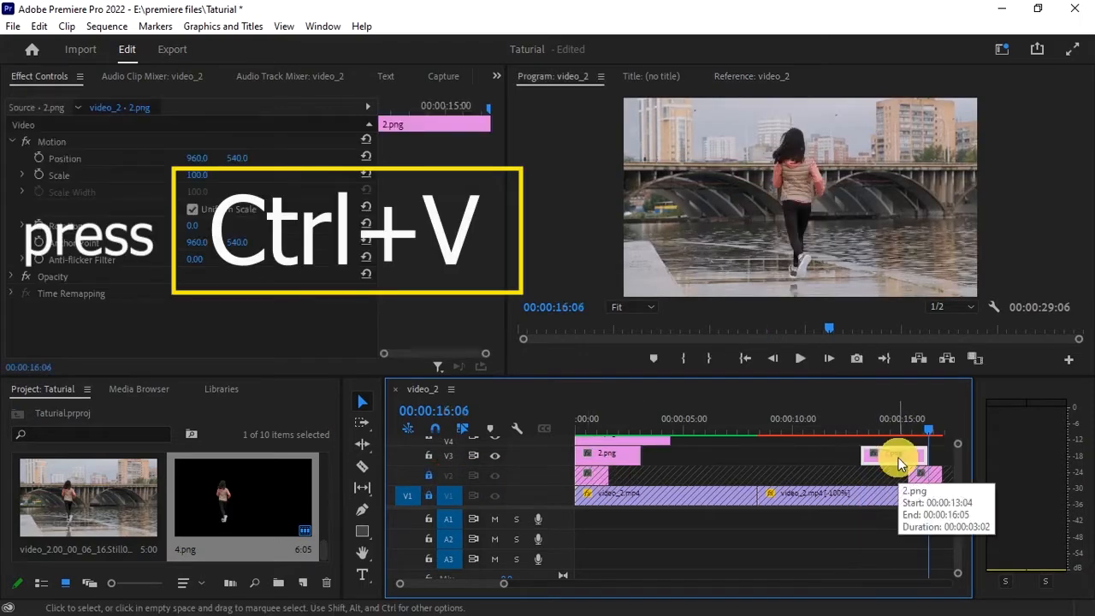
pyautogui.moveTo(899, 458); pyautogui.dragTo(903, 454)
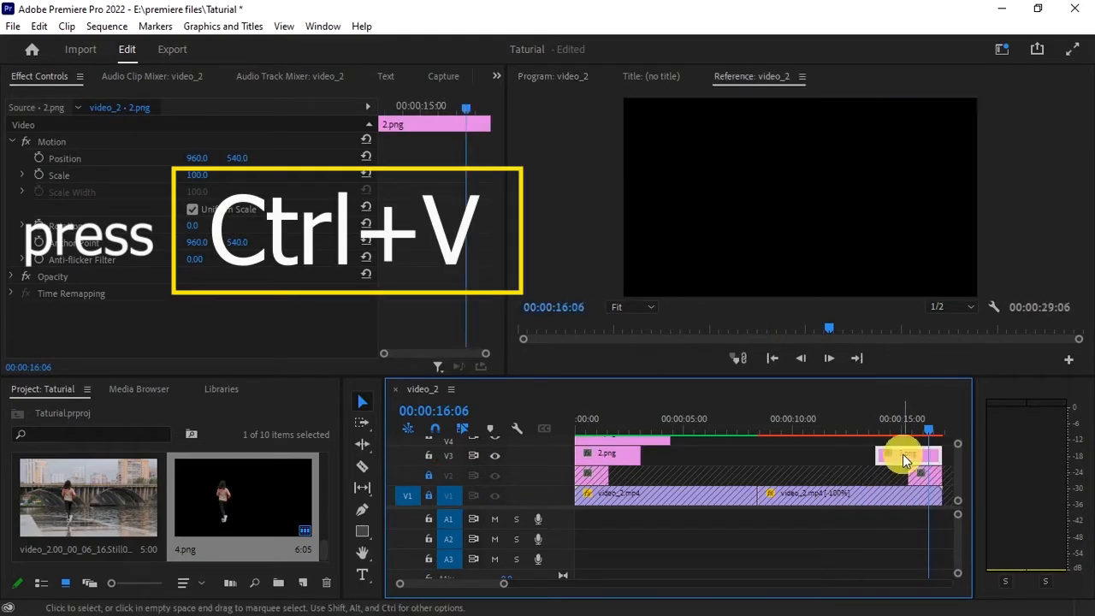
# Step: Lock V3 and paste a copy of 3.png on V4, ending flush with the reversed clip
pyautogui.click(428, 457)
pyautogui.click(592, 444)
pyautogui.rightClick(593, 444)
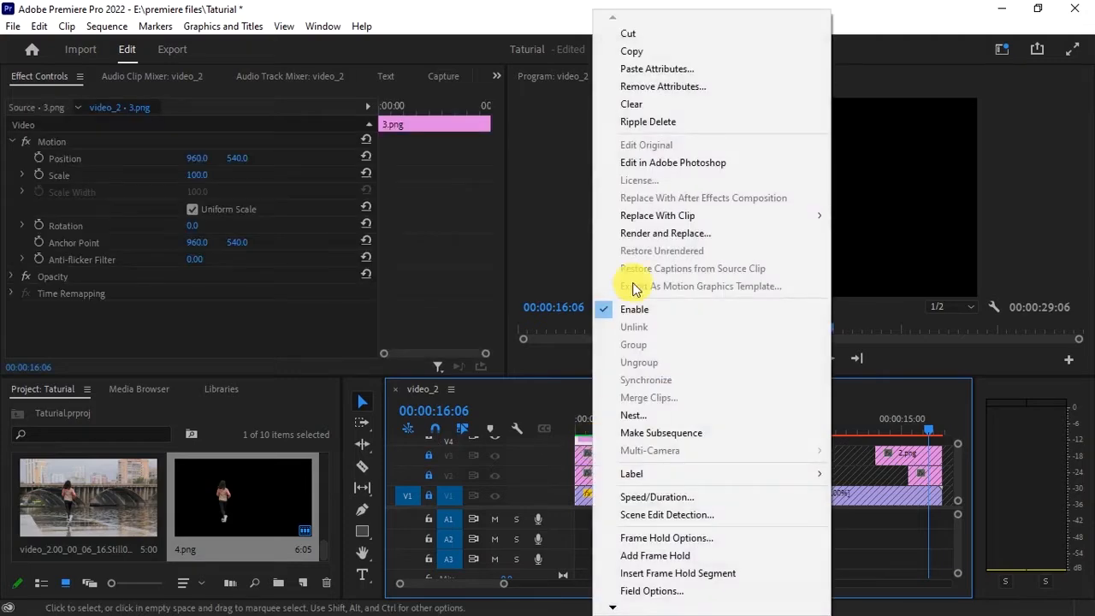
pyautogui.click(629, 52)
pyautogui.scroll(2, 960, 475)
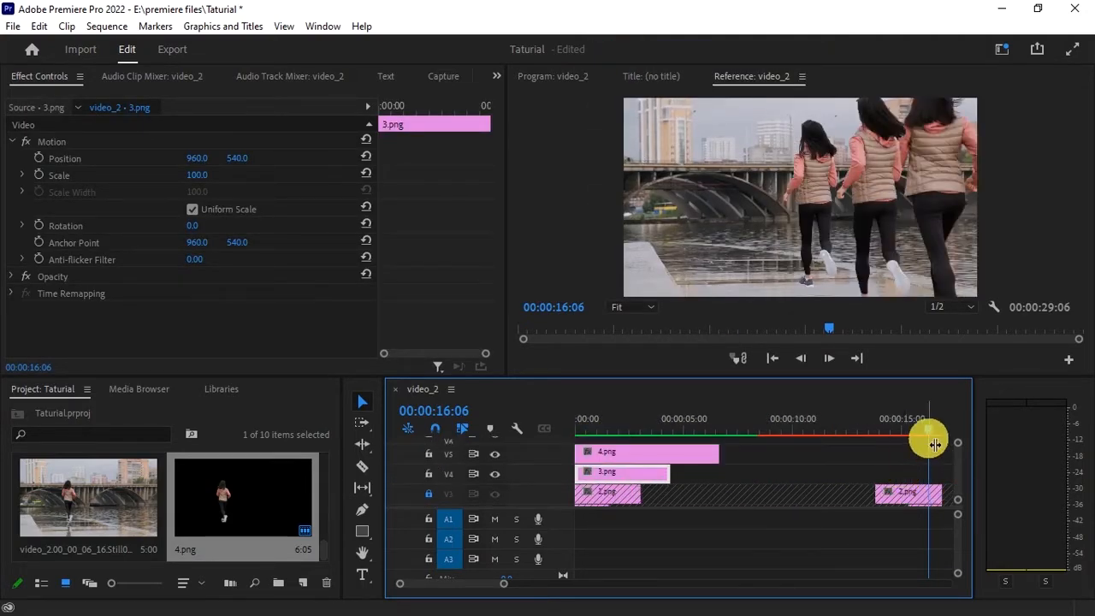
pyautogui.moveTo(929, 432); pyautogui.dragTo(859, 438)
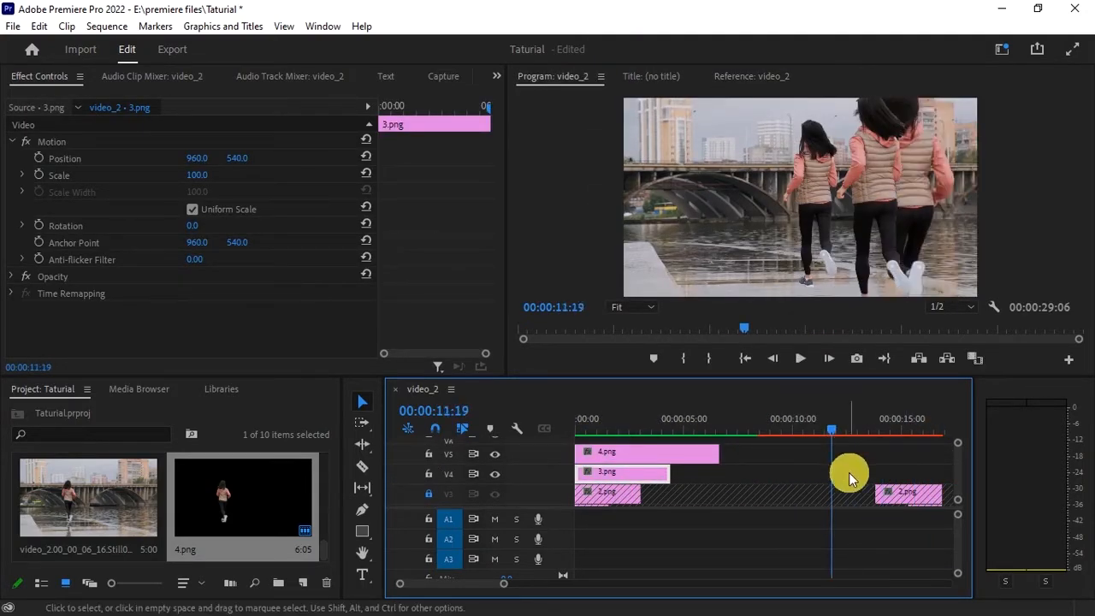
pyautogui.hotkey('ctrl', 'v')
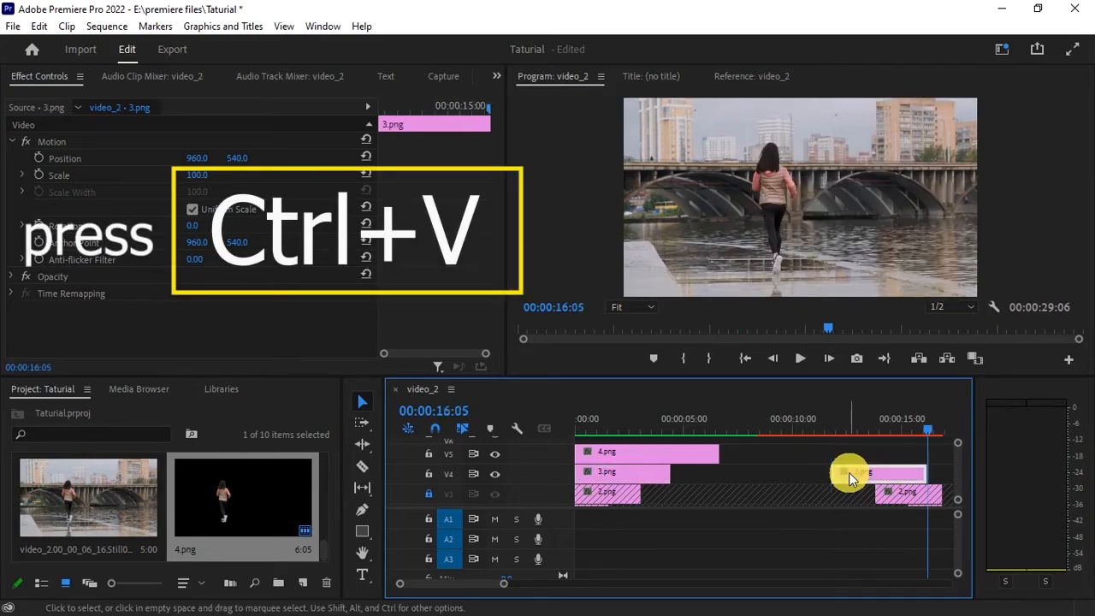
pyautogui.moveTo(849, 472); pyautogui.dragTo(865, 473)
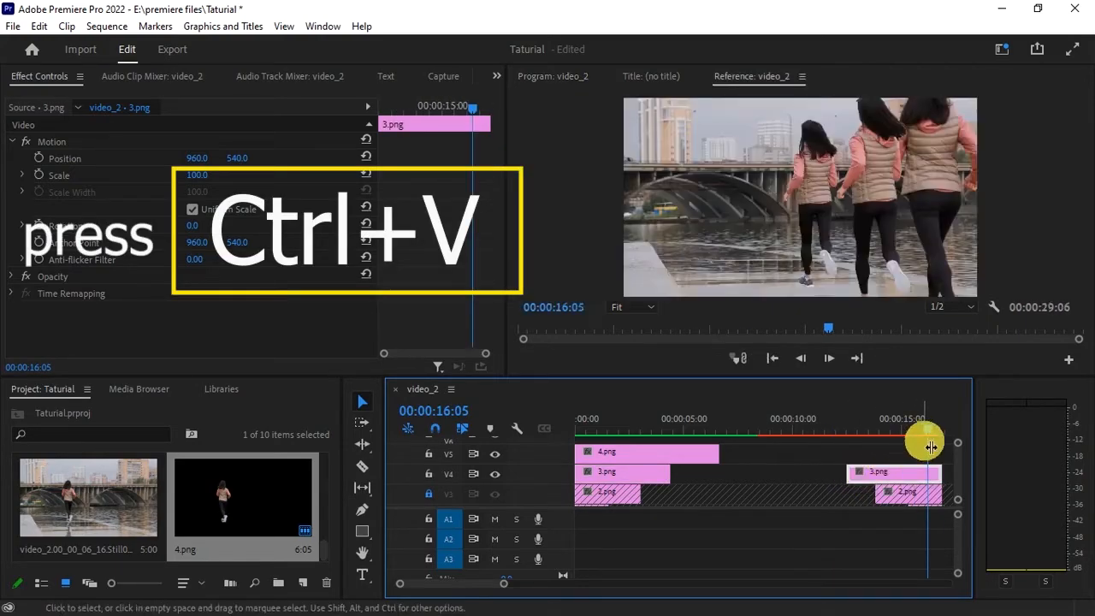
# Step: Lock V4 and paste a copy of 4.png on V5, ending flush with the reversed clip
pyautogui.moveTo(928, 427); pyautogui.dragTo(820, 446)
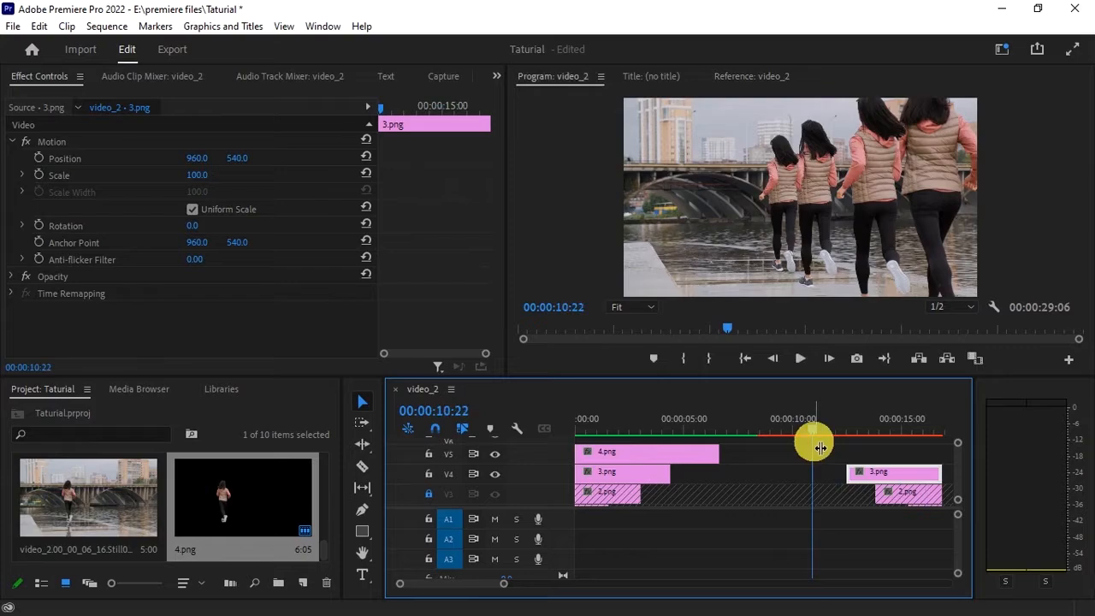
pyautogui.rightClick(685, 454)
pyautogui.click(723, 53)
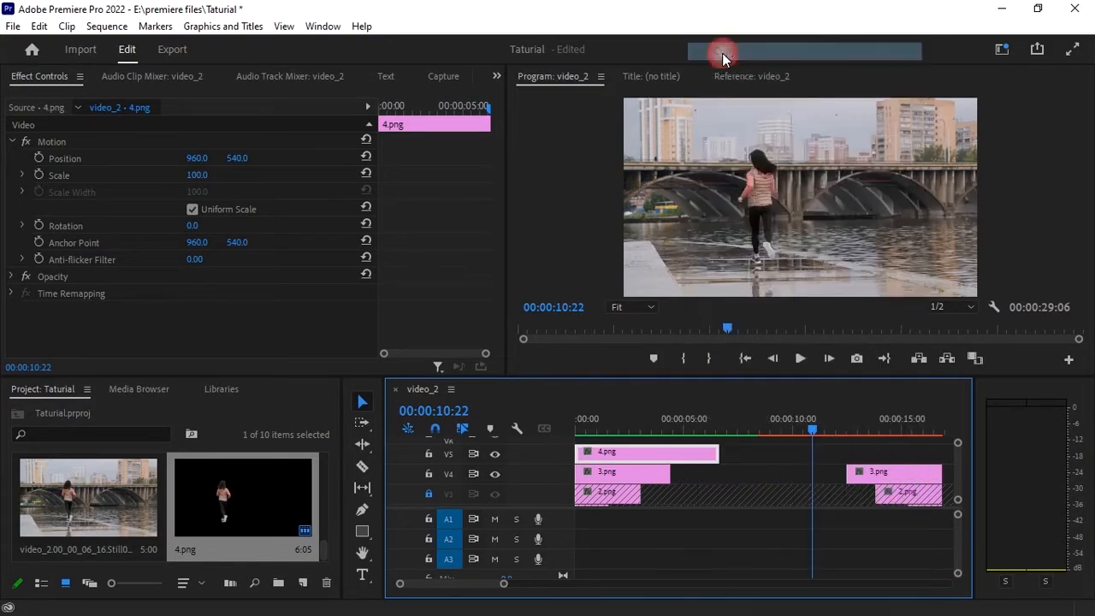
pyautogui.click(429, 473)
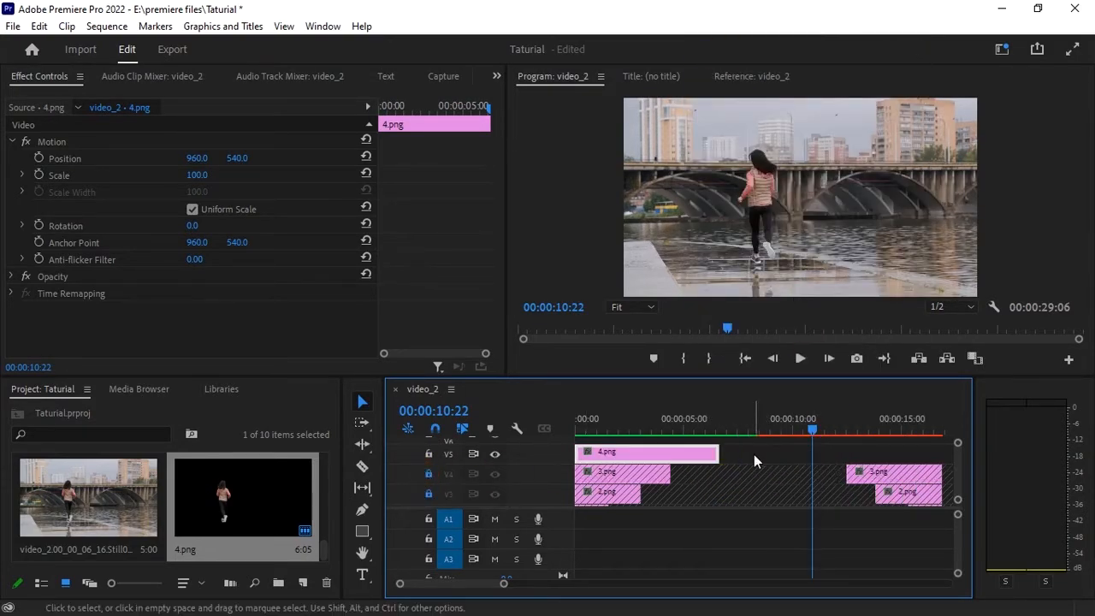
pyautogui.hotkey('ctrl', 'v')
pyautogui.moveTo(742, 457); pyautogui.dragTo(733, 462)
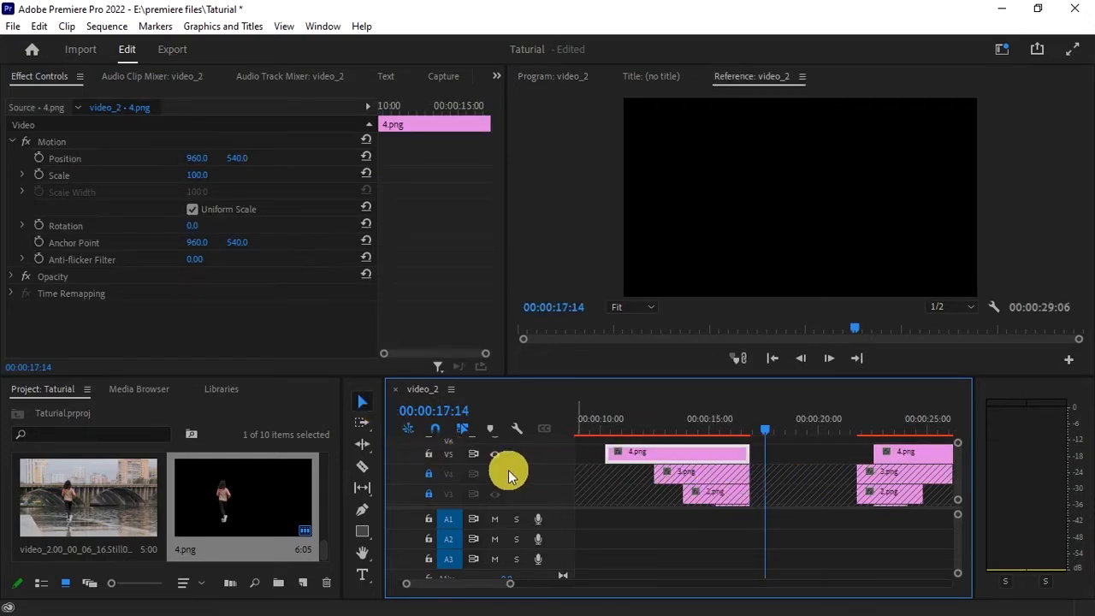